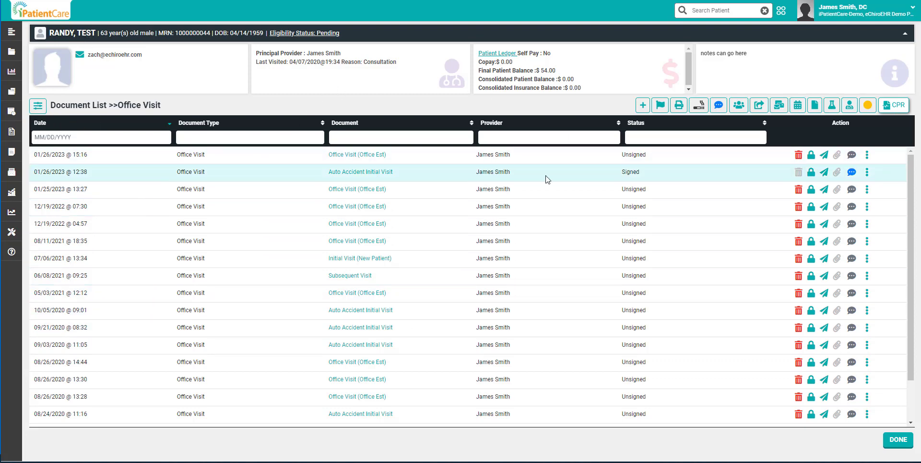
Step: Browse the office visit list, open the unsigned 01/26/2023 15:16 note to view it, and save and close it
scroll(465, 193, "down", 1)
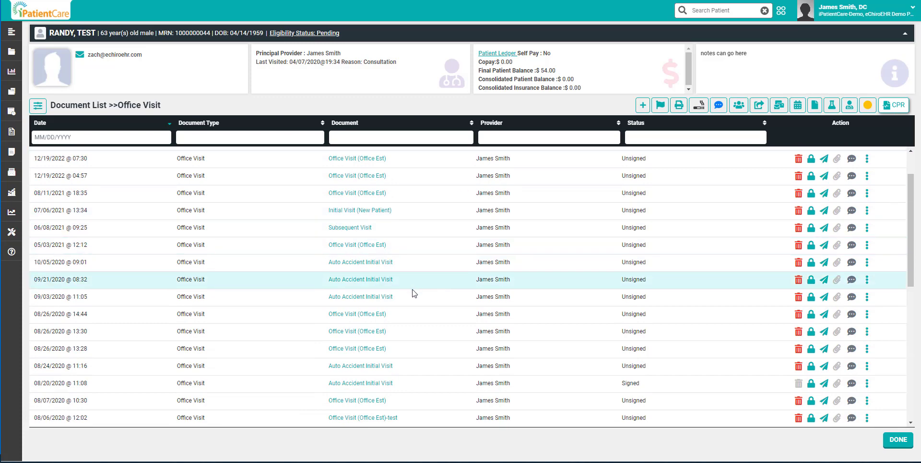
scroll(404, 306, "down", 1)
scroll(404, 305, "down", 6)
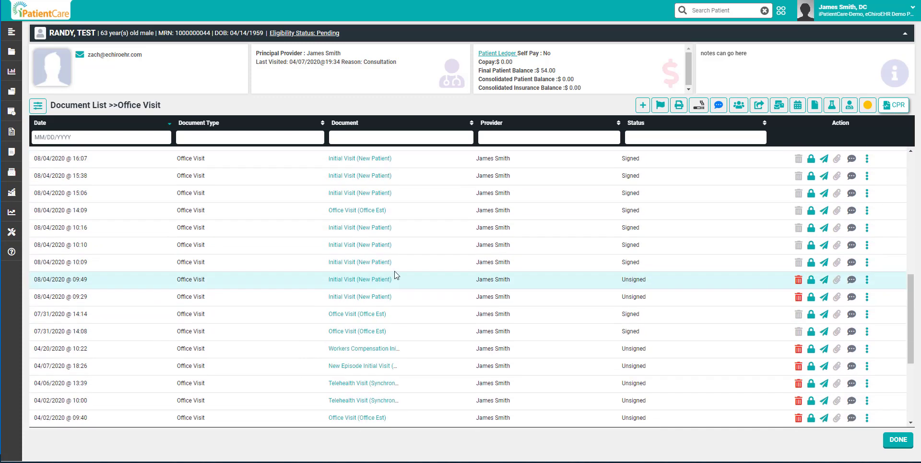
scroll(387, 336, "up", 8)
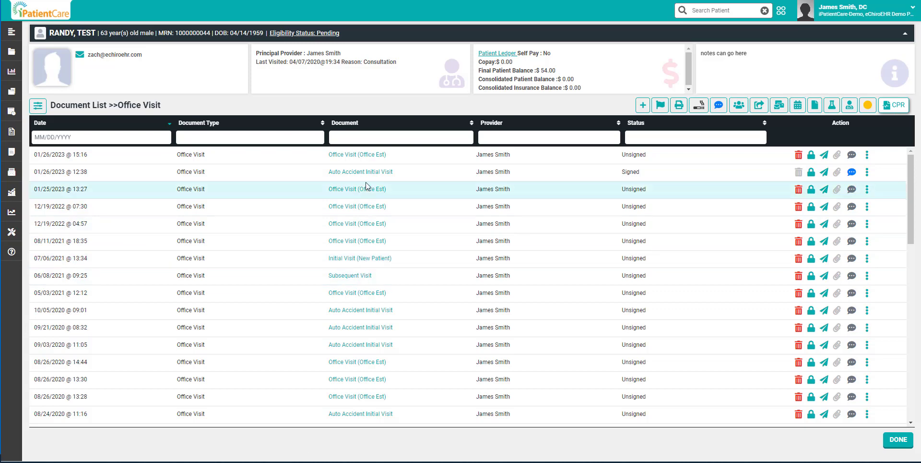
left_click(353, 157)
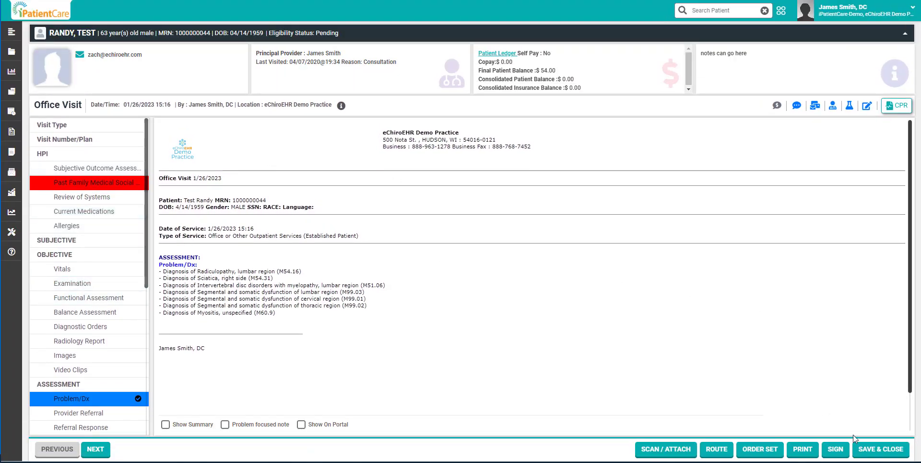
left_click(871, 450)
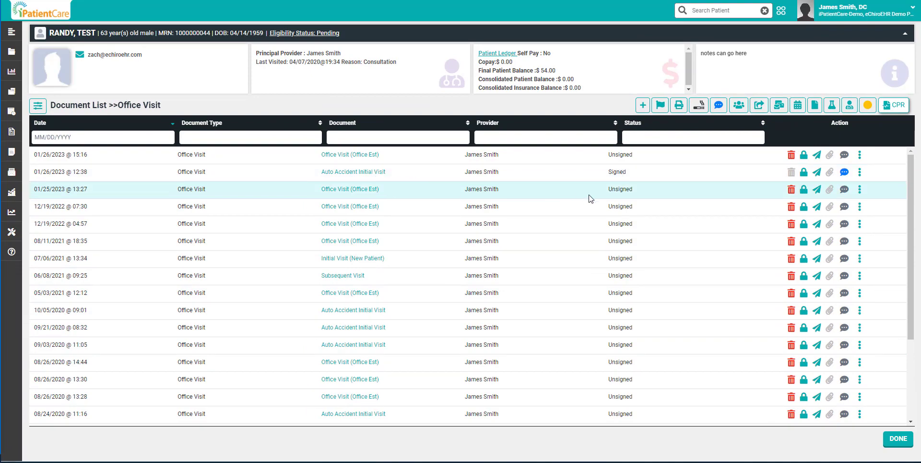
Step: Open the signed Auto Accident Initial Visit note of 01/26/2023 12:38 and read through its contents
left_click(568, 192)
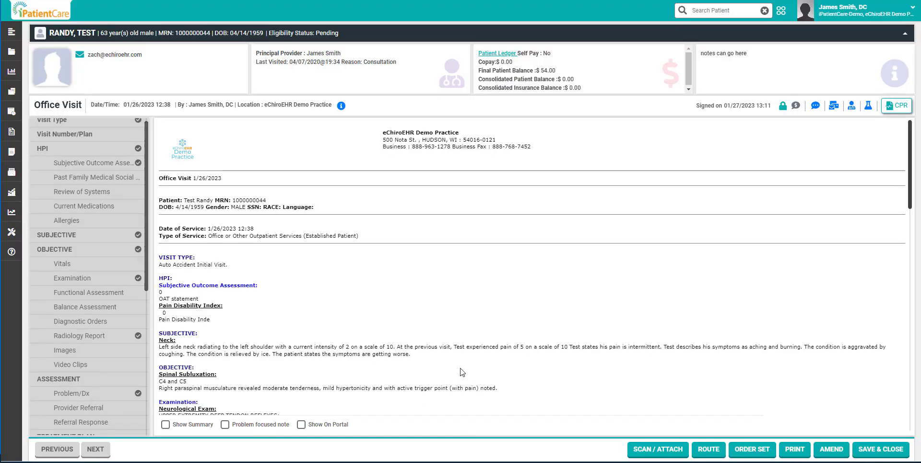
scroll(309, 273, "down", 10)
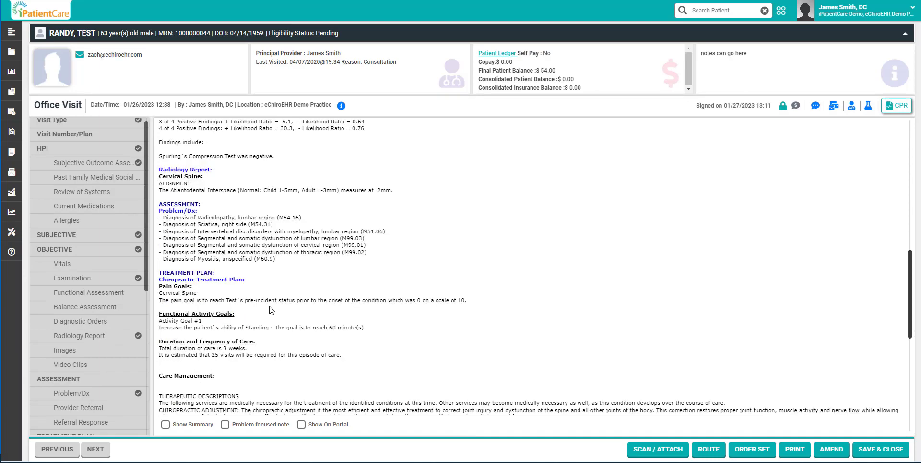
scroll(271, 309, "down", 6)
scroll(259, 252, "up", 9)
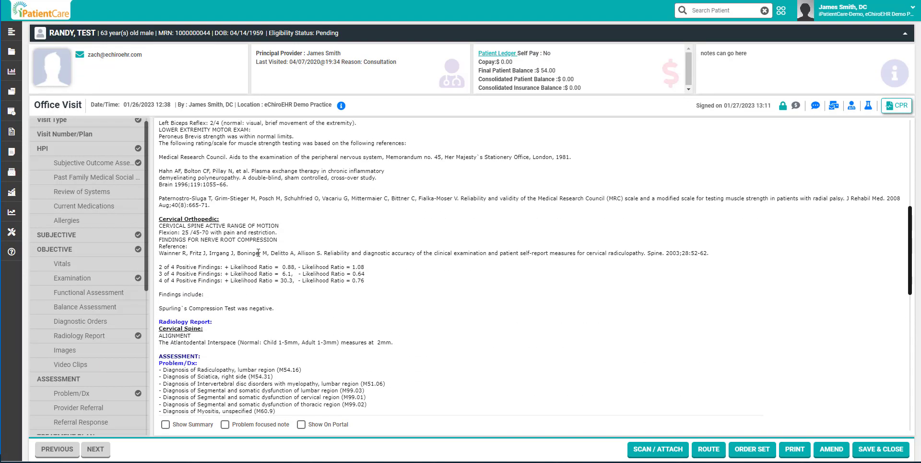
scroll(258, 253, "up", 10)
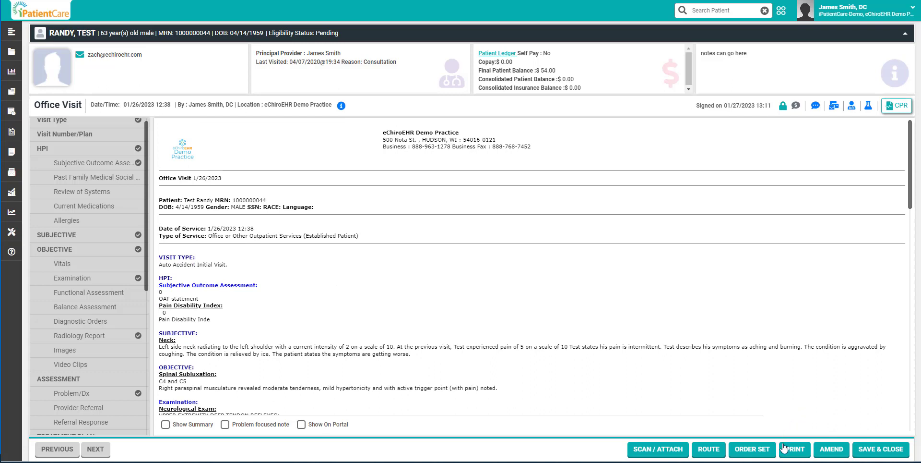
Step: Amend the signed note by entering the provider's electronic signature, and dismiss the browser's offer to save the password
left_click(834, 453)
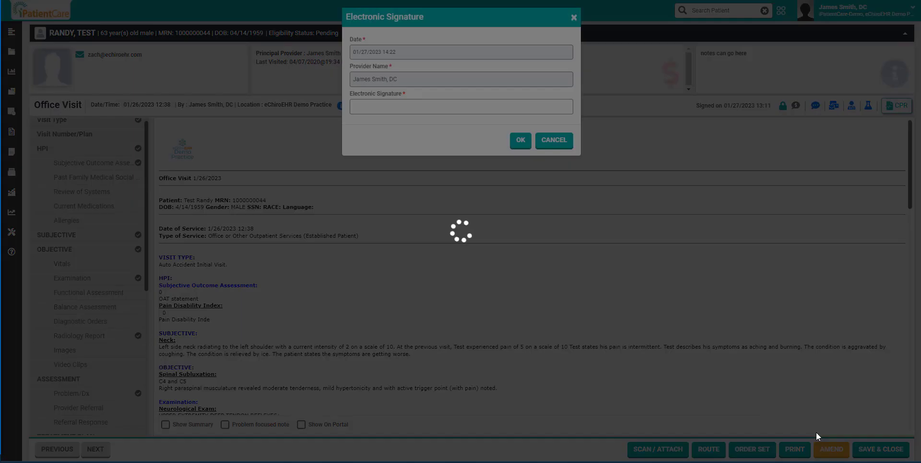
left_click(424, 112)
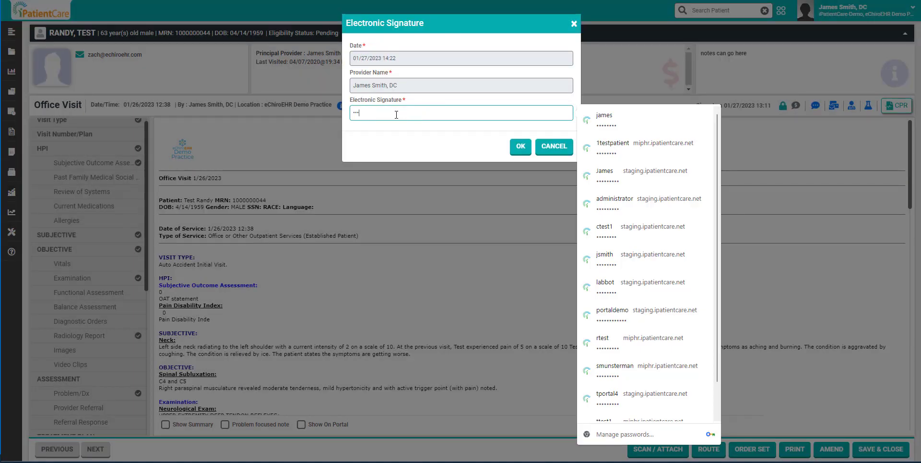
left_click(517, 146)
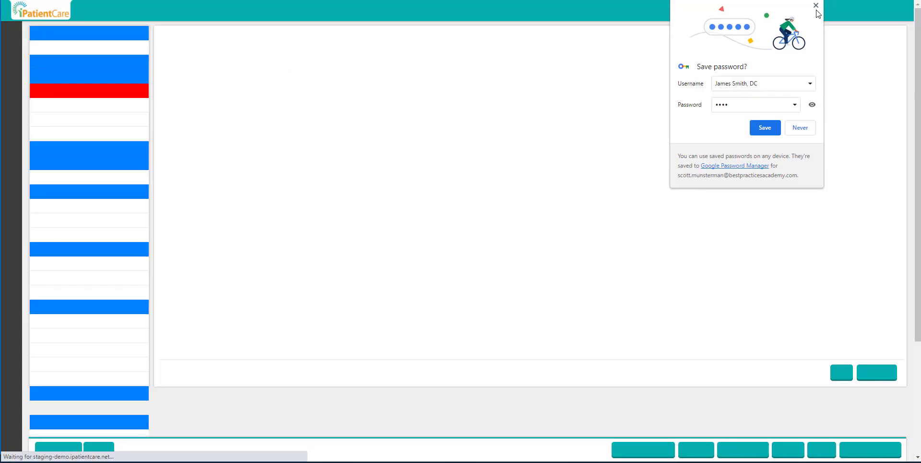
left_click(815, 6)
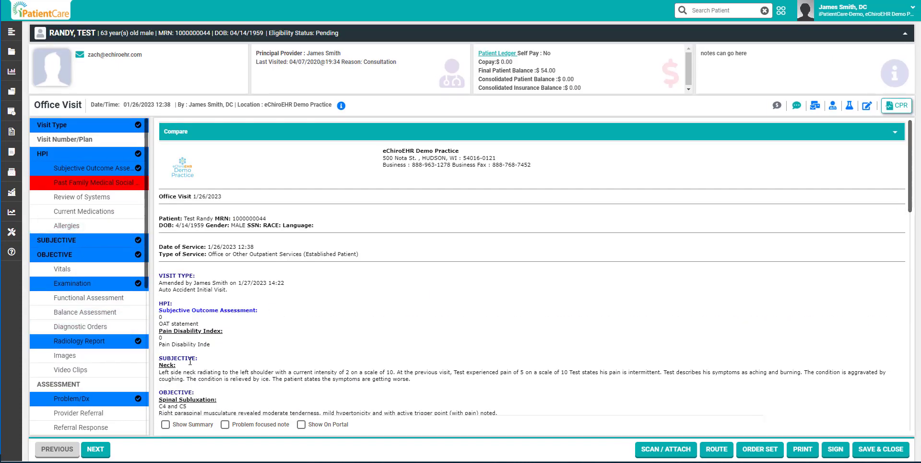
Step: In the Subjective neck findings, add bilateral radiation of the left side neck pain to the right shoulder and the left shoulder
left_click(98, 240)
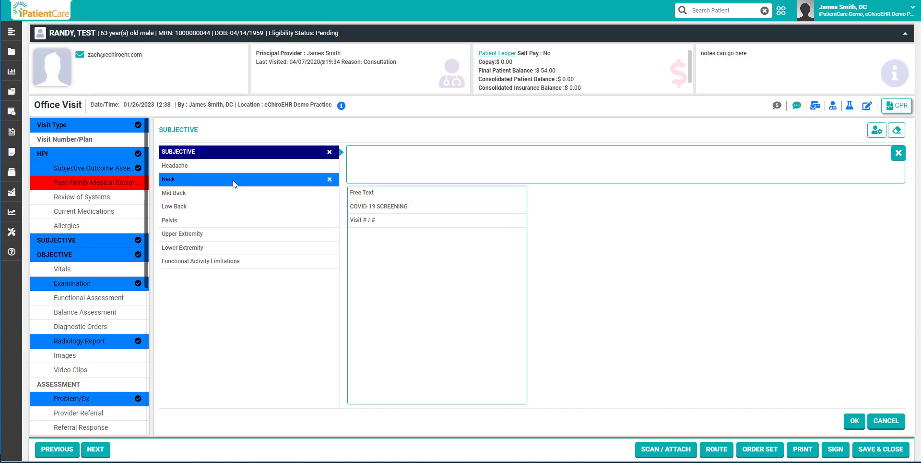
left_click(235, 183)
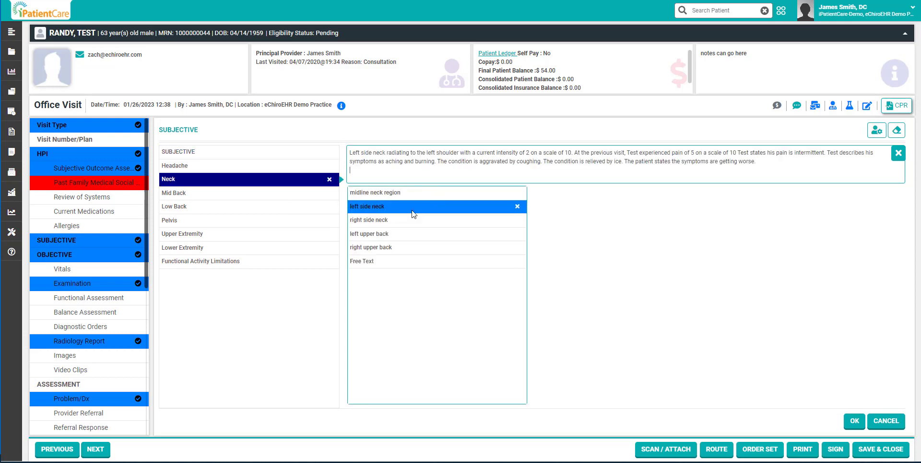
left_click(413, 213)
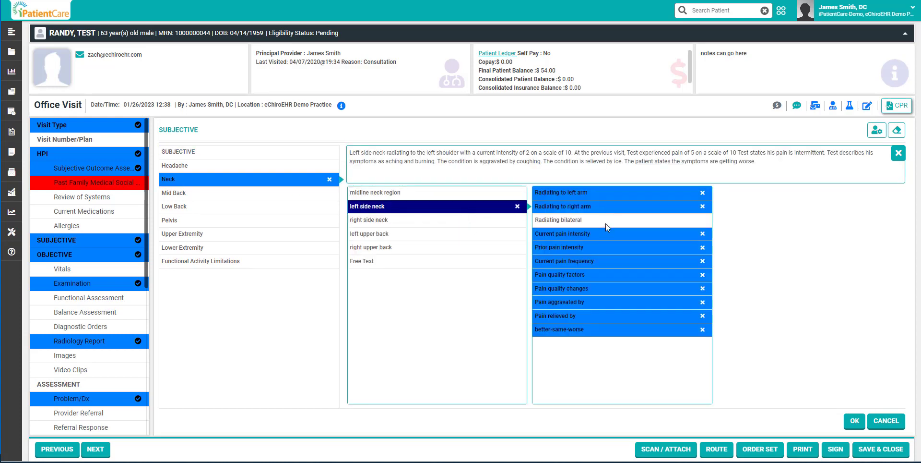
left_click(606, 224)
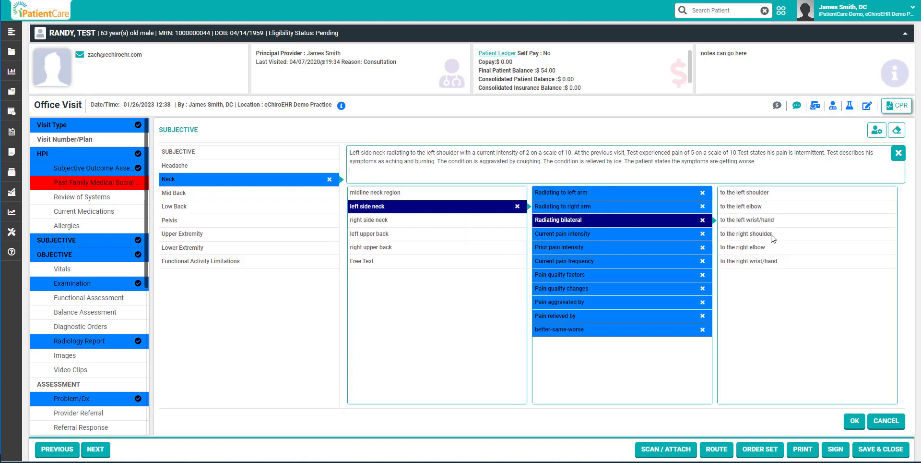
left_click(771, 236)
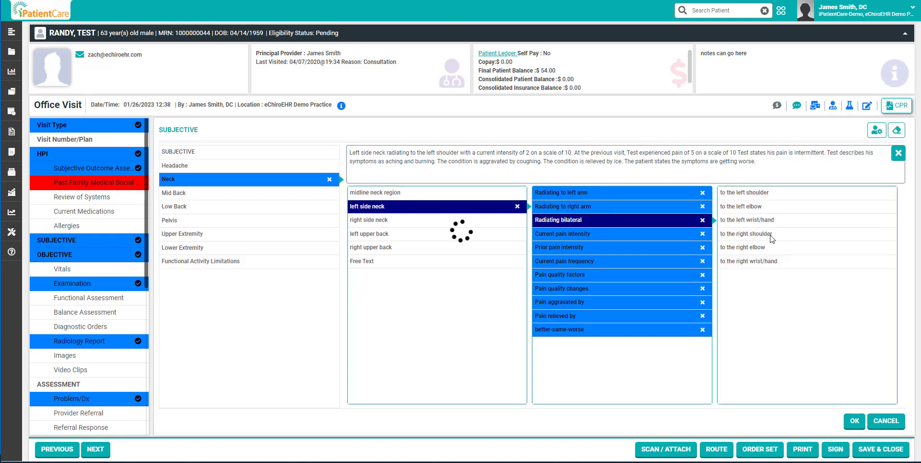
left_click(774, 195)
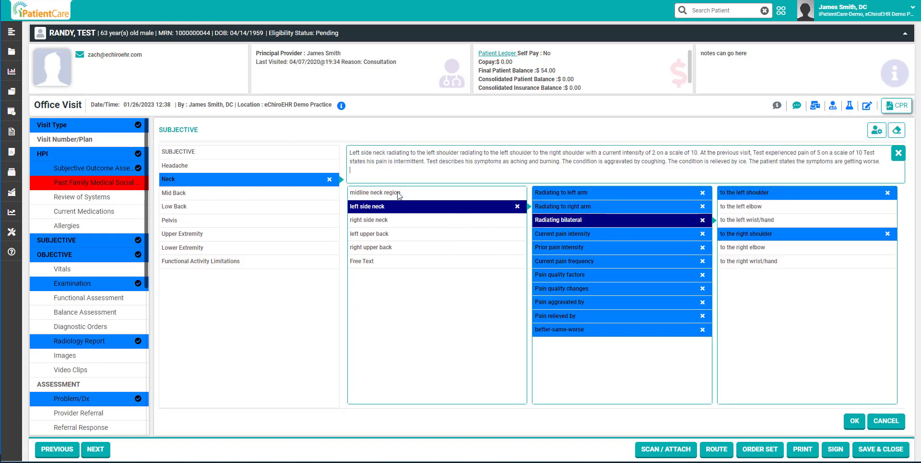
Step: Add a negative COVID-19 screening to the general Subjective findings
left_click(208, 153)
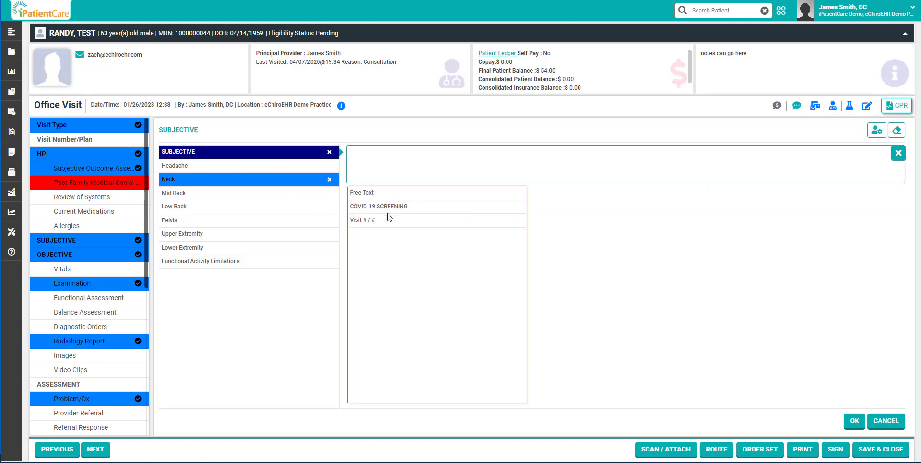
left_click(390, 207)
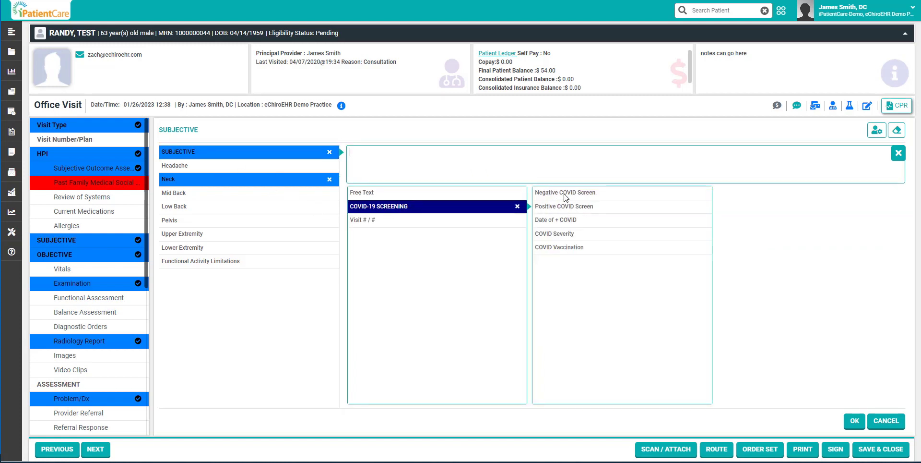
left_click(556, 194)
Step: Record today's visit as number 2 of 10 total treatment plan visits, and save and close the amended note
left_click(406, 222)
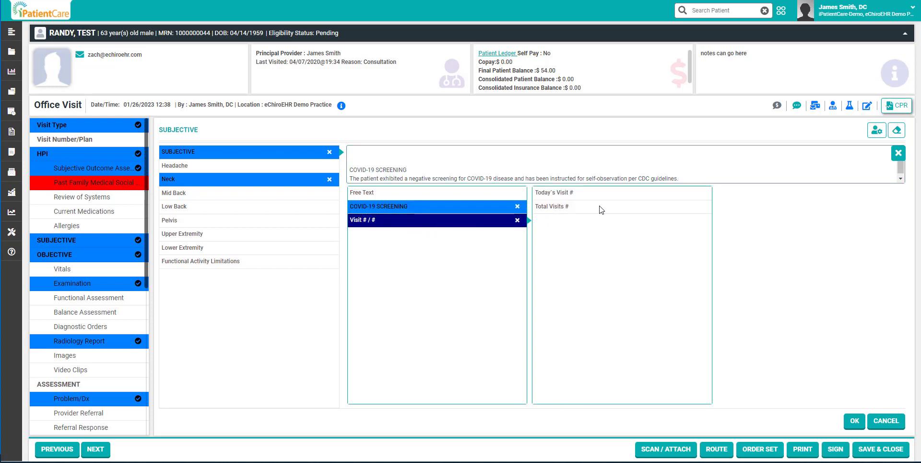
left_click(601, 208)
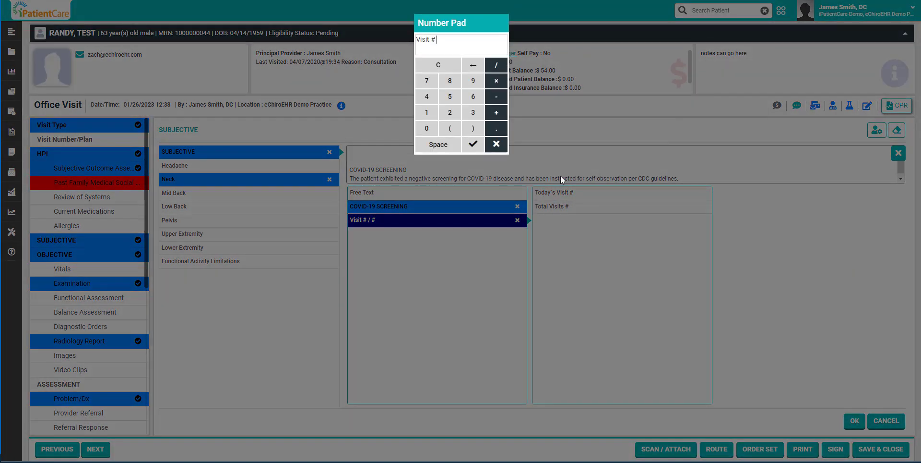
left_click(456, 113)
left_click(473, 144)
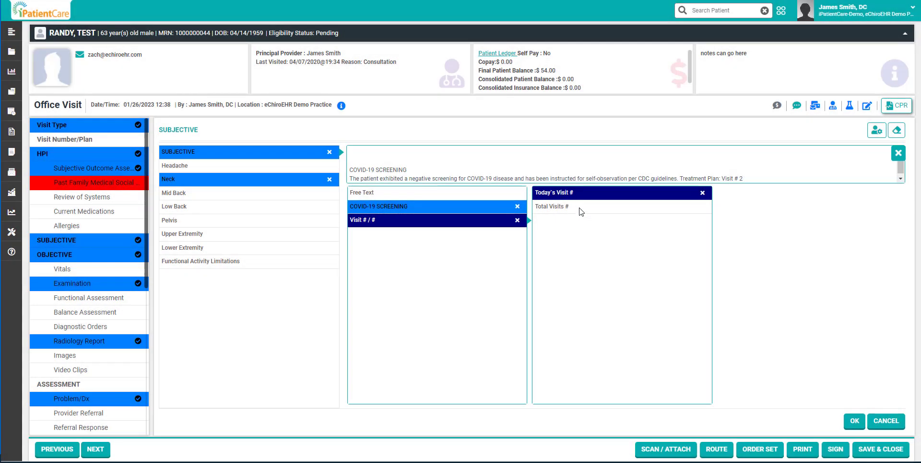
left_click(580, 207)
left_click(426, 112)
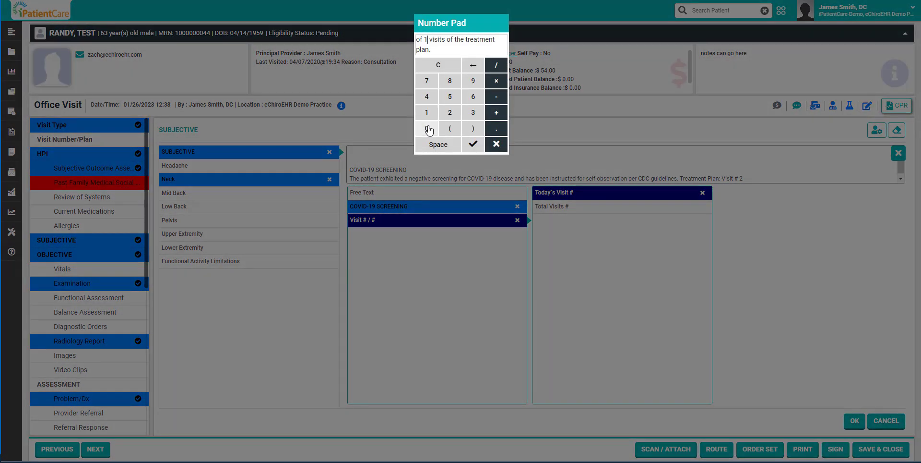
left_click(428, 128)
left_click(473, 144)
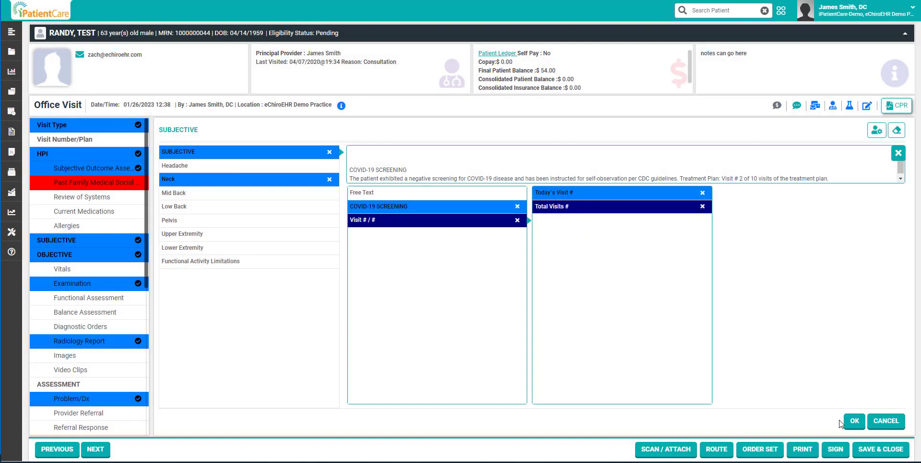
left_click(869, 451)
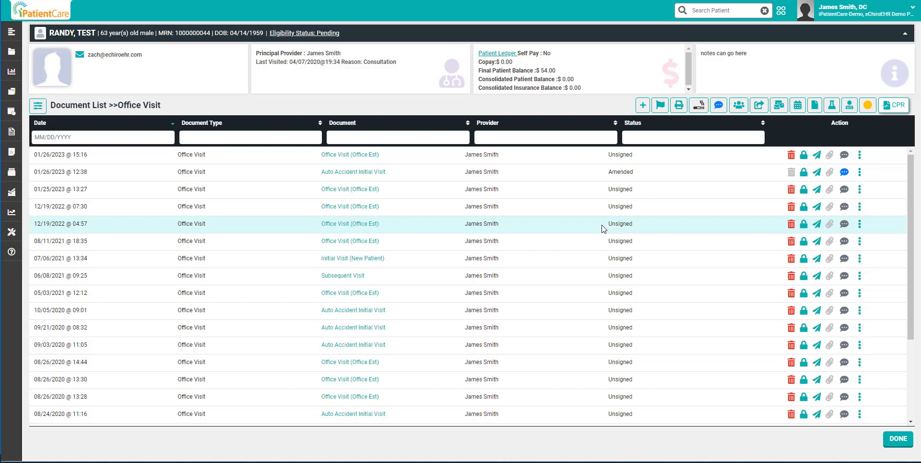
Step: Try to sign the unsigned 12/19/2022 04:57 office visit note, cancel the signing, and close the note
left_click(354, 224)
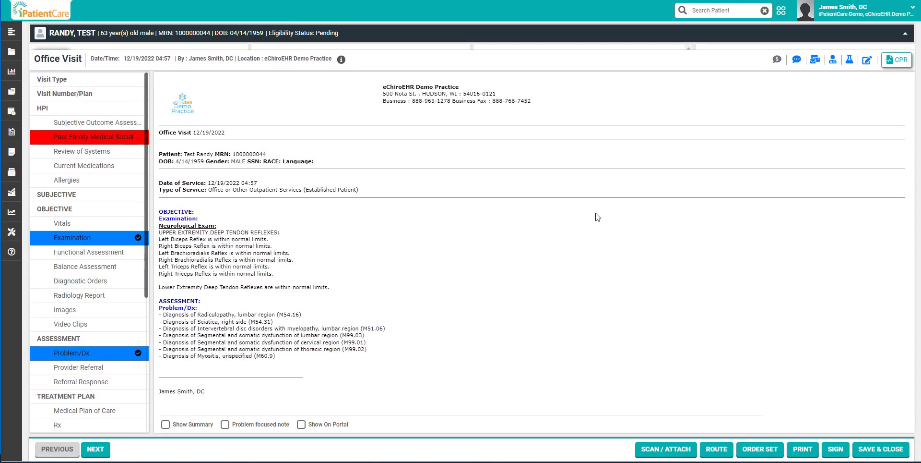
left_click(827, 449)
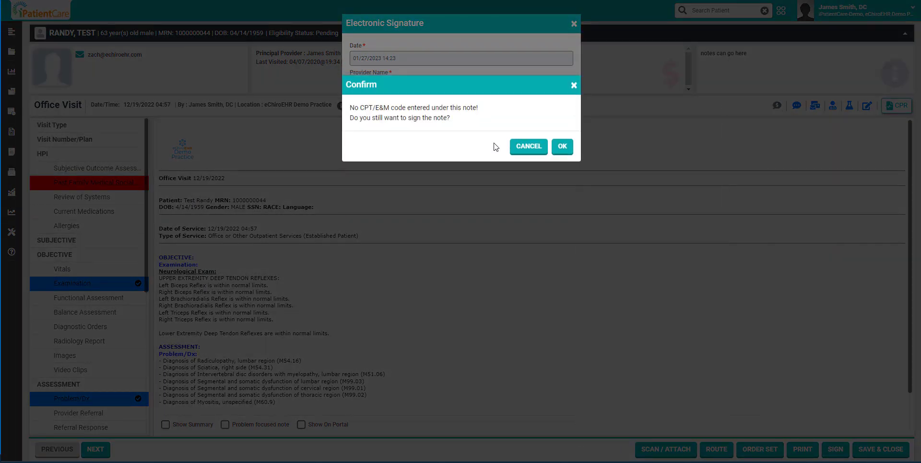
left_click(574, 85)
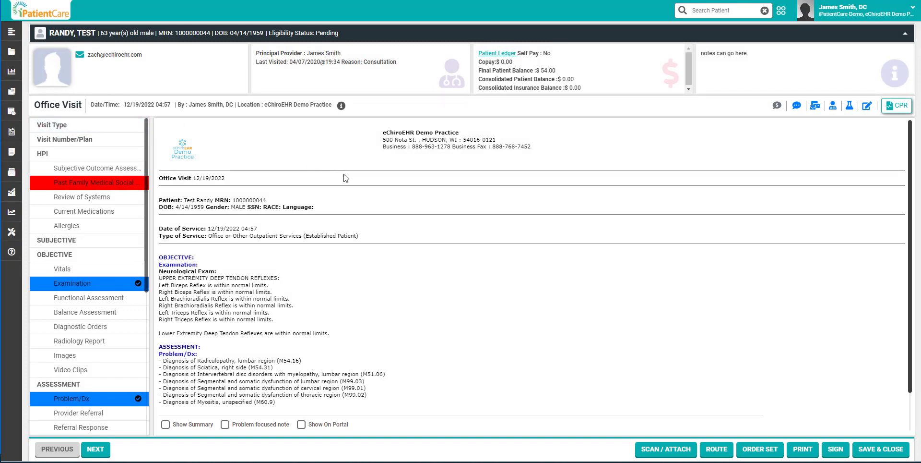
left_click(881, 449)
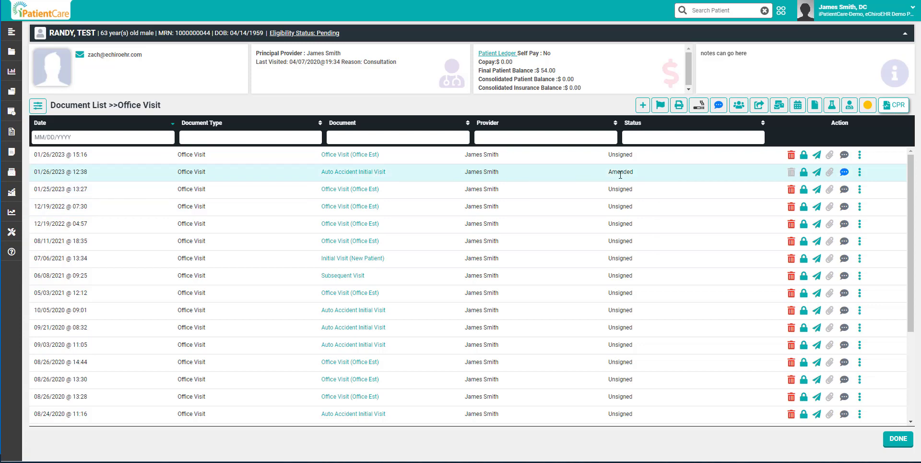
Step: Reopen the amended Auto Accident Initial Visit of 01/26/2023 12:38 and review the amendment stamps in the Visit Type and Subjective sections
left_click(375, 174)
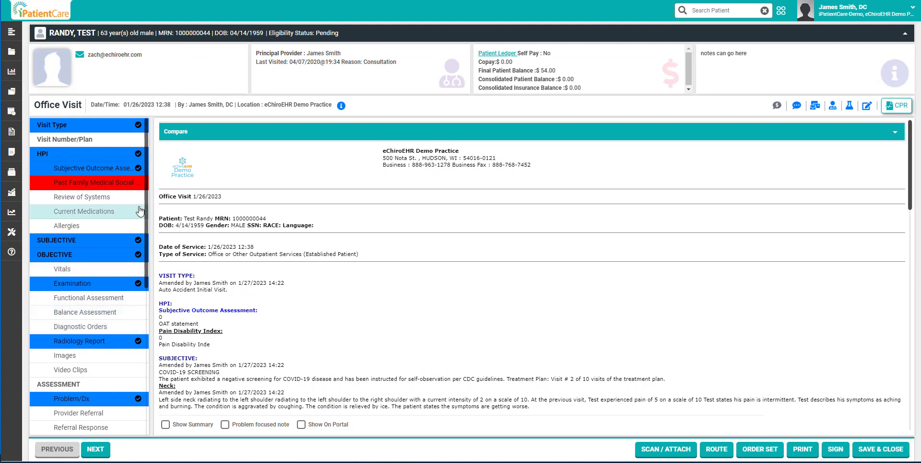
scroll(214, 307, "down", 5)
scroll(206, 302, "up", 5)
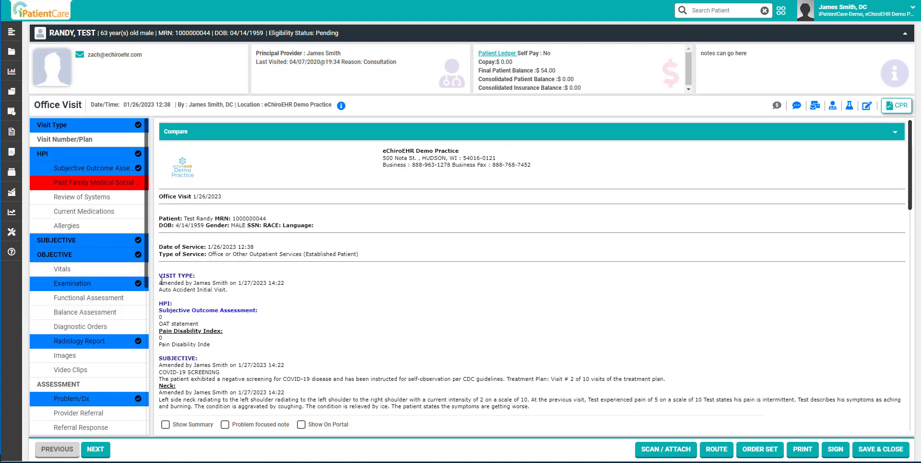
left_click_drag(160, 281, 297, 286)
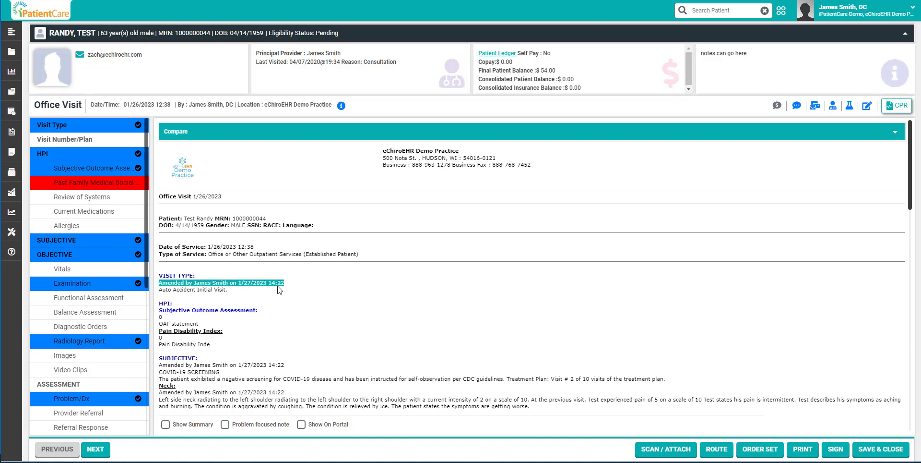
scroll(279, 291, "down", 7)
scroll(258, 243, "up", 3)
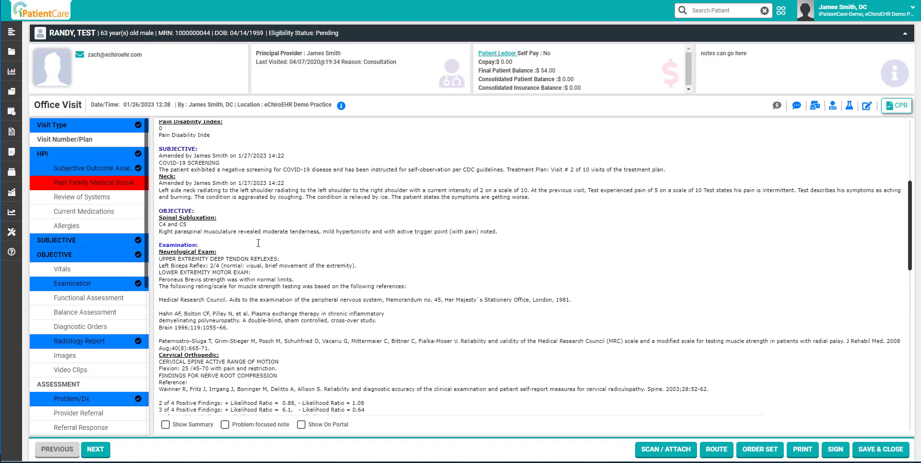
Step: Check the amendment stamps on the COVID-19 screening and Neck entries of the Subjective section
scroll(258, 243, "up", 3)
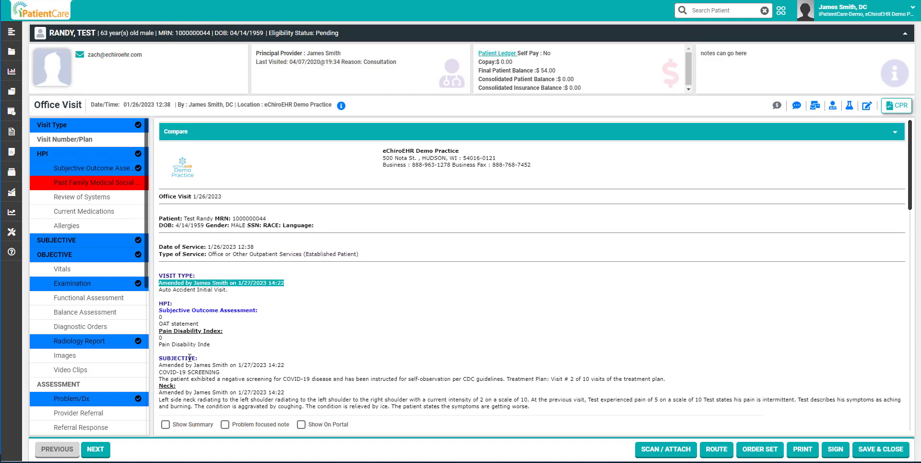
left_click_drag(160, 362, 638, 380)
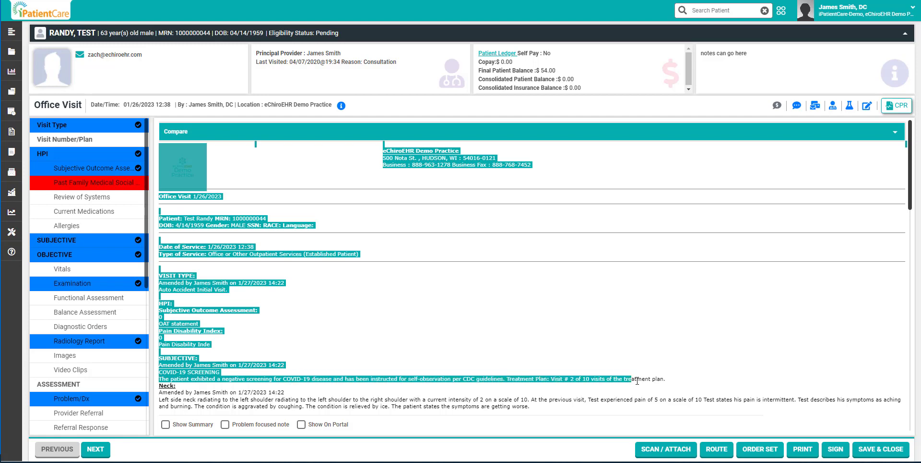
left_click_drag(212, 392, 286, 393)
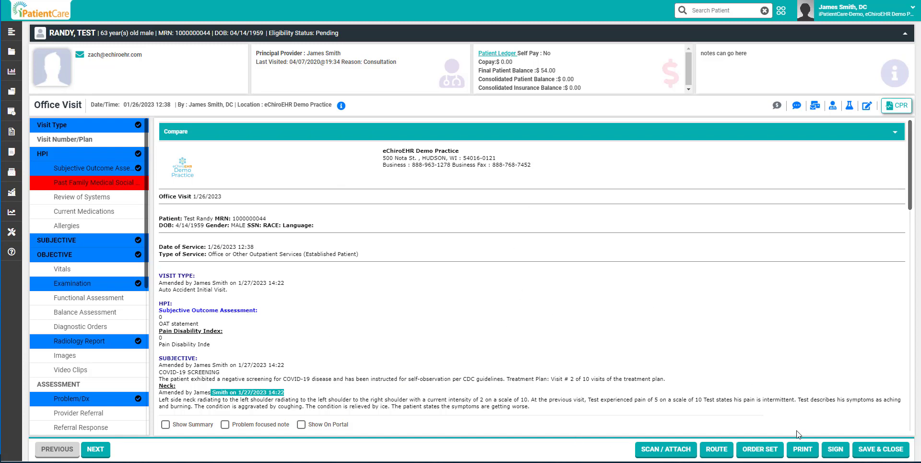
Step: Sign the amended note with the provider's electronic signature despite the undocumented sections, without saving the password in the browser, and save and close it
left_click(835, 449)
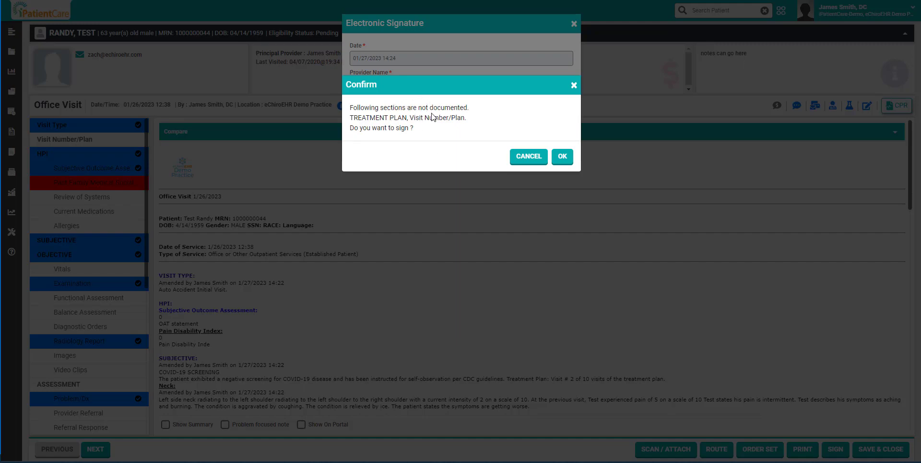
left_click(527, 157)
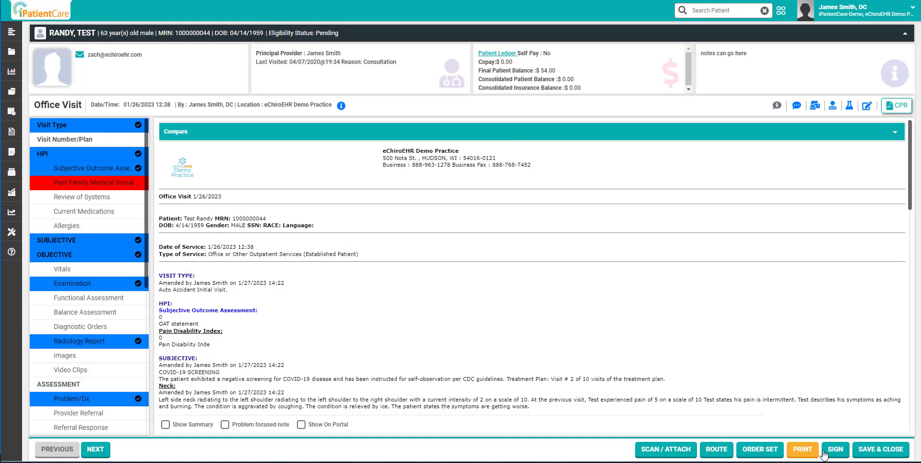
left_click(824, 452)
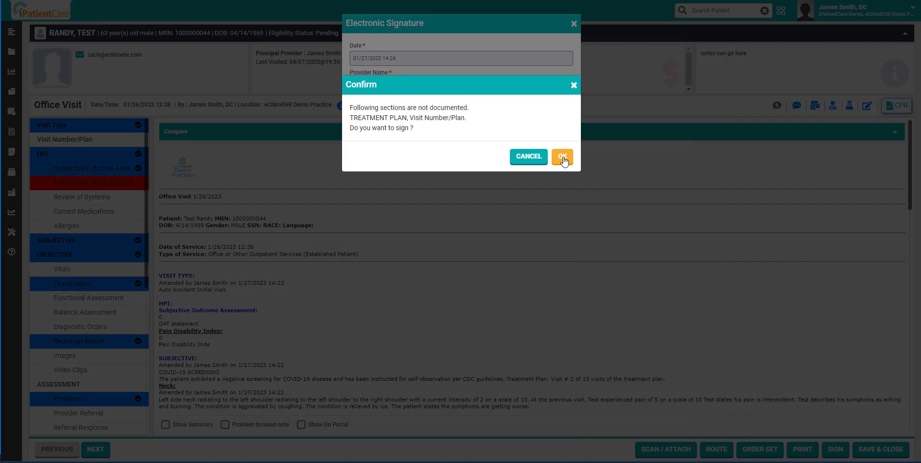
left_click(562, 157)
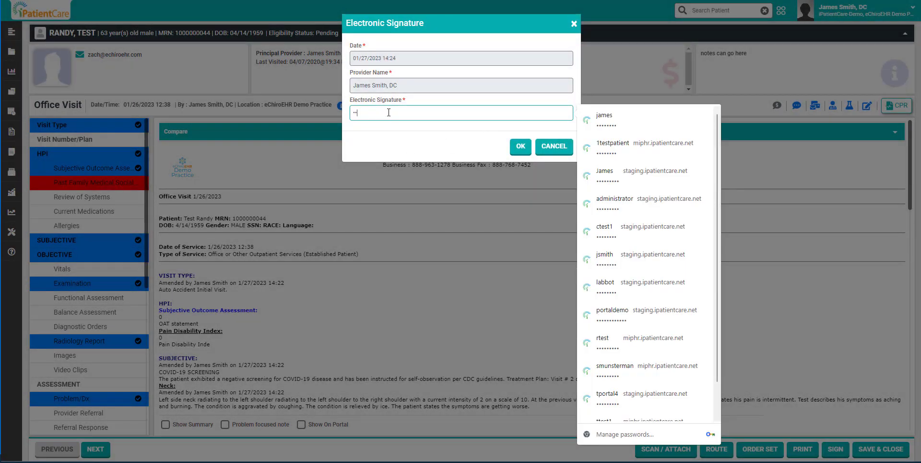
key("Return")
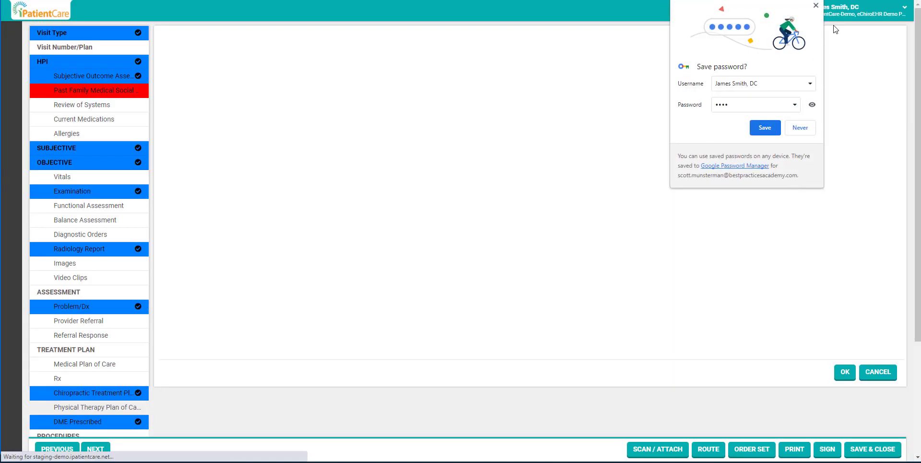
left_click(816, 6)
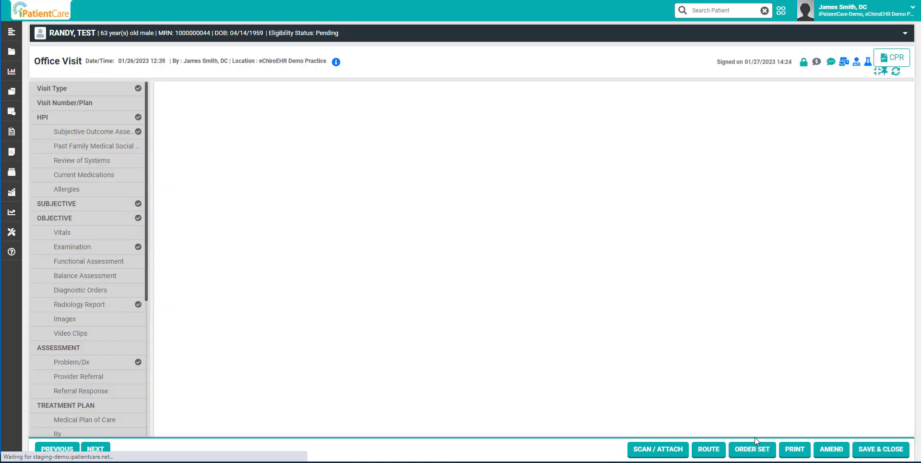
scroll(70, 393, "down", 3)
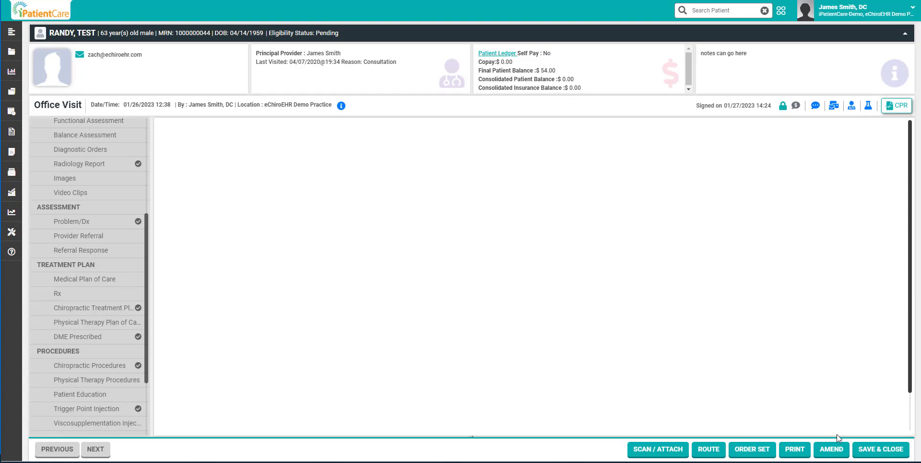
left_click(882, 450)
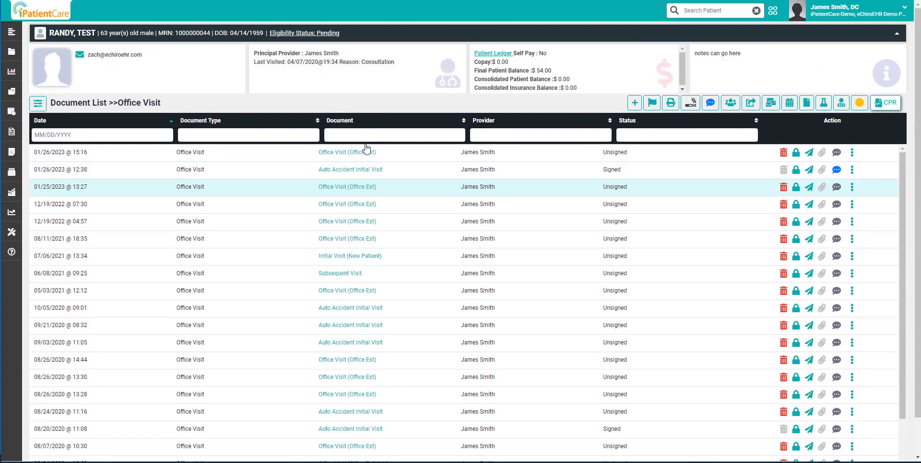
Step: Look through the office visit documents, open the Patient Letter folder, and browse the other document folders of the chart
scroll(364, 372, "down", 3)
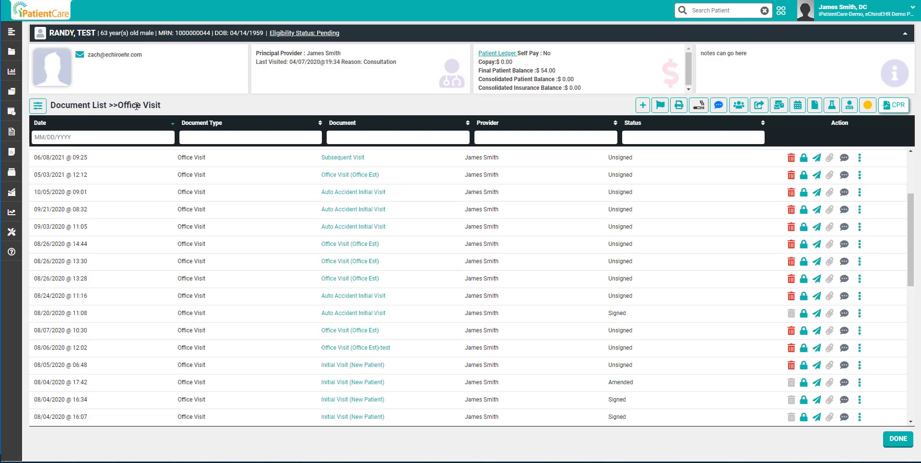
left_click_drag(163, 107, 127, 105)
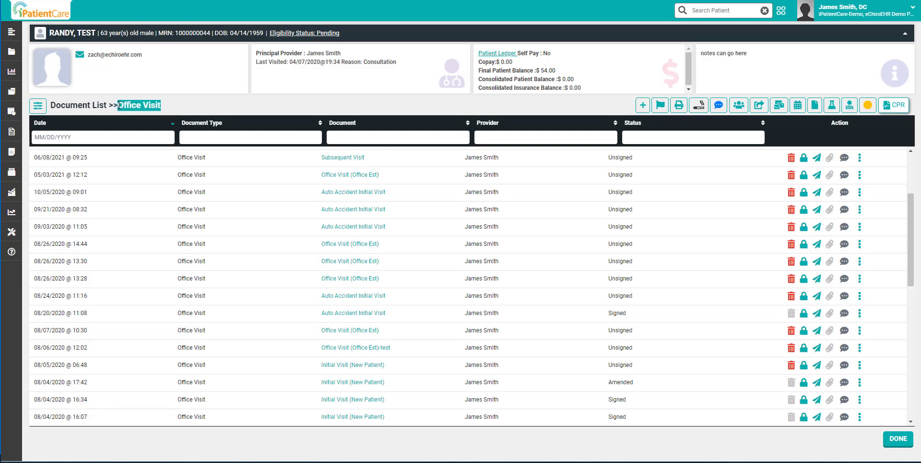
left_click(37, 106)
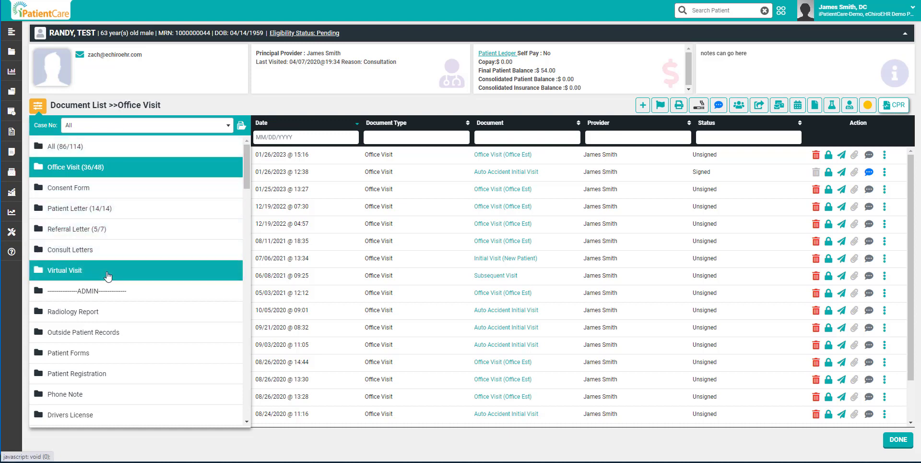
left_click(113, 216)
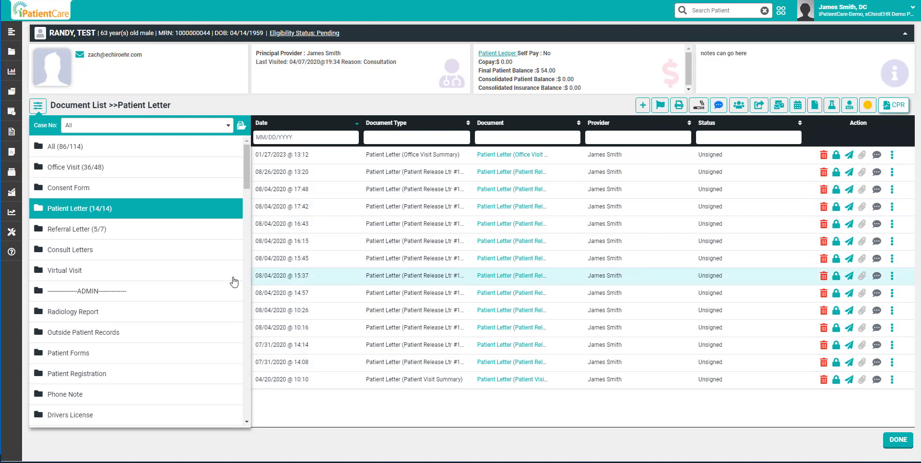
scroll(160, 274, "down", 4)
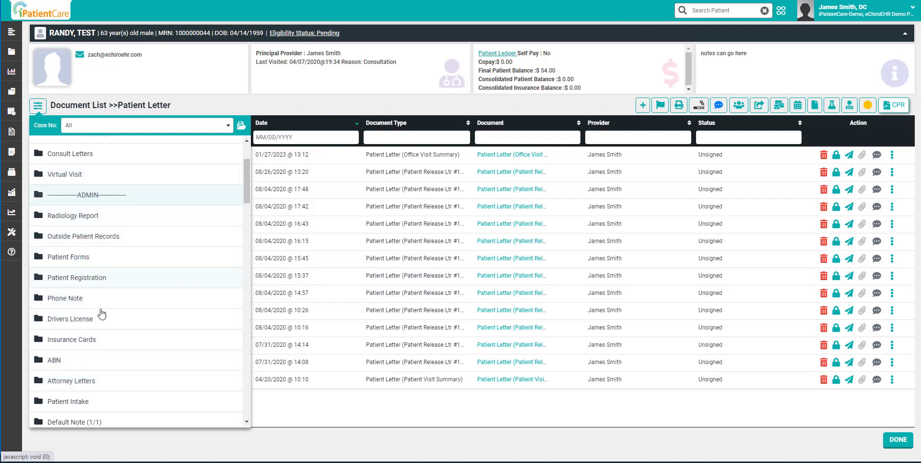
left_click(96, 284)
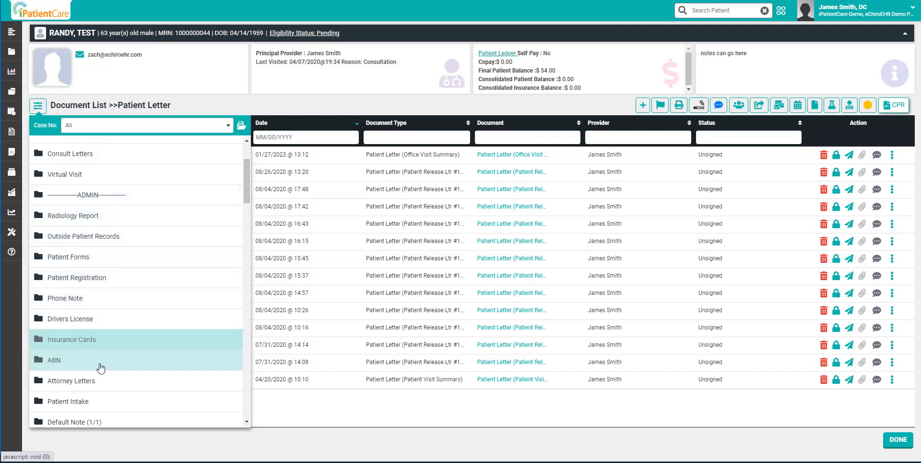
scroll(106, 199, "up", 2)
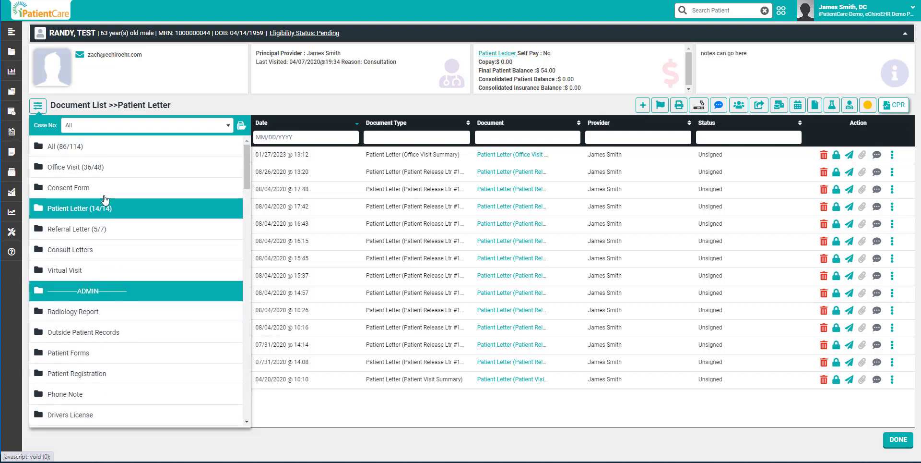
Step: Switch the document list back to the Office Visit folder and hide the folder list
left_click(38, 106)
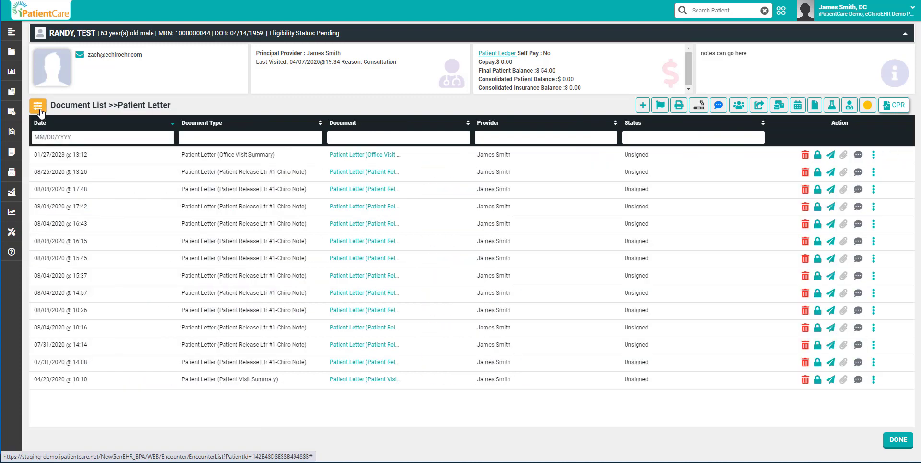
left_click(39, 107)
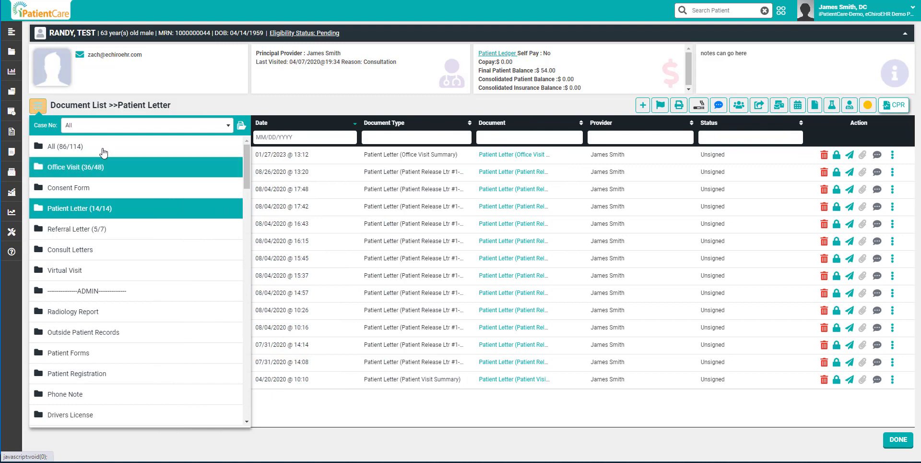
left_click(98, 166)
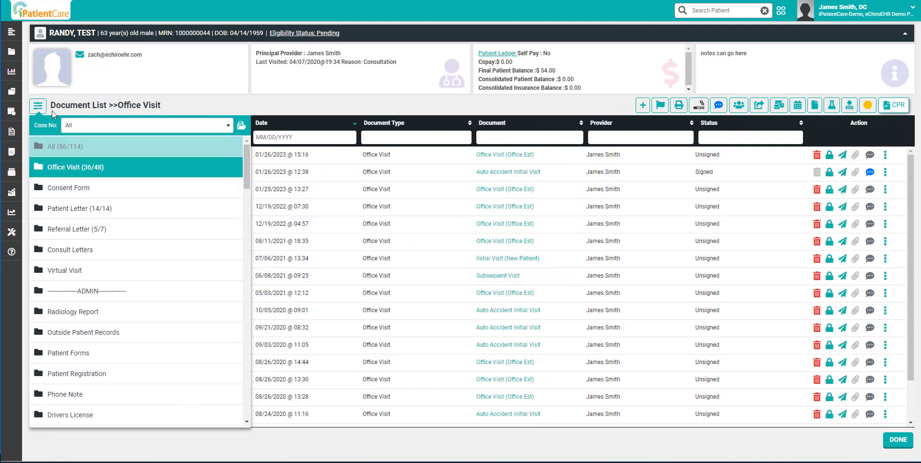
left_click(38, 108)
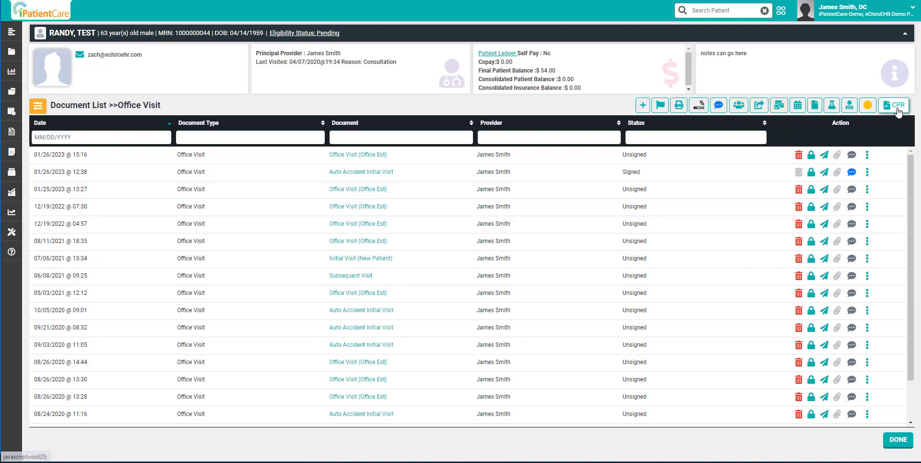
Step: Start a new office visit, look over its case, date, time, provider and co-signatory fields, and create it with the default values
left_click(642, 105)
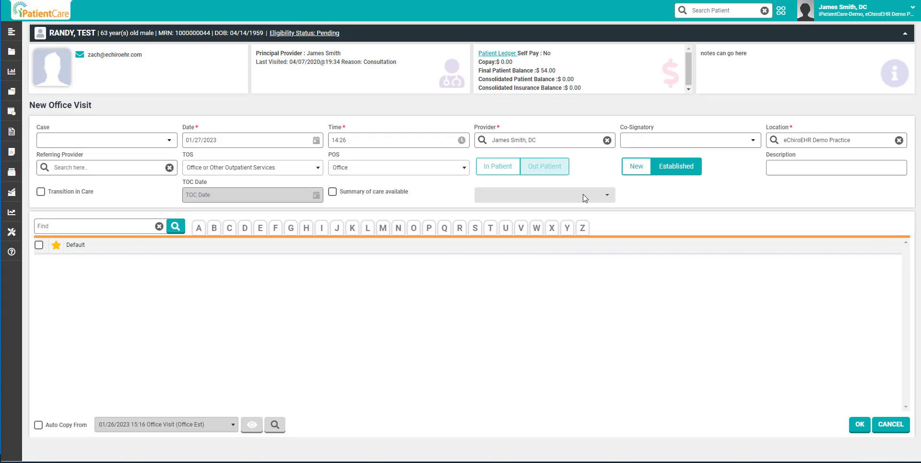
left_click(170, 142)
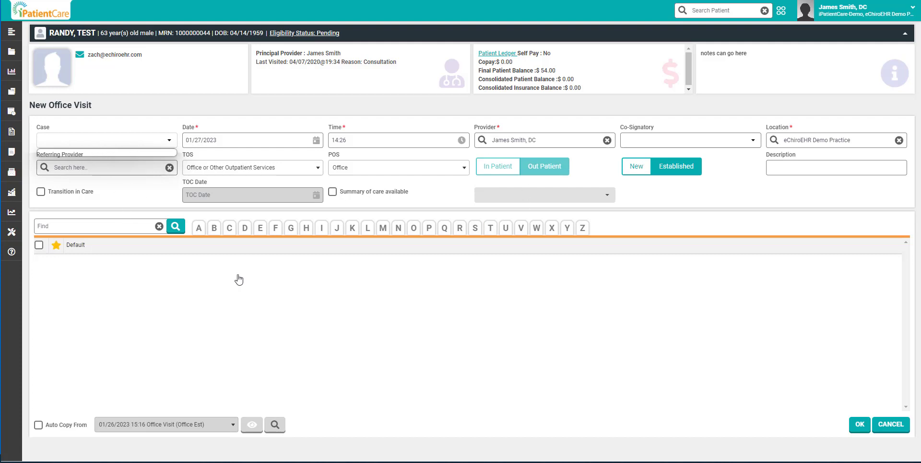
left_click(171, 145)
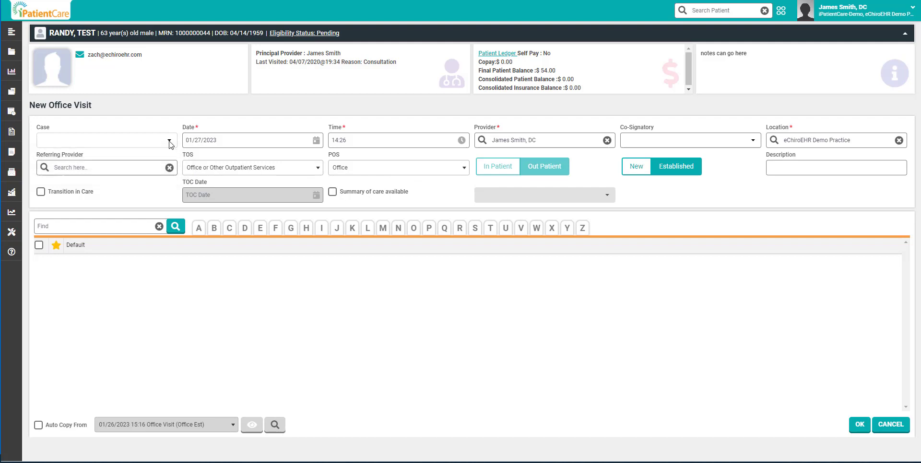
left_click(317, 141)
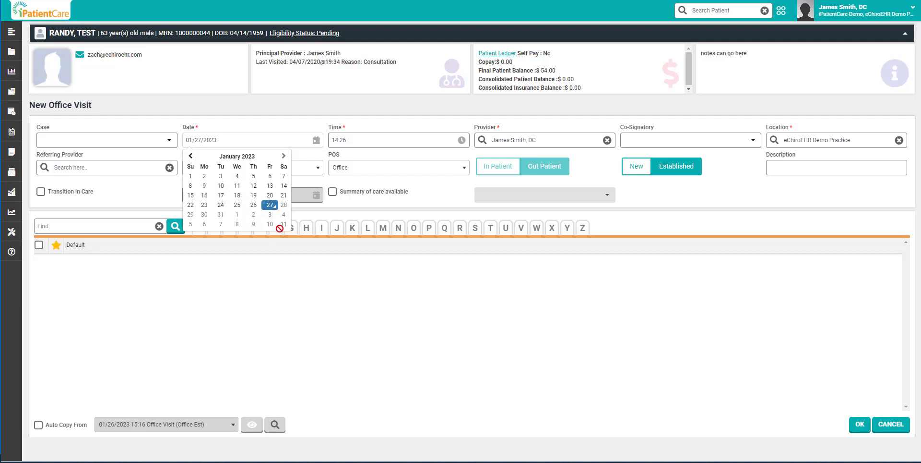
left_click(305, 122)
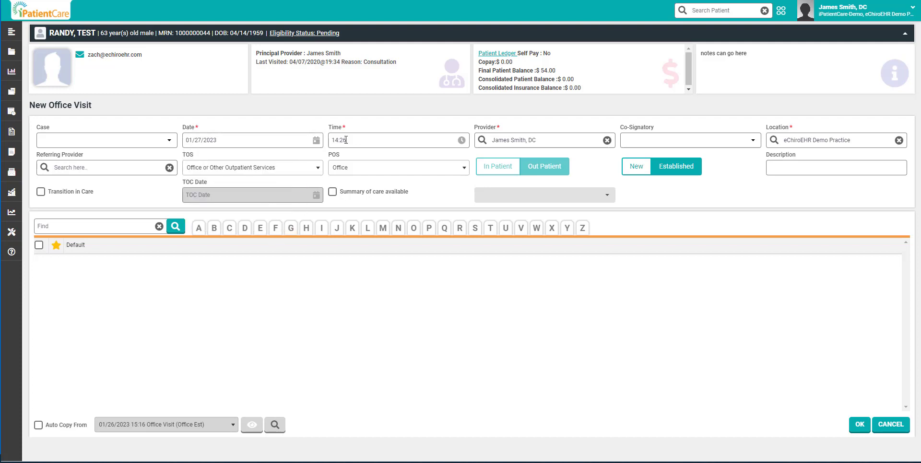
left_click(355, 140)
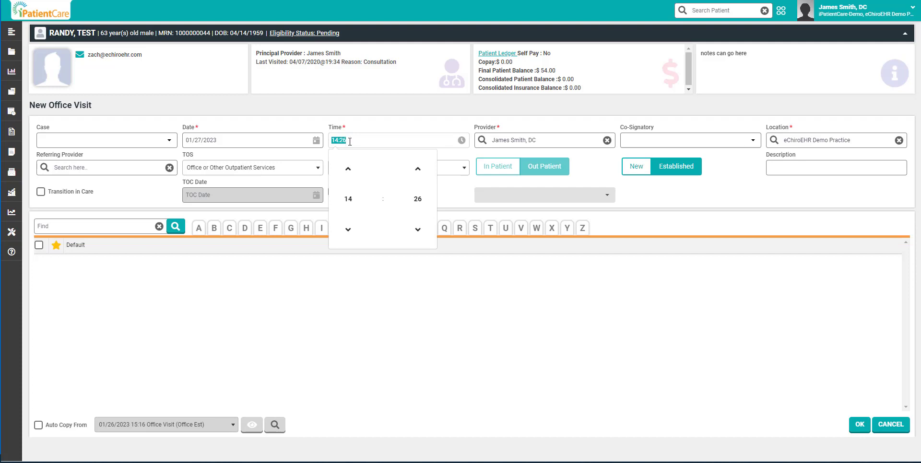
left_click(405, 112)
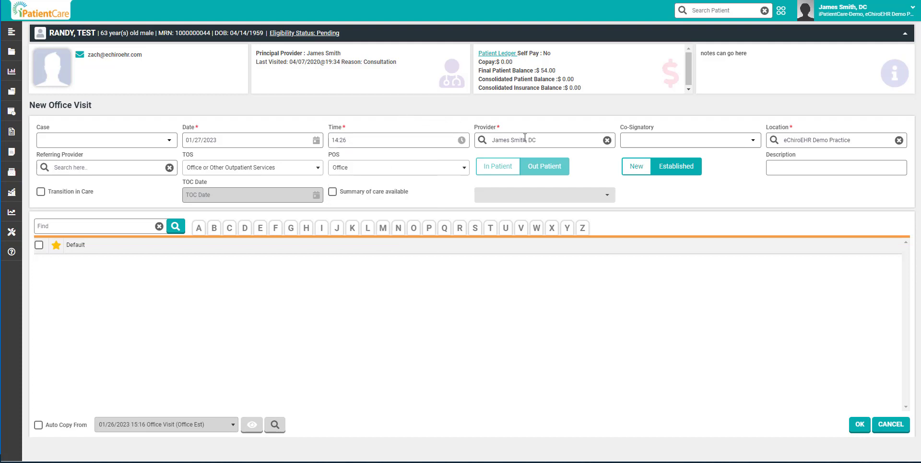
left_click_drag(548, 139, 482, 143)
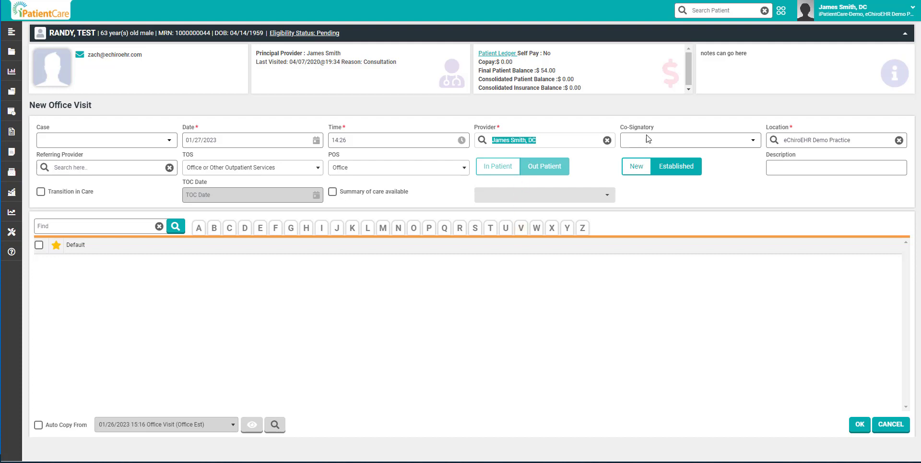
left_click(754, 143)
left_click(682, 126)
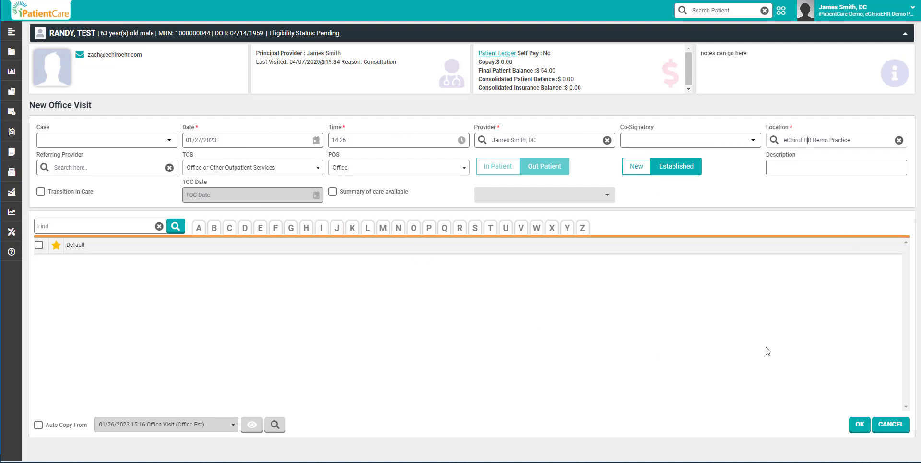
left_click(860, 426)
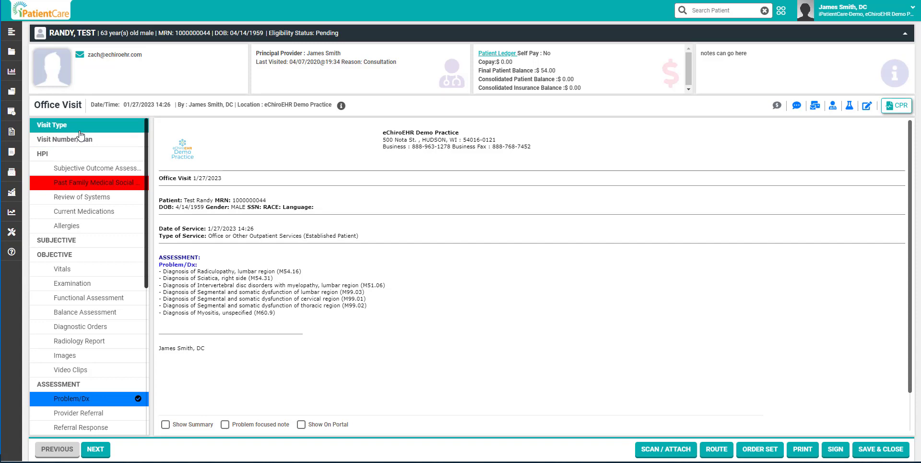
Step: Look over the new note's sections from Visit Type through Preview
scroll(81, 135, "down", 5)
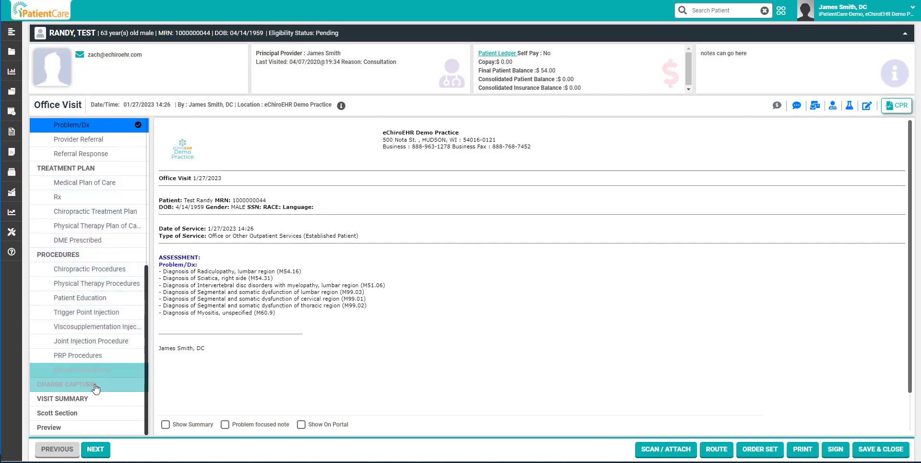
scroll(107, 261, "up", 2)
scroll(107, 260, "up", 3)
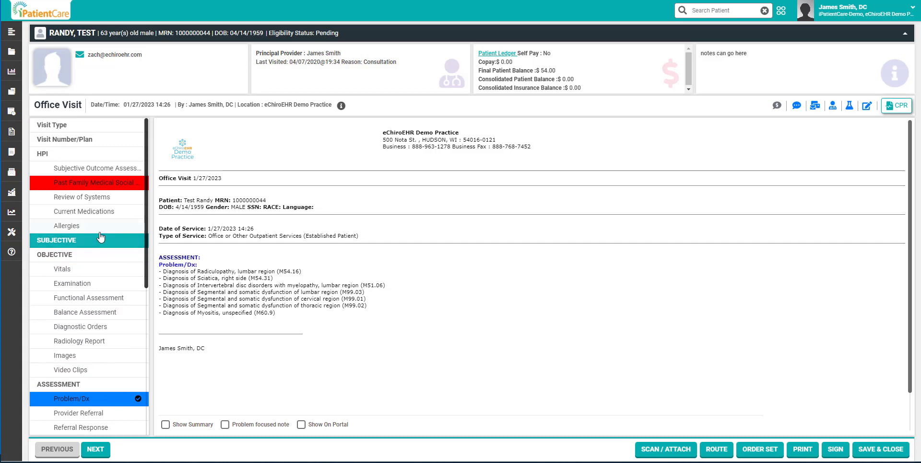
left_click(68, 129)
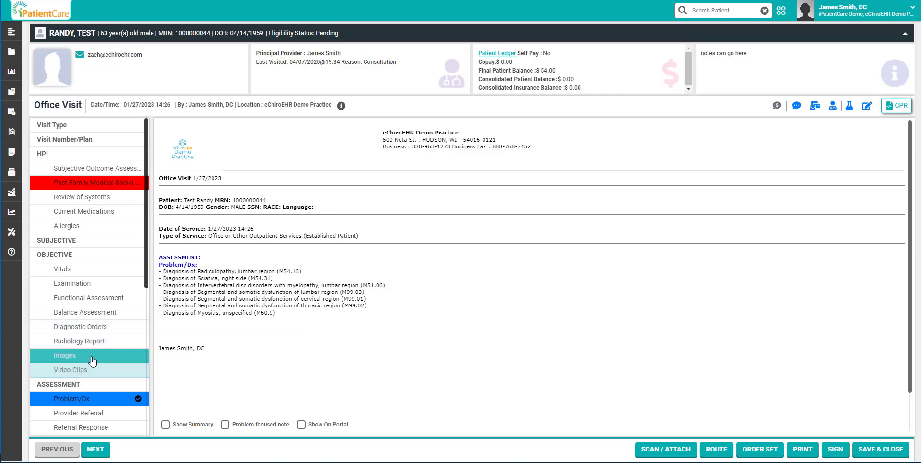
Step: Look through the new note's section list, from Visit Type through Assessment, Treatment Plan and Procedures to Preview
scroll(99, 307, "down", 3)
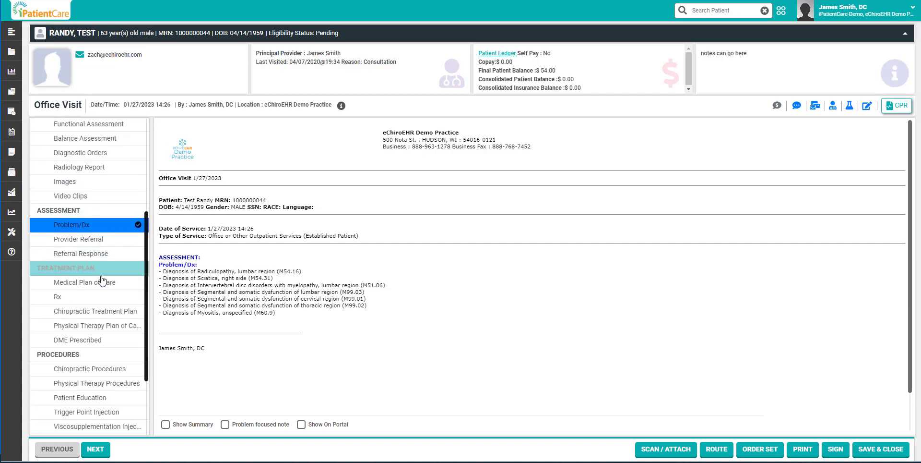
left_click(44, 212)
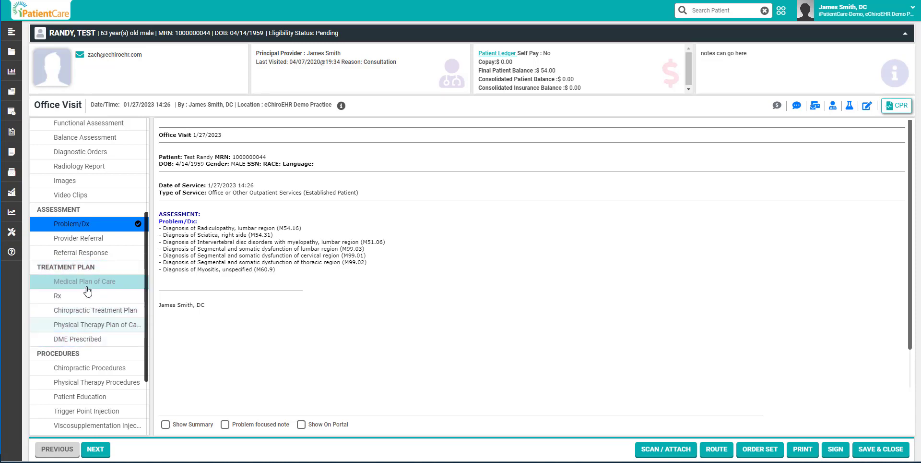
scroll(88, 288, "down", 3)
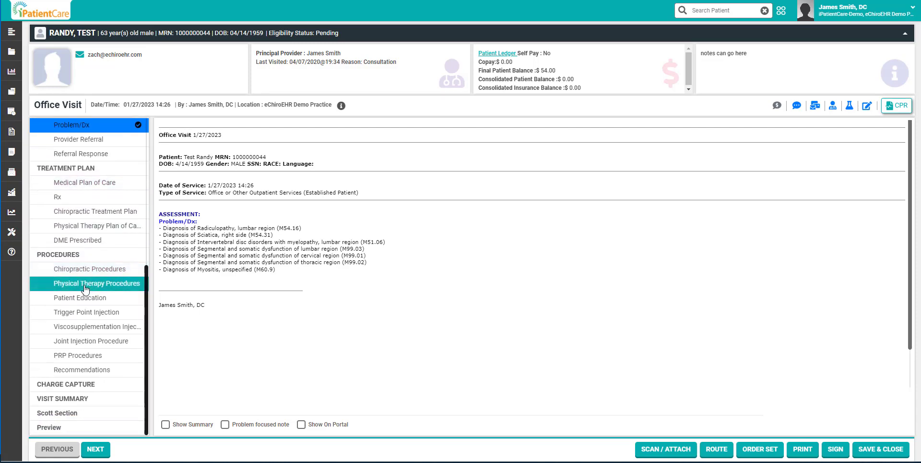
left_click(66, 268)
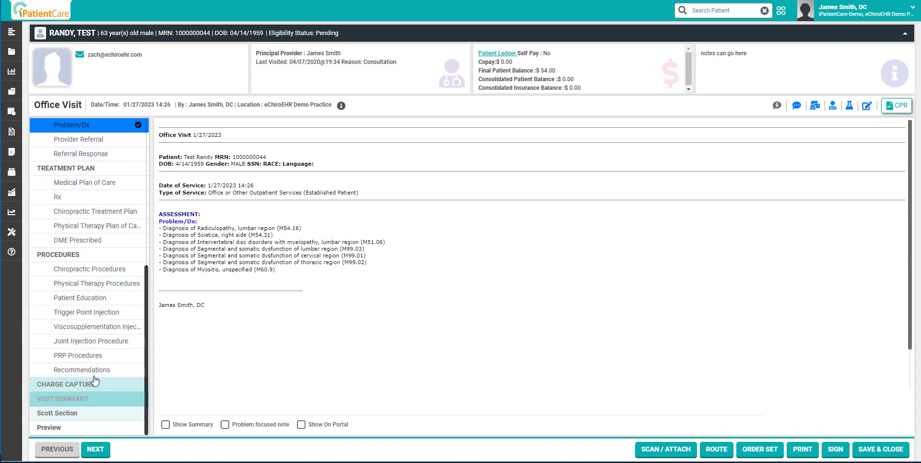
scroll(99, 133, "up", 6)
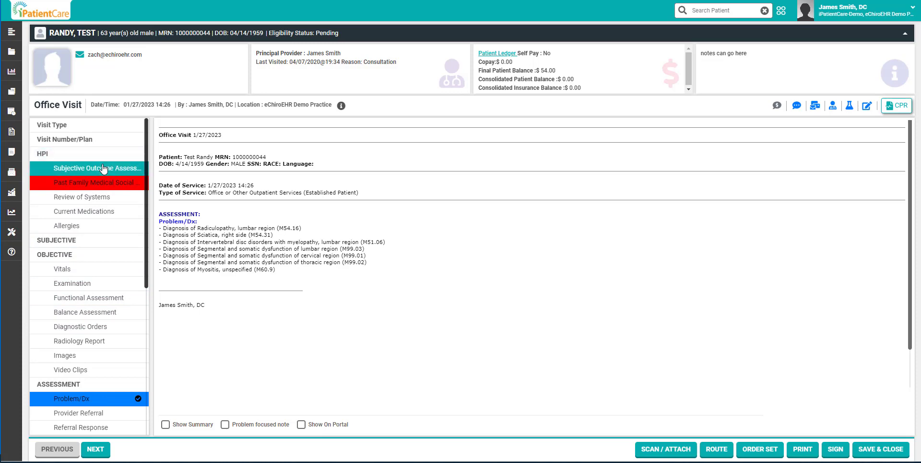
scroll(103, 167, "down", 4)
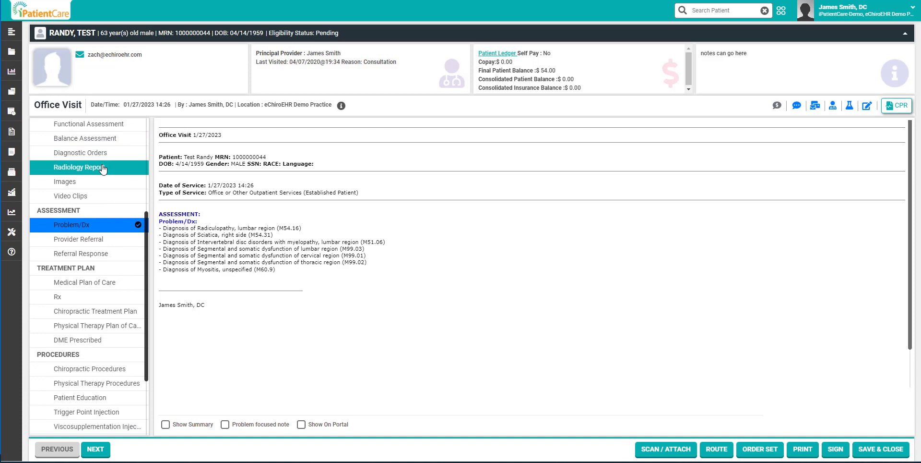
scroll(102, 167, "up", 4)
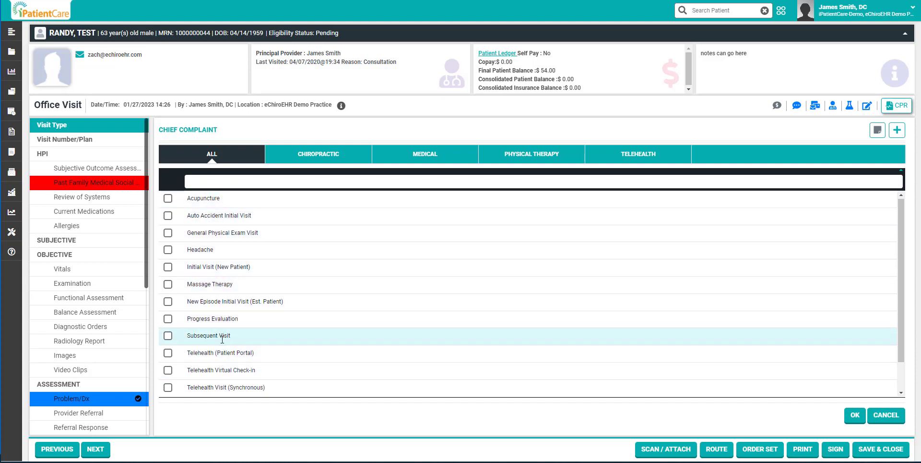
Step: Set the note's visit type to Auto Accident Initial Visit and open the HPI section
scroll(222, 337, "down", 2)
scroll(223, 333, "up", 2)
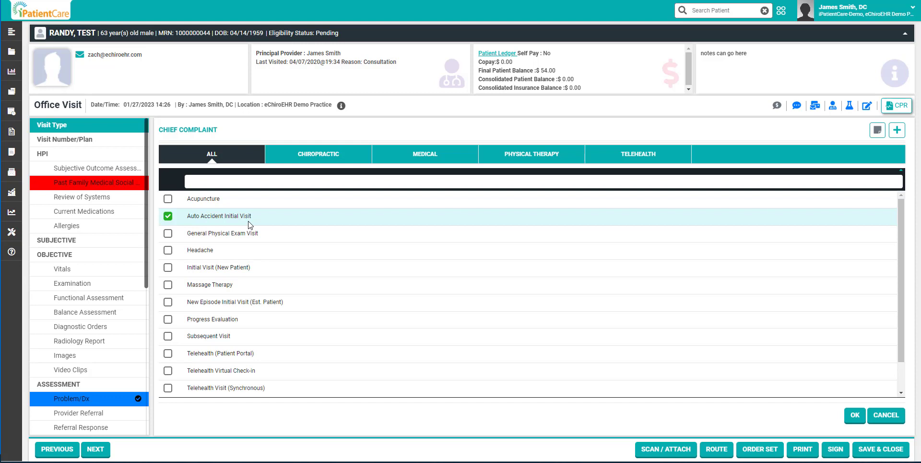
left_click(75, 158)
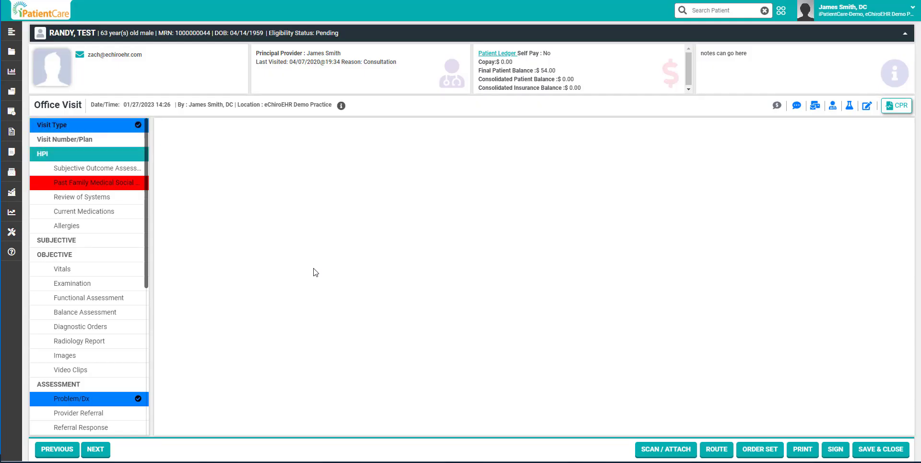
Step: Open the Auto Accident History category of the HPI and look through its questions
left_click(126, 167)
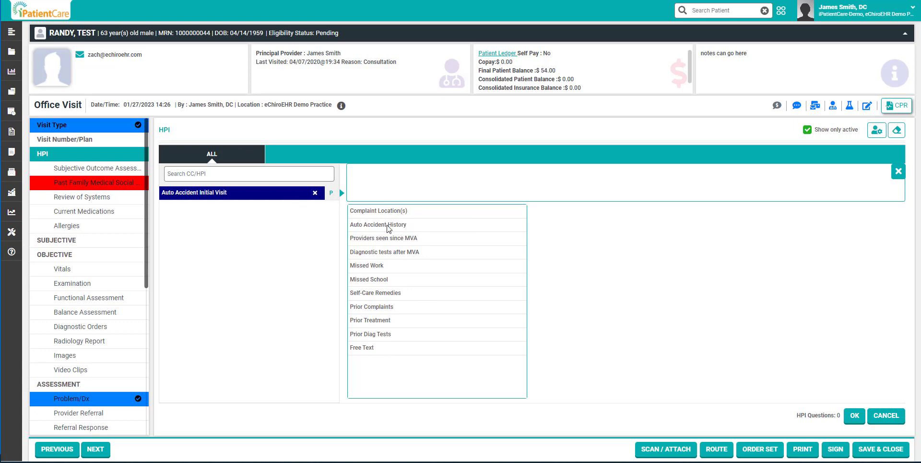
left_click(453, 226)
scroll(581, 240, "down", 5)
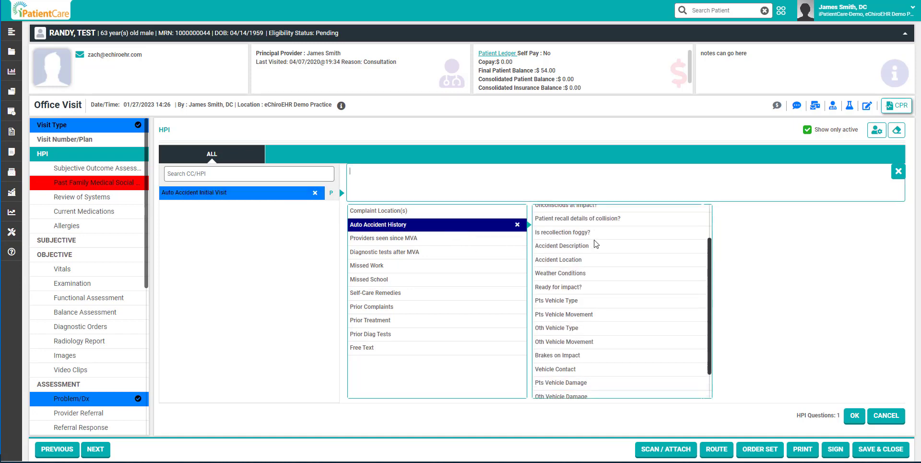
scroll(597, 248, "down", 1)
scroll(595, 256, "up", 5)
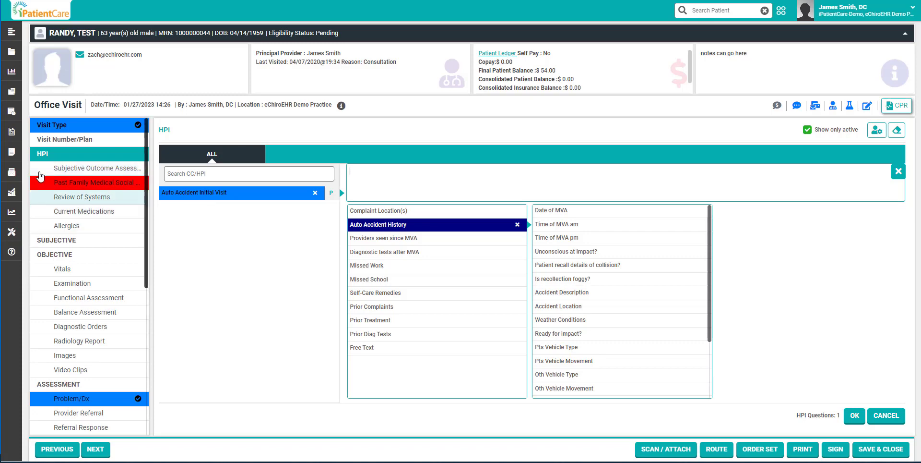
Step: Record neck pain and midback pain as the complaint locations in the HPI
left_click(65, 159)
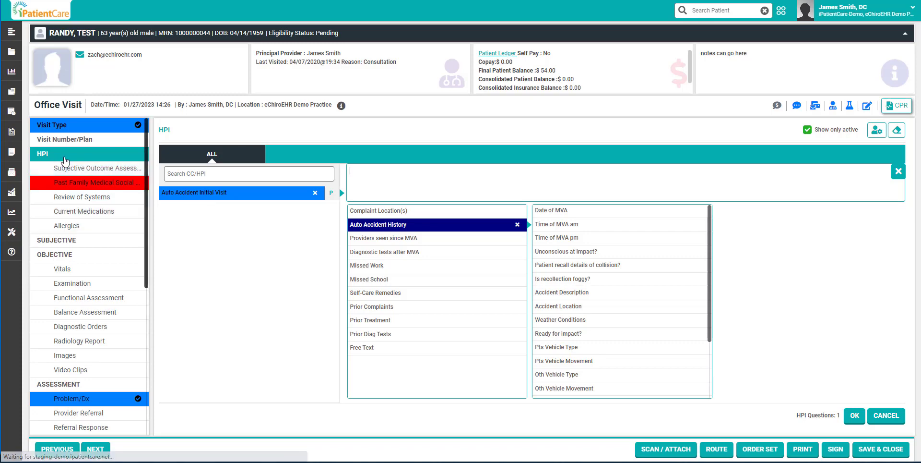
left_click(391, 213)
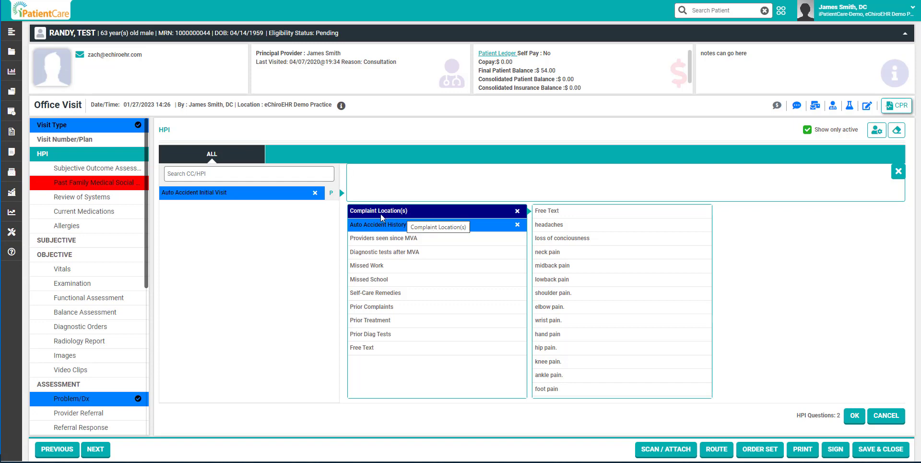
left_click(565, 253)
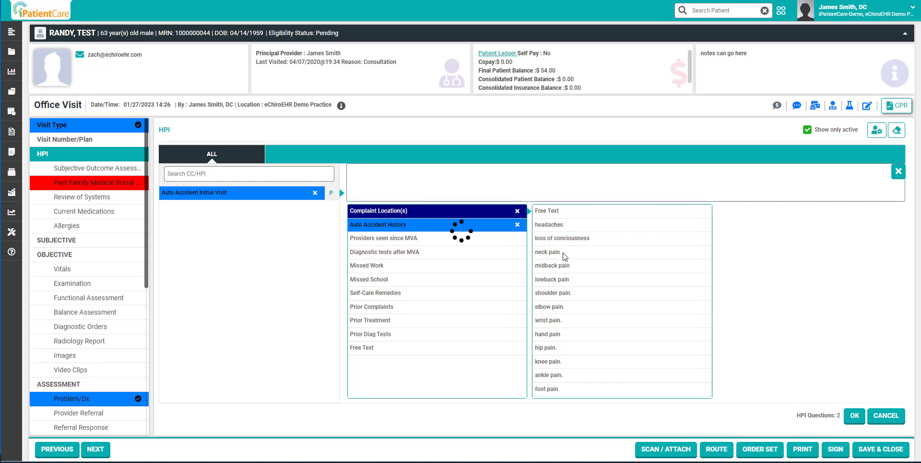
left_click(566, 266)
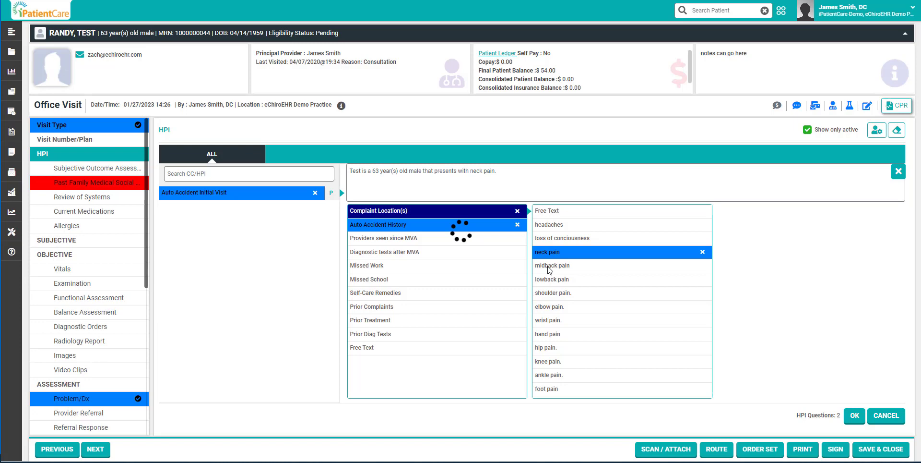
Step: In Auto Accident History, record the date of MVA as 01/12/2023 and enter 16:32 for Time of MVA am
left_click(391, 230)
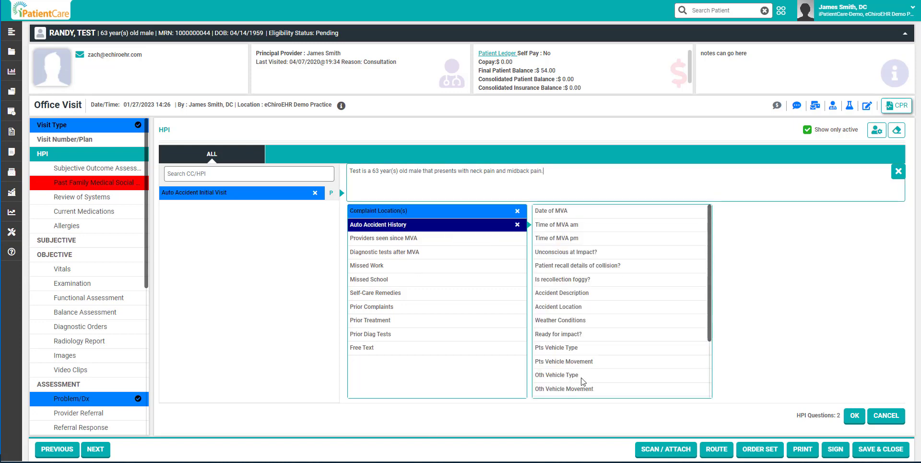
left_click(552, 212)
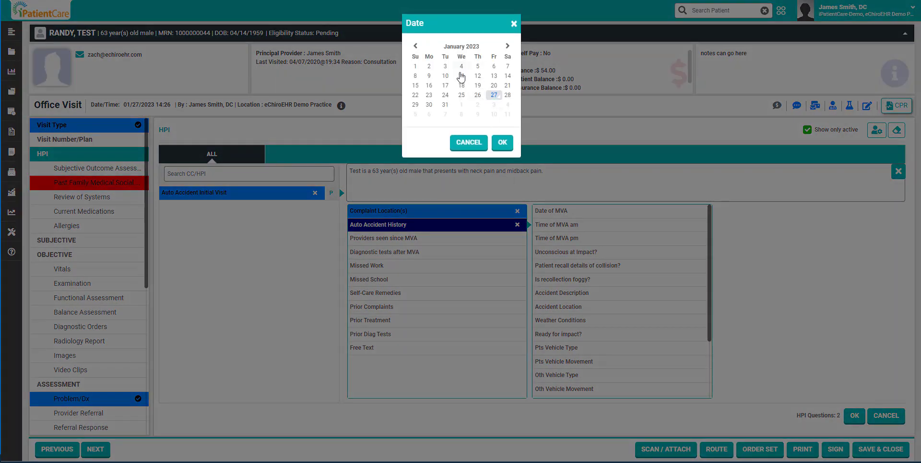
left_click(477, 75)
left_click(503, 143)
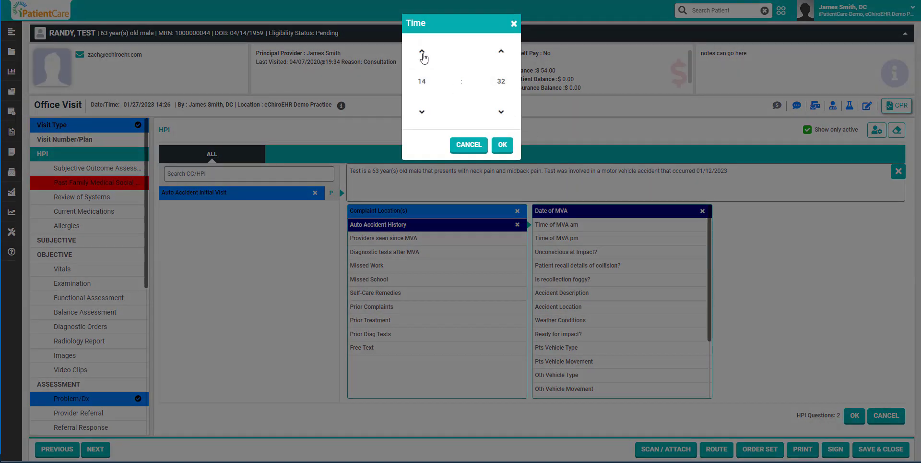
left_click(422, 52)
left_click(422, 52)
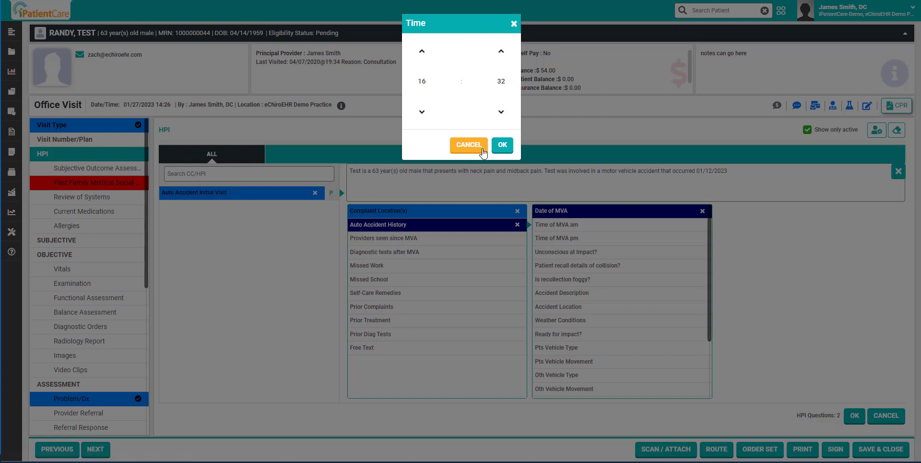
left_click(501, 148)
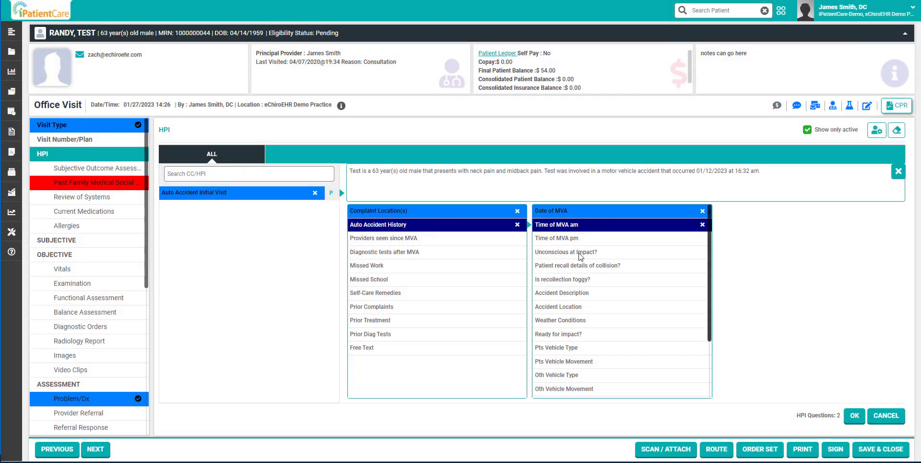
Step: Answer No to being unconscious at impact, and Yes to recalling the collision details and to the recollection being foggy
left_click(581, 256)
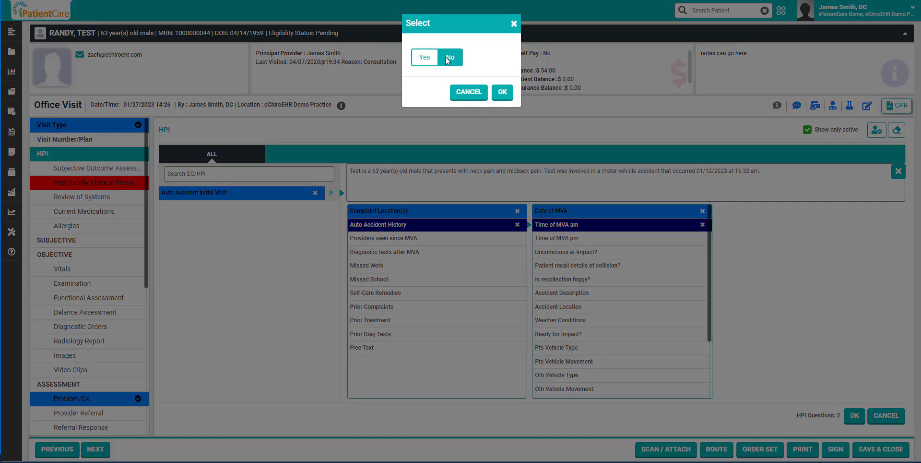
left_click(502, 92)
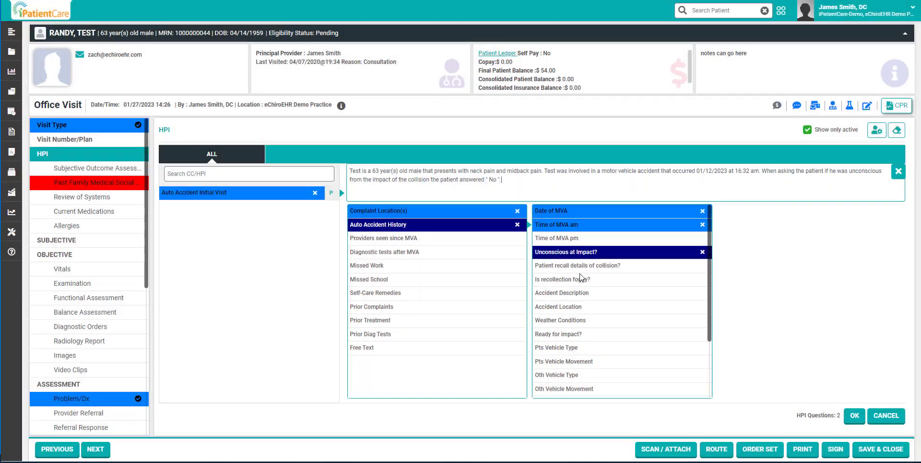
left_click(588, 266)
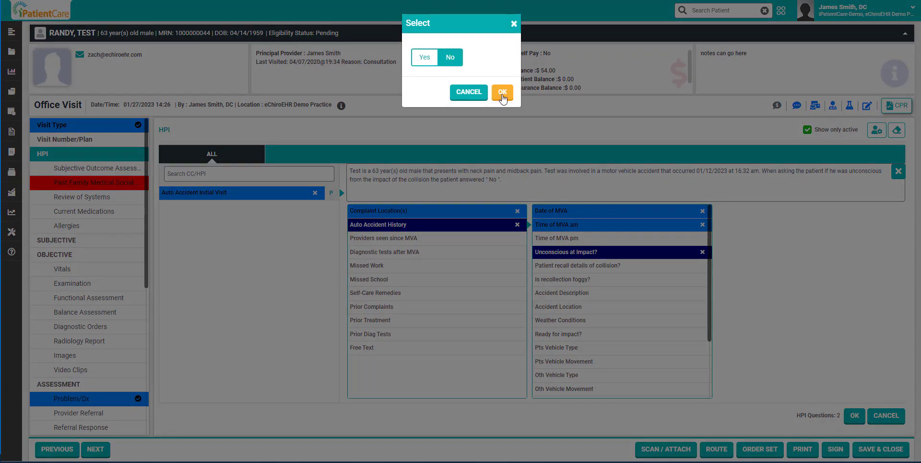
left_click(420, 57)
left_click(502, 92)
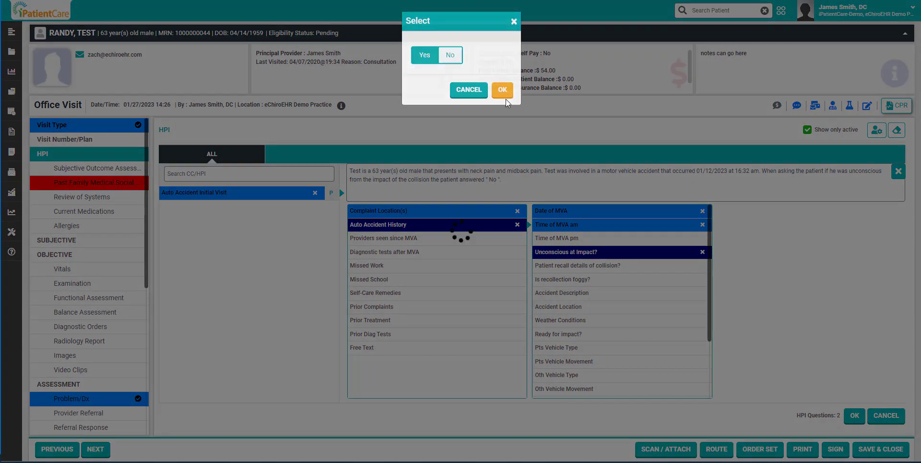
left_click(595, 282)
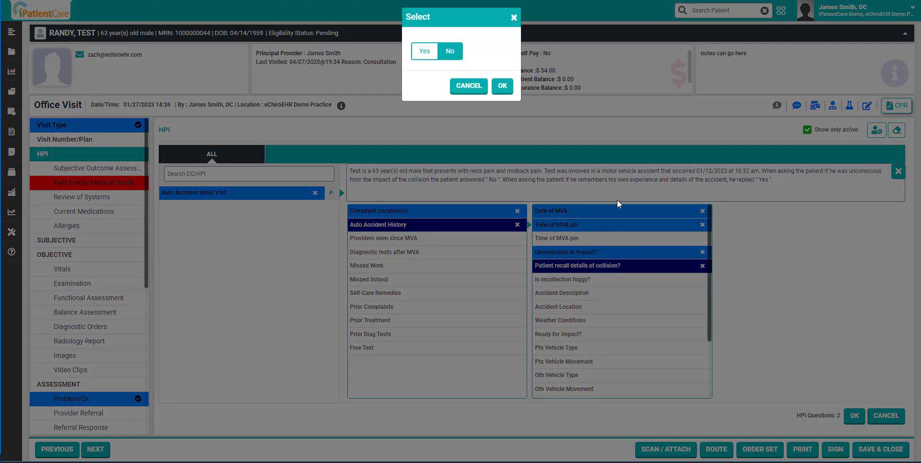
left_click(425, 57)
left_click(503, 92)
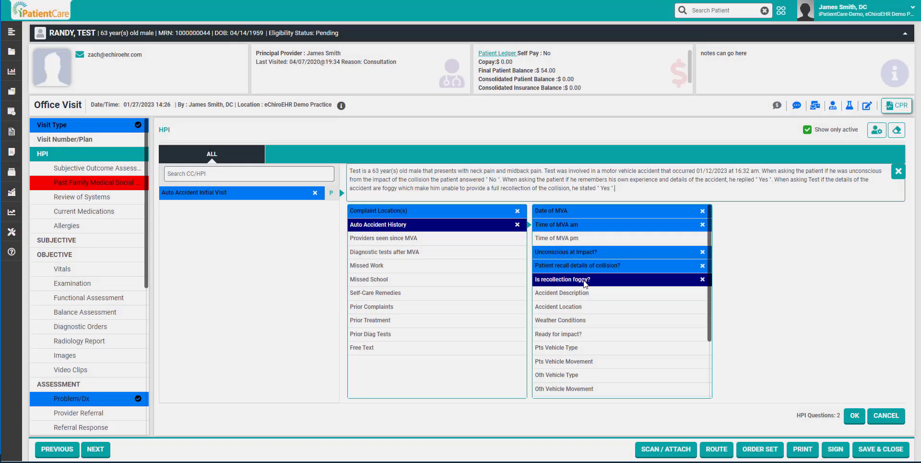
Step: Return to the Auto Accident Initial Visit categories and record none for providers seen since MVA and X-rays of the neck and midback
left_click_drag(615, 189, 369, 178)
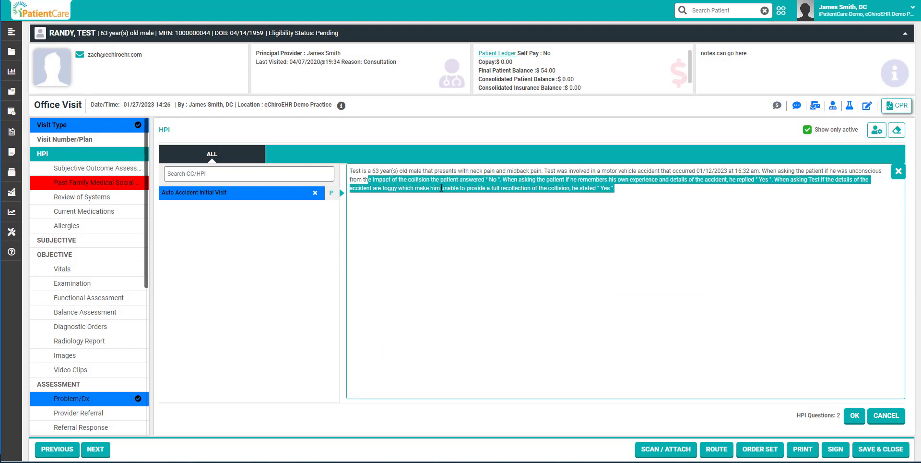
left_click(262, 199)
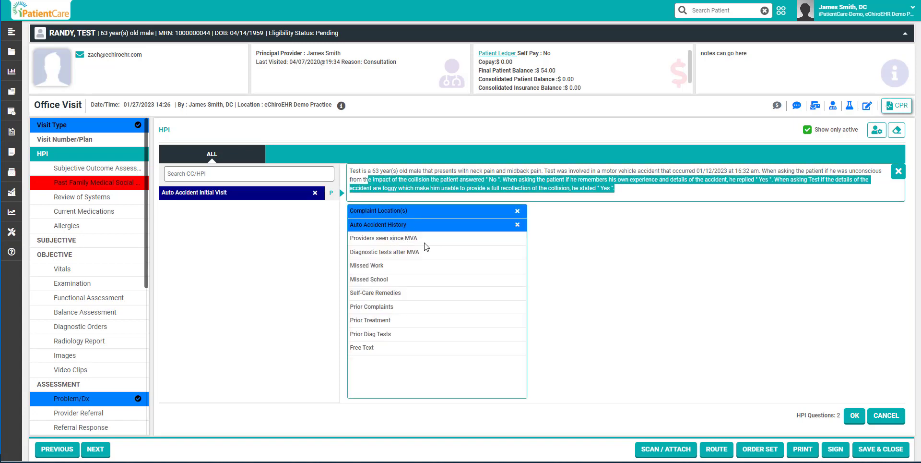
left_click(421, 239)
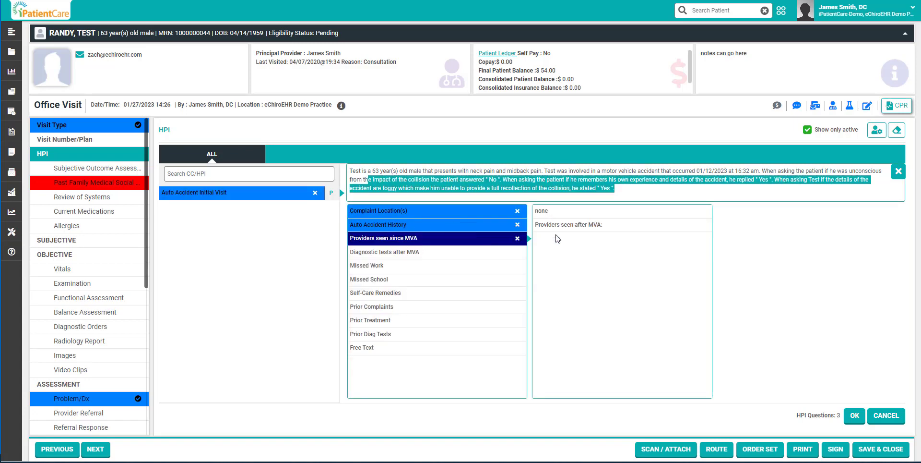
left_click(569, 213)
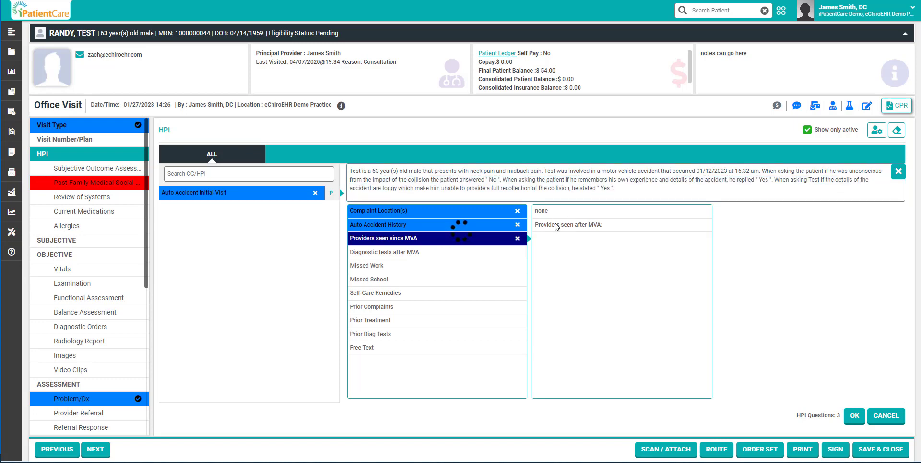
left_click(386, 252)
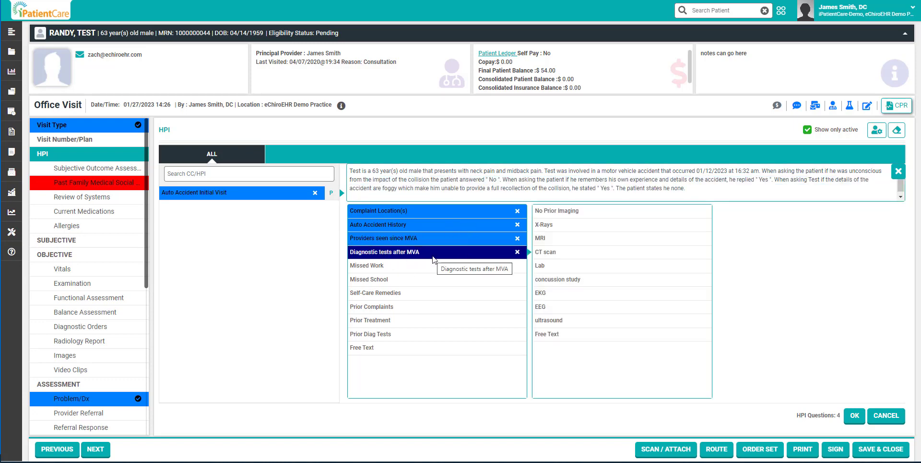
left_click(547, 225)
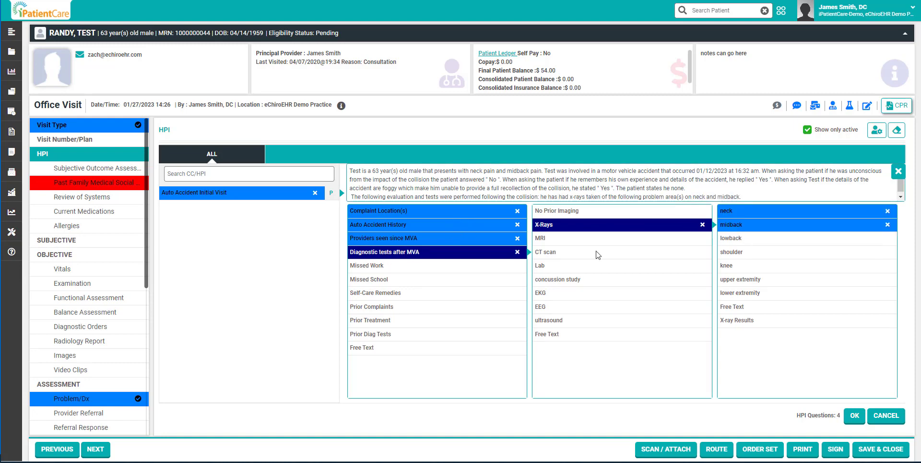
Step: Record 2 days of missed school in the Auto Accident Initial Visit HPI
left_click(388, 282)
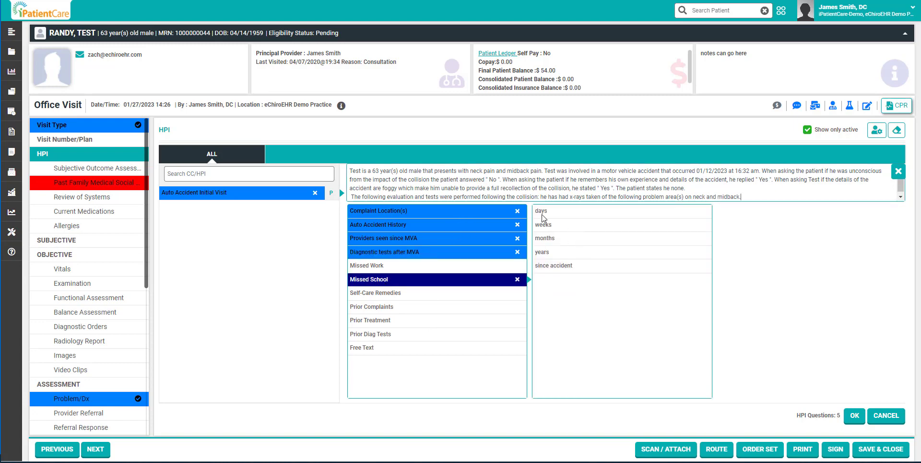
left_click(585, 217)
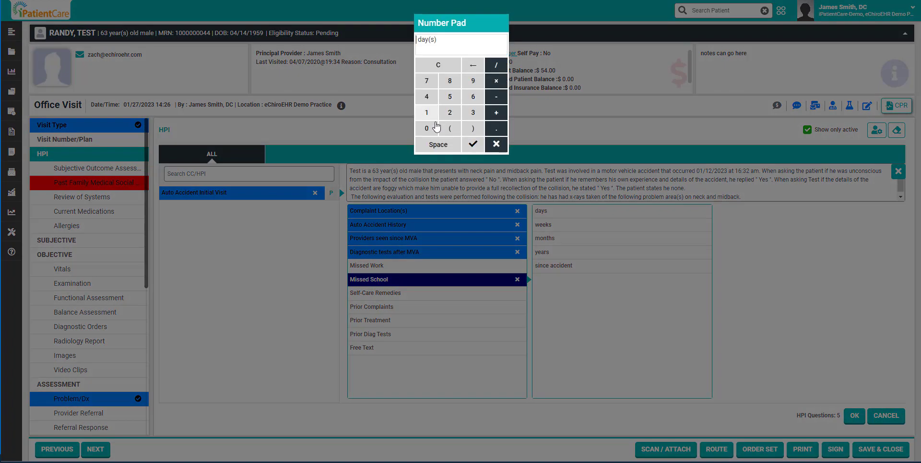
left_click(450, 112)
left_click(473, 143)
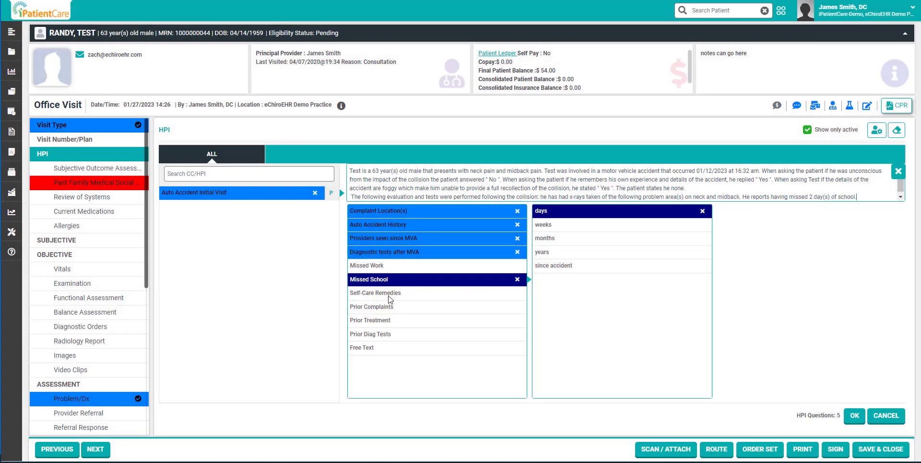
Step: Record Yes for self-care under Self-Care Remedies, choosing ice and heat as the remedies used
left_click(389, 294)
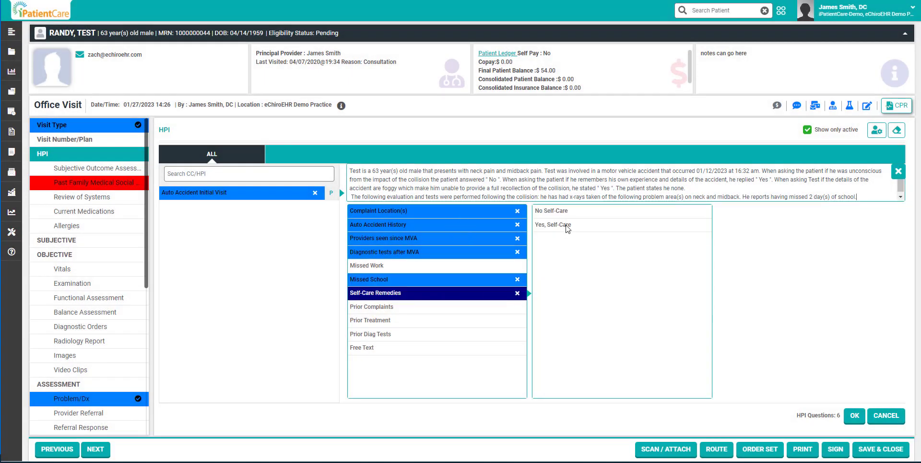
left_click(568, 226)
left_click(744, 226)
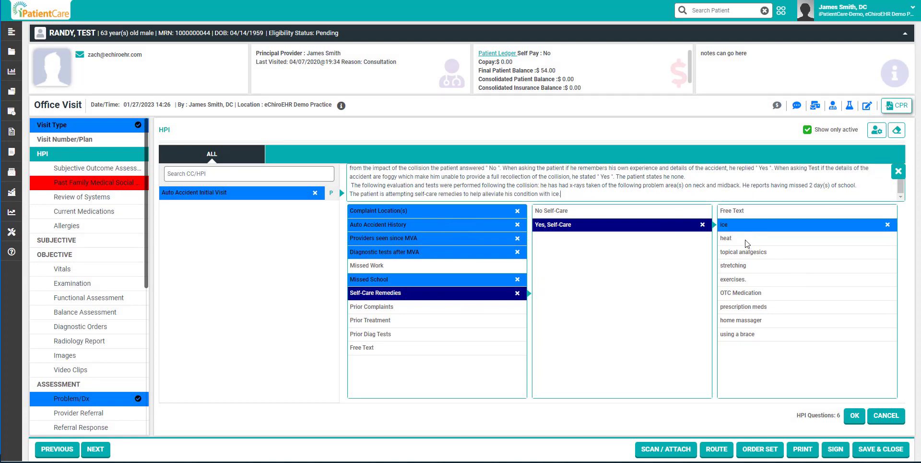
left_click(747, 240)
Step: Record Denies Recent Comp for prior complaints, No Prior Treatment for prior treatment, and No Prior Imaging for prior diagnostic tests
left_click(387, 307)
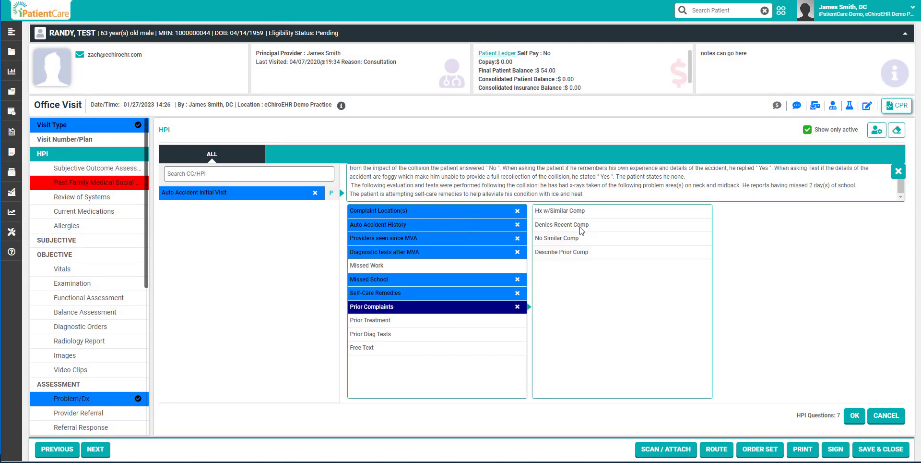
left_click(574, 228)
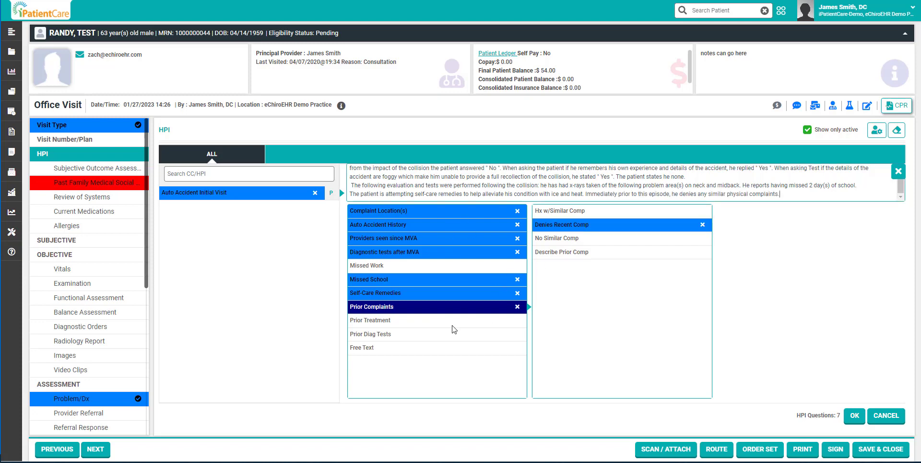
left_click(394, 321)
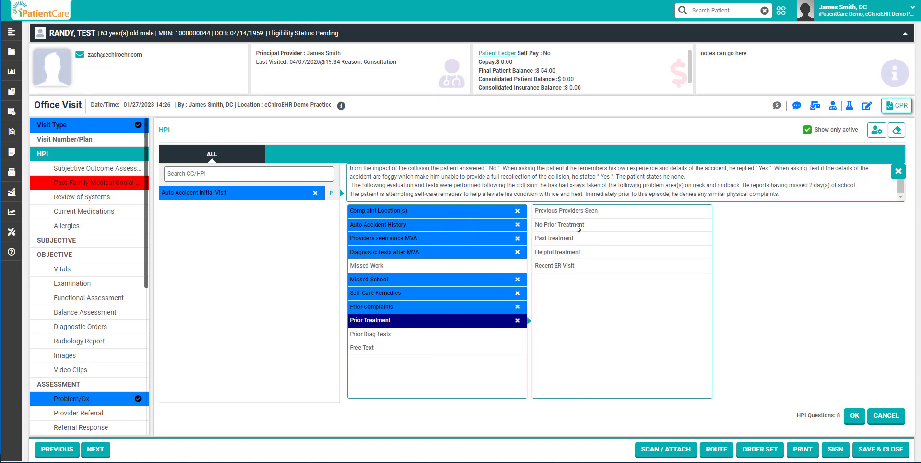
left_click(576, 226)
left_click(392, 335)
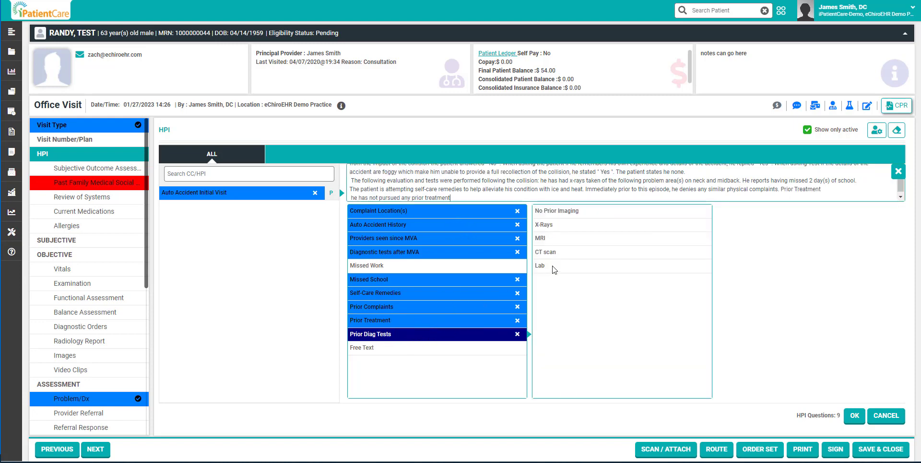
left_click(566, 212)
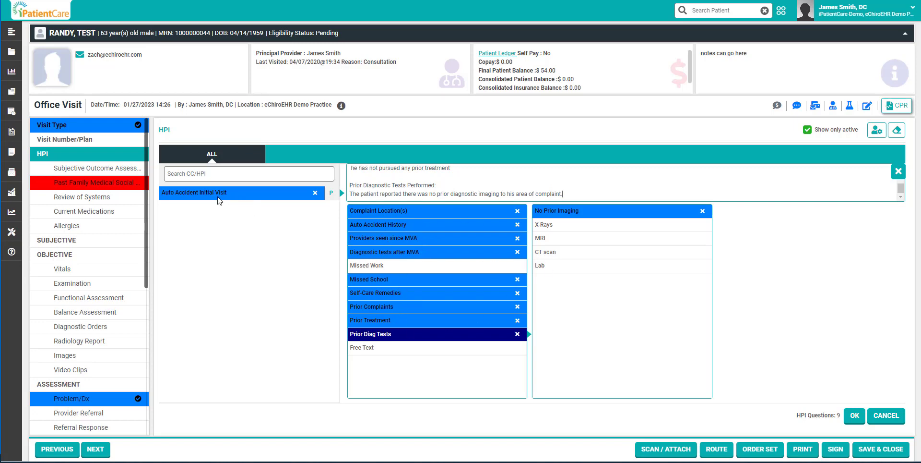
Step: In Past Family Medical Social History, record breast cancer for the mother under Family Health History
left_click(74, 158)
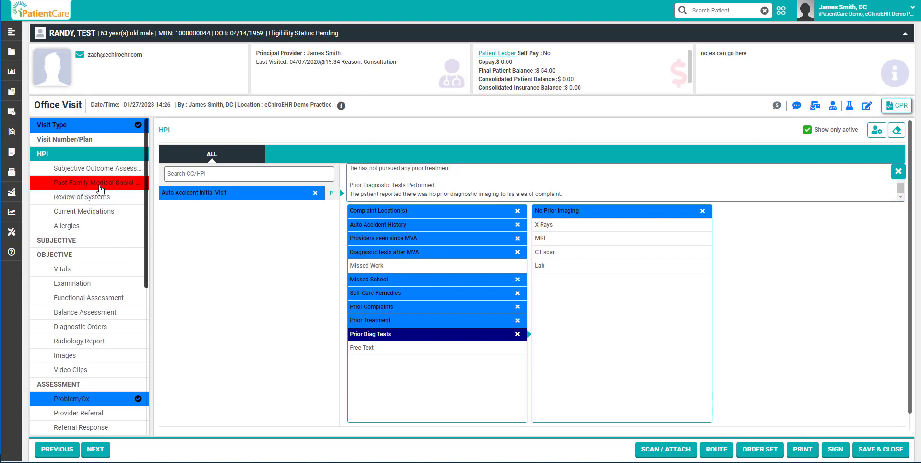
left_click(82, 186)
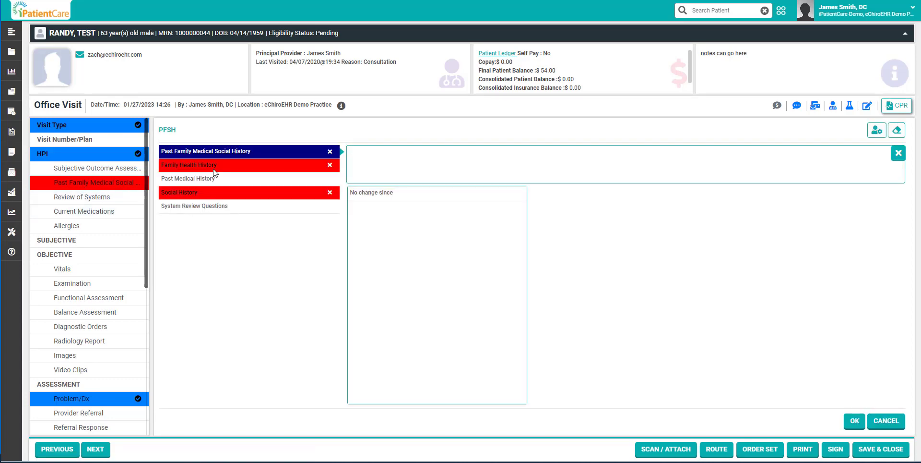
left_click(182, 168)
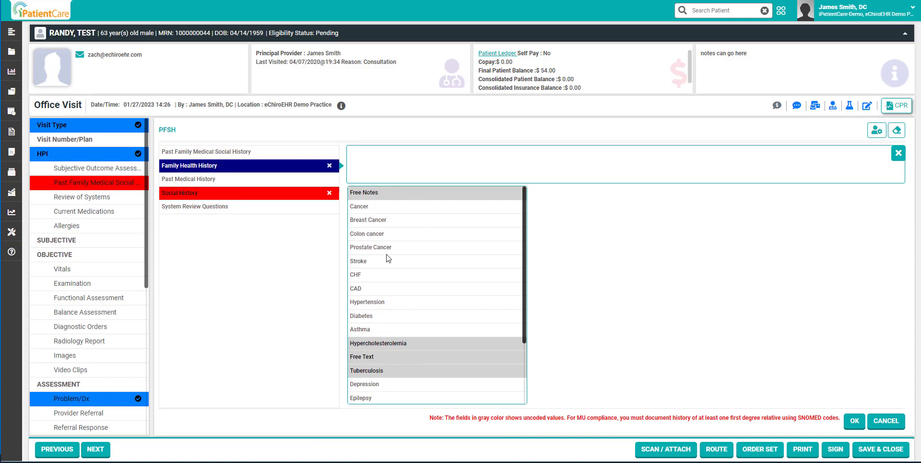
left_click(381, 222)
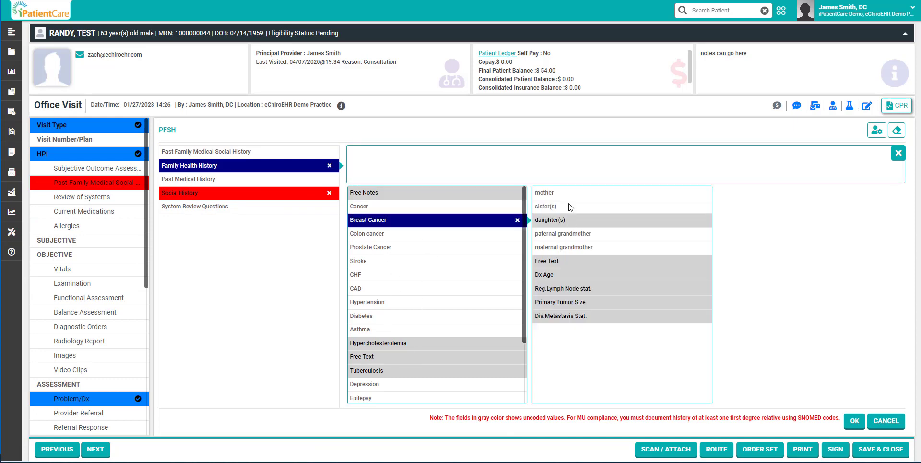
left_click(569, 194)
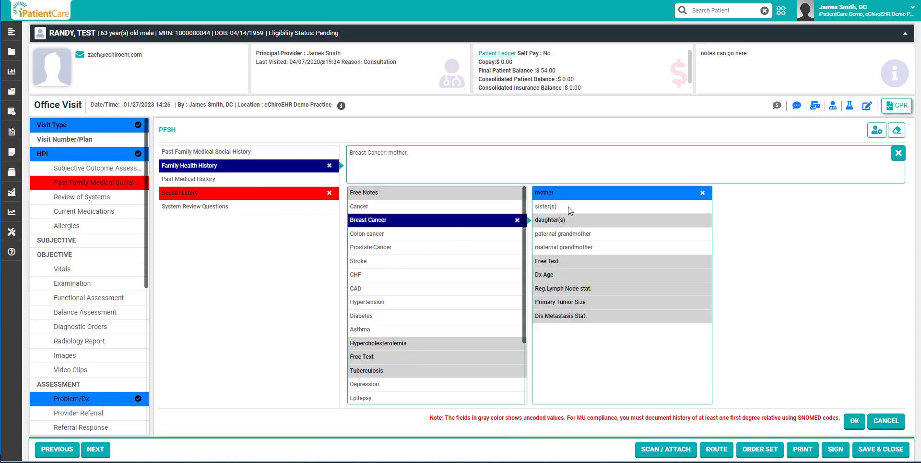
Step: Add shoulder arthroscopy and knee arthroscopy to Surgical History under Past Medical History
left_click(217, 180)
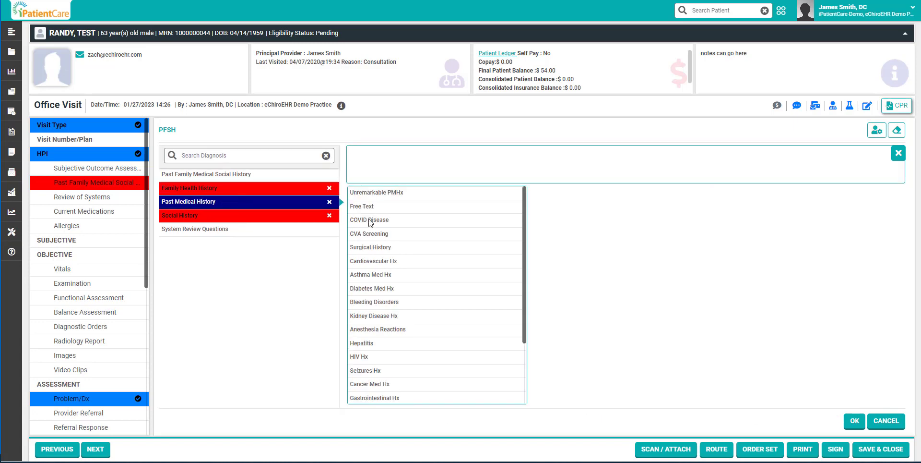
left_click(449, 264)
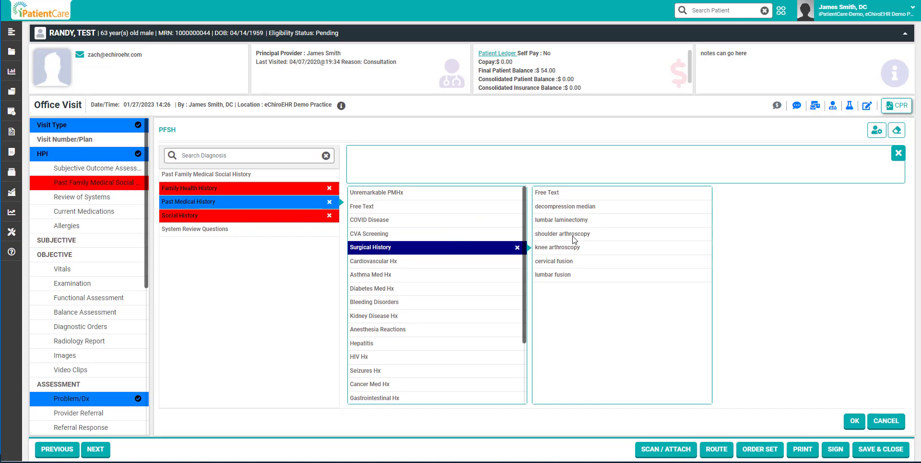
left_click(579, 236)
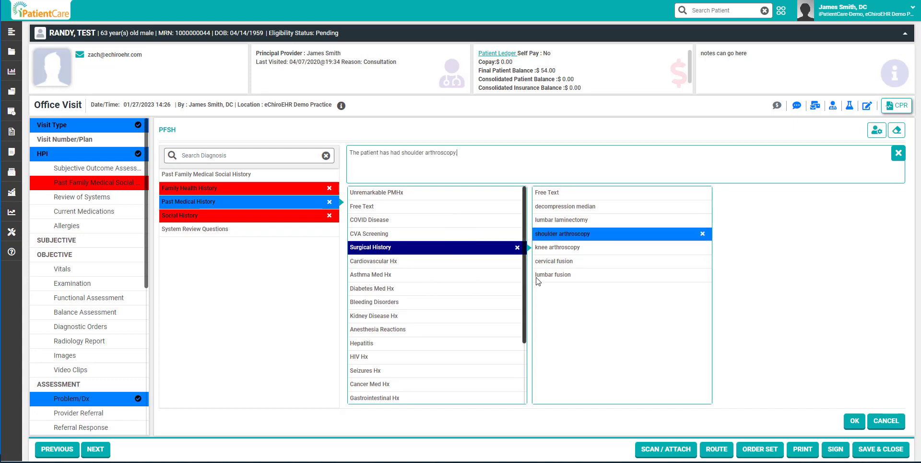
left_click(570, 250)
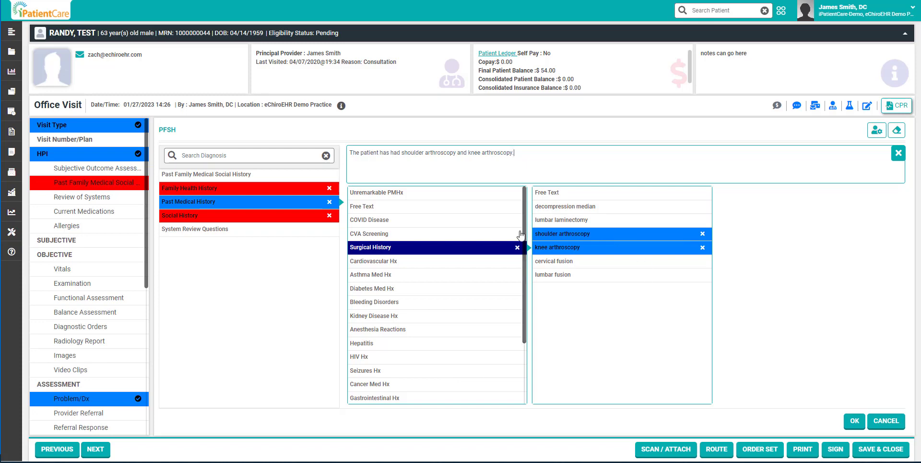
Step: Try adding the free text "vevereve" to the surgical history, and remove the Surgical History entry
left_click(564, 196)
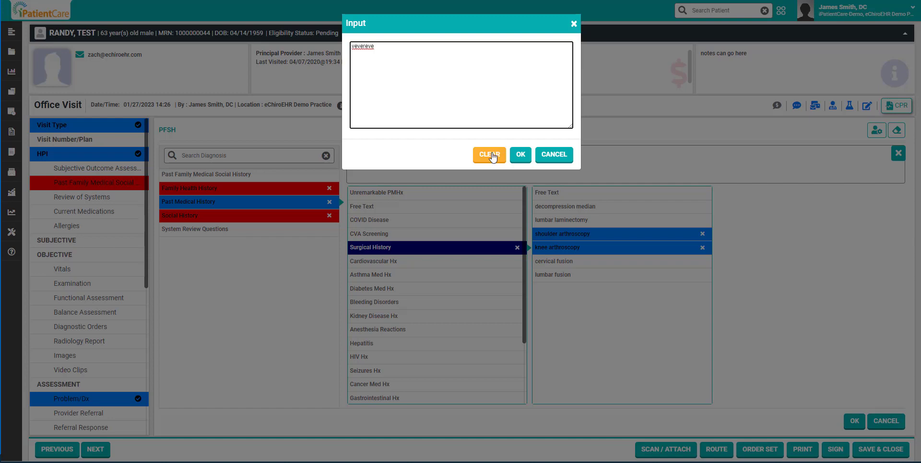
left_click(521, 154)
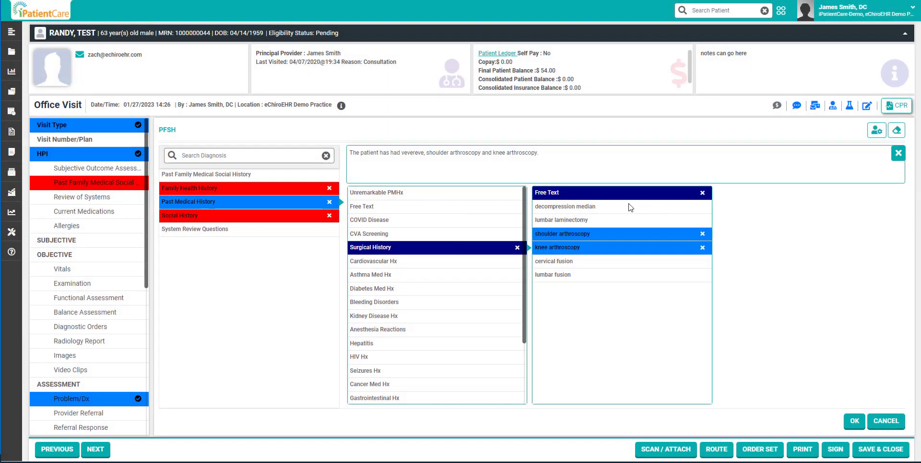
left_click(548, 155)
left_click_drag(425, 153, 404, 154)
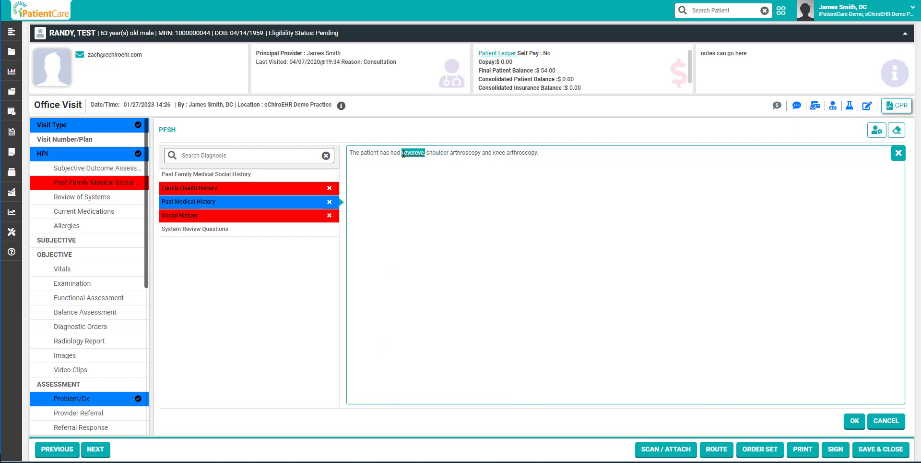
left_click(246, 203)
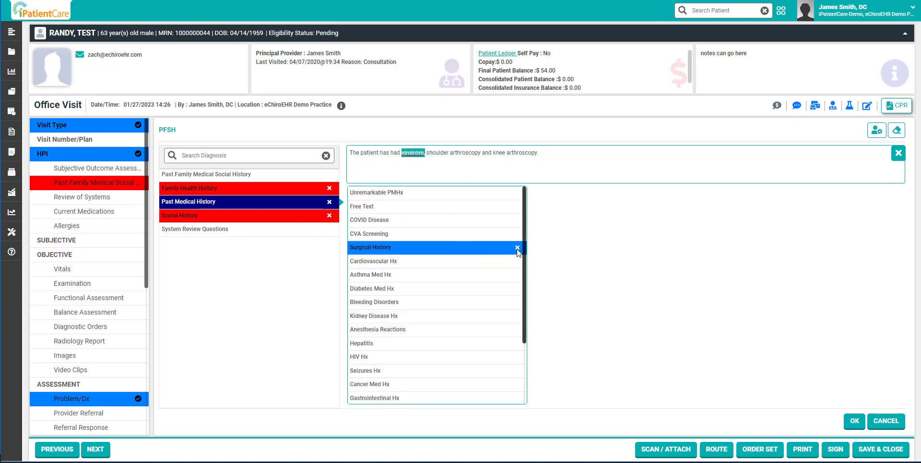
left_click(518, 247)
Step: In Social History, record the marital status as married and the number of children at home as 4
left_click(241, 215)
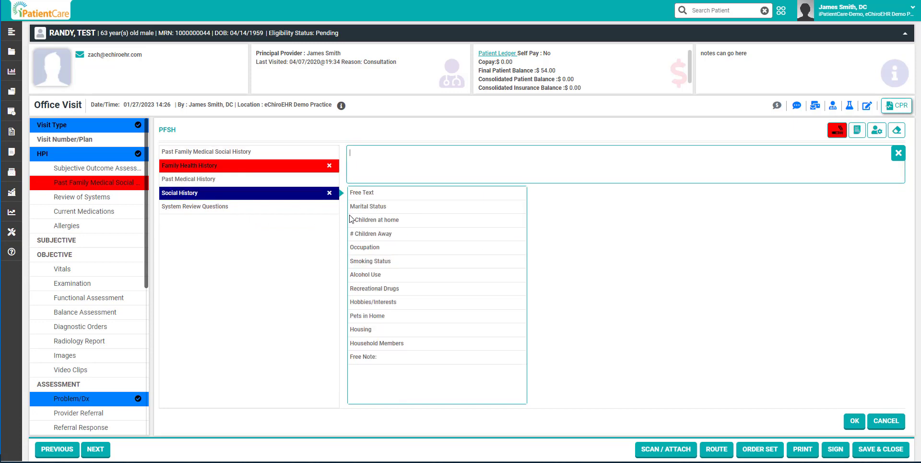
left_click(379, 209)
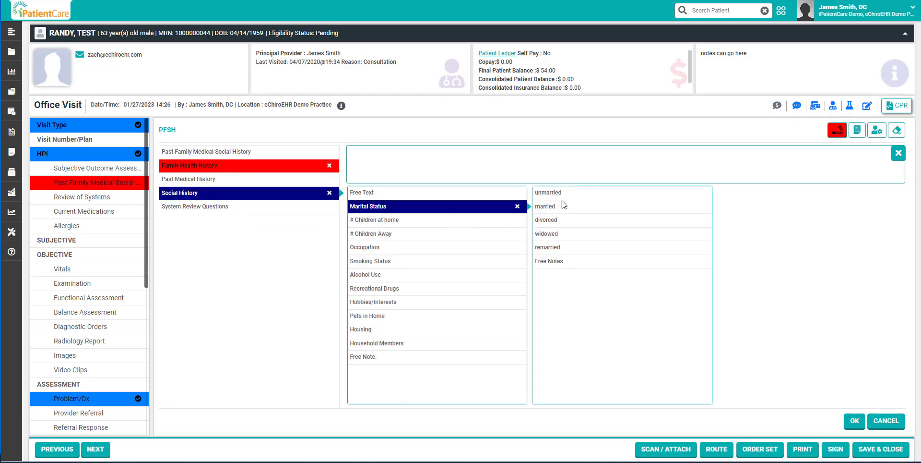
left_click(557, 207)
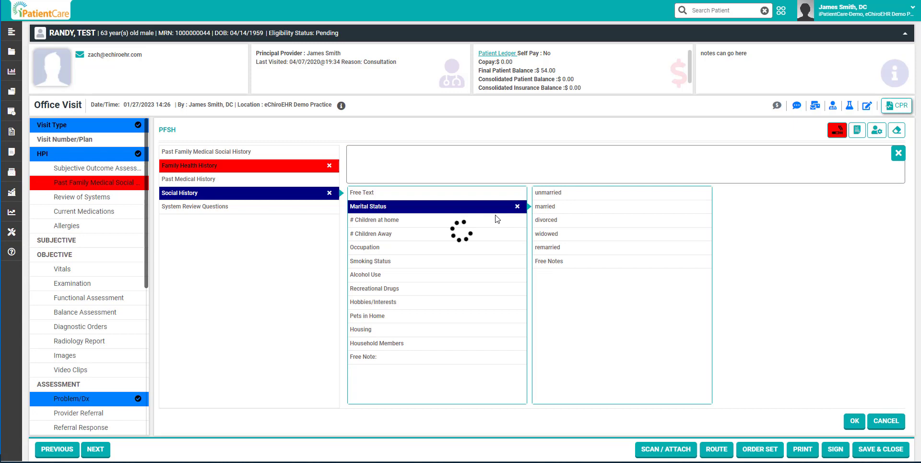
left_click(381, 220)
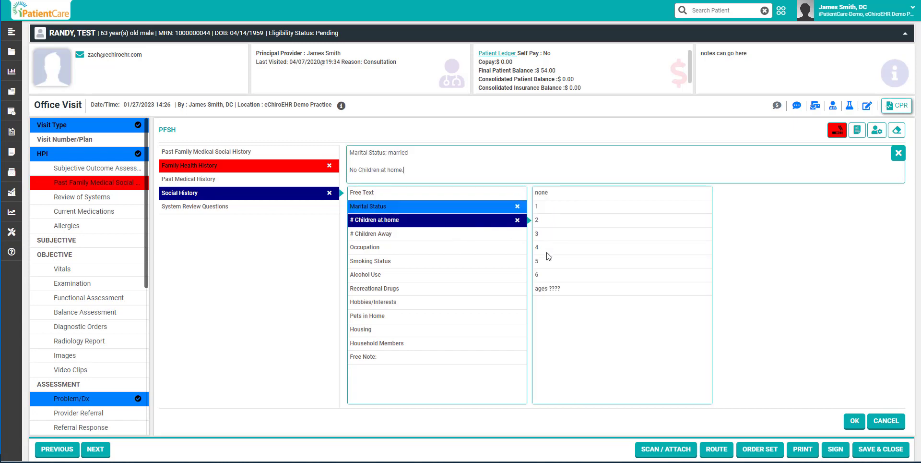
left_click(547, 251)
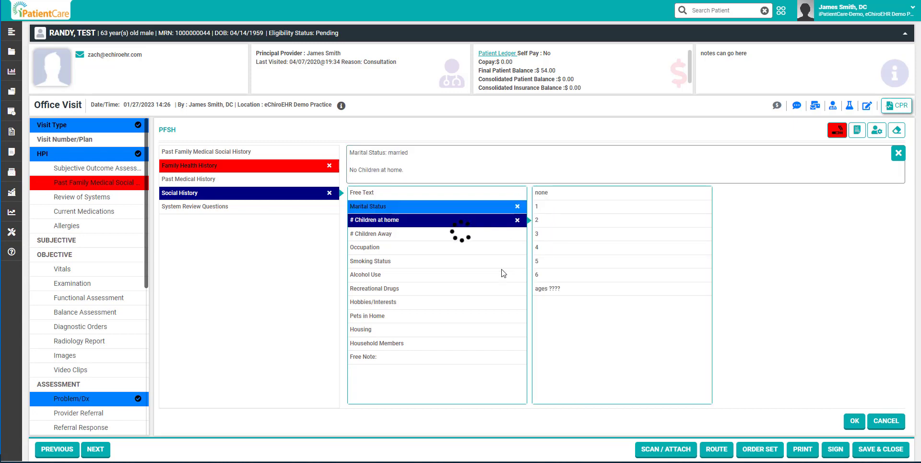
Step: Record 1 child living away from home and set the occupation to employed full-time in Social History
left_click(390, 235)
left_click(553, 207)
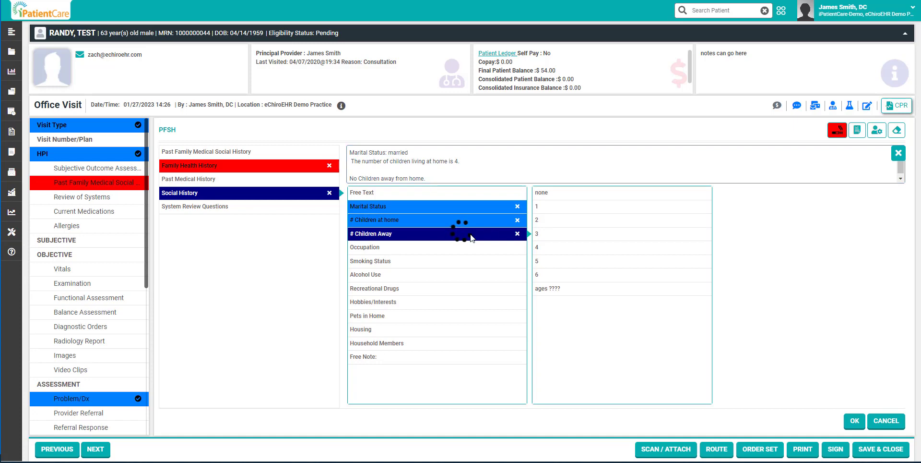
left_click(416, 249)
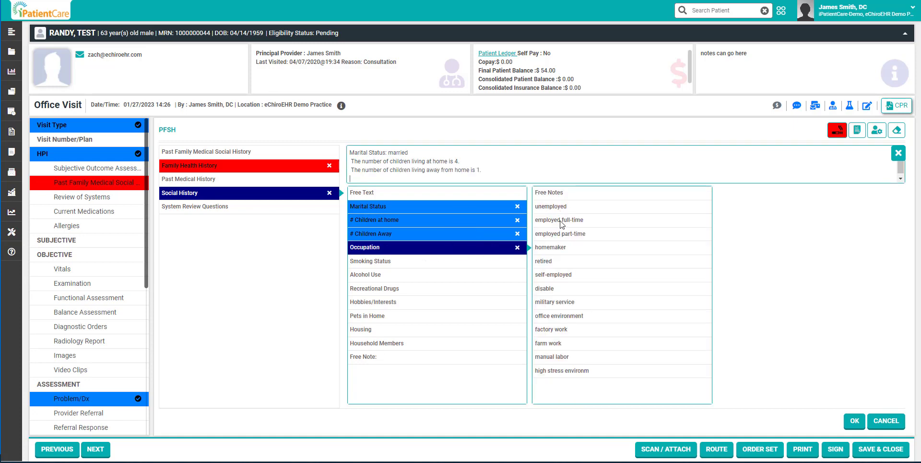
left_click(566, 224)
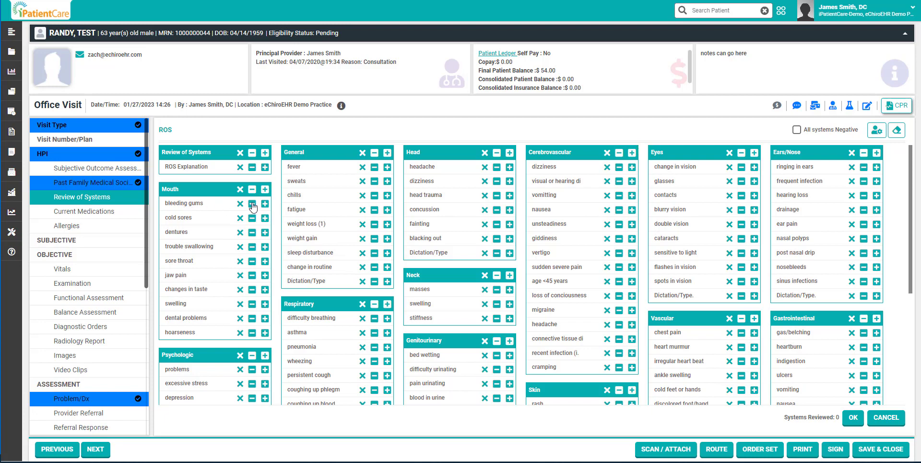
Step: In the Review of Systems, mark fatigue under General, difficulty breathing under Respiratory and headache under Cerebrovascular as positive
left_click(387, 222)
scroll(401, 317, "down", 2)
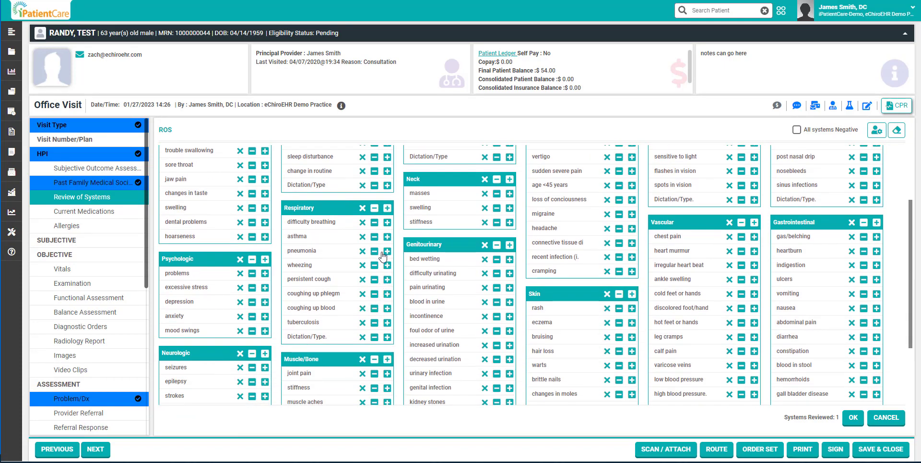
left_click(386, 224)
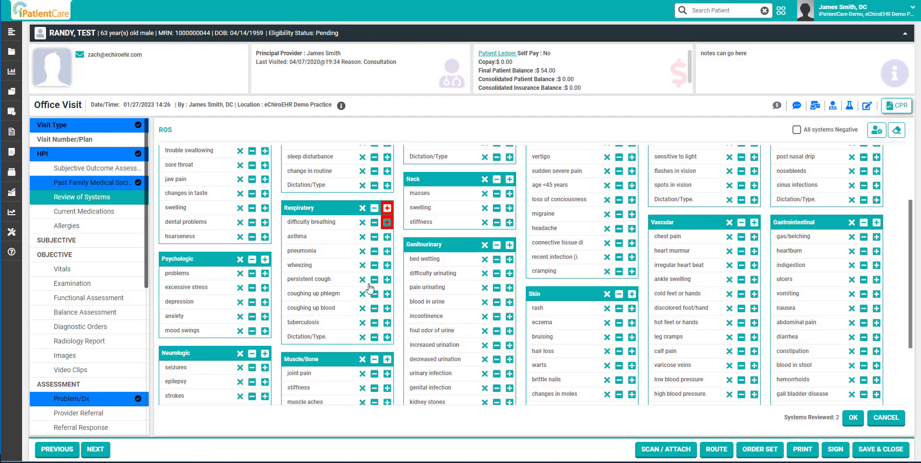
left_click(632, 228)
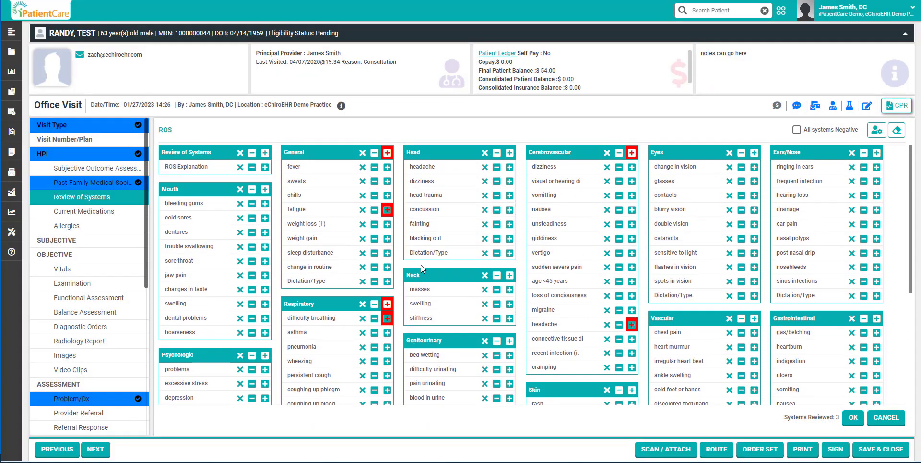
scroll(422, 264, "down", 4)
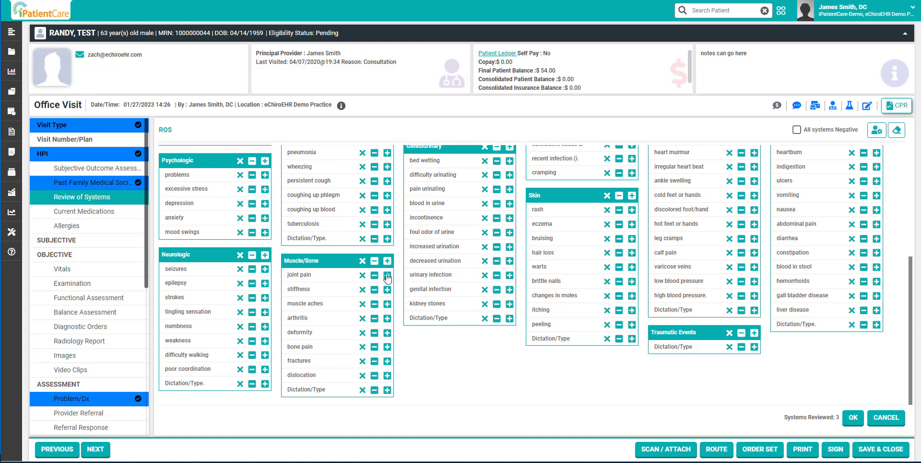
Step: In Current Medications, search for "ibu" and add the IBU 400 mg tablet to the patient's medications
left_click(80, 216)
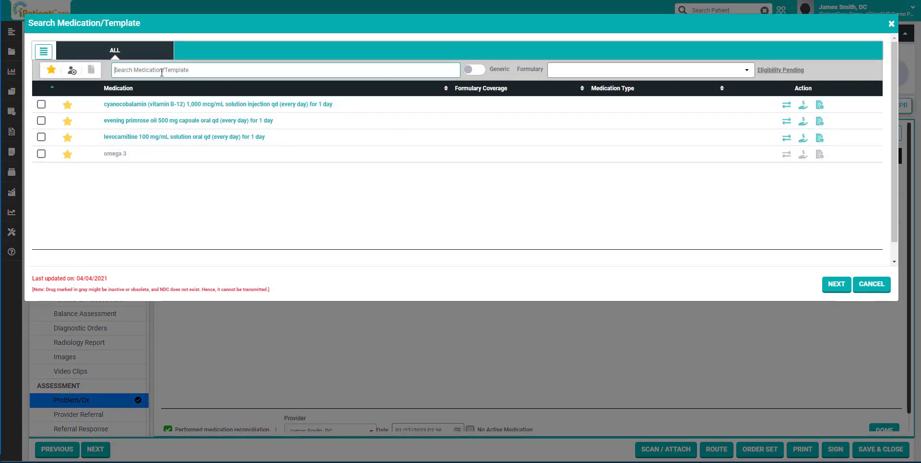
left_click(176, 71)
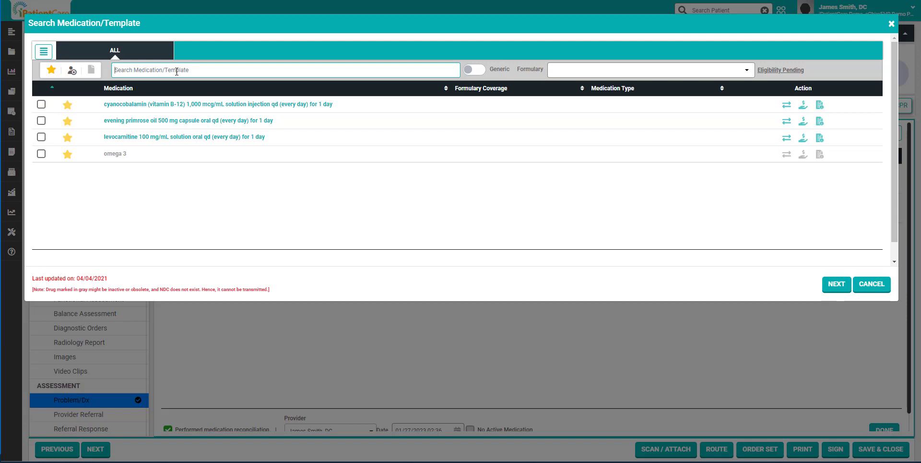
type("ibu")
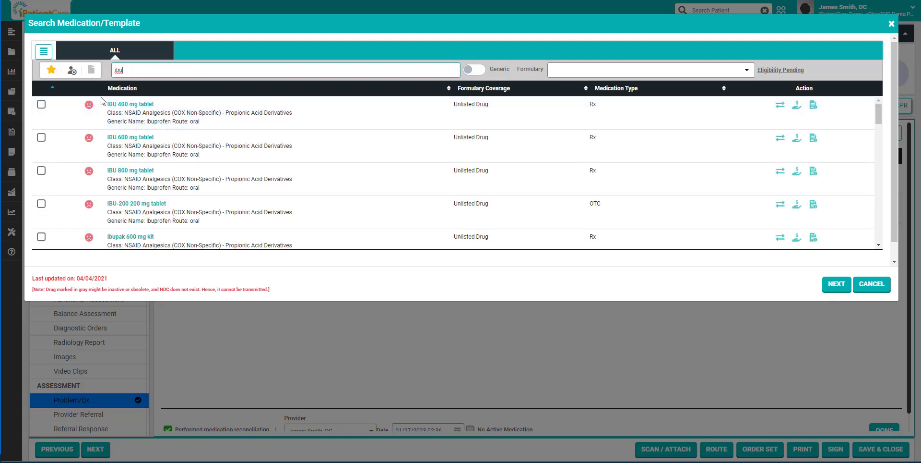
scroll(130, 215, "down", 3)
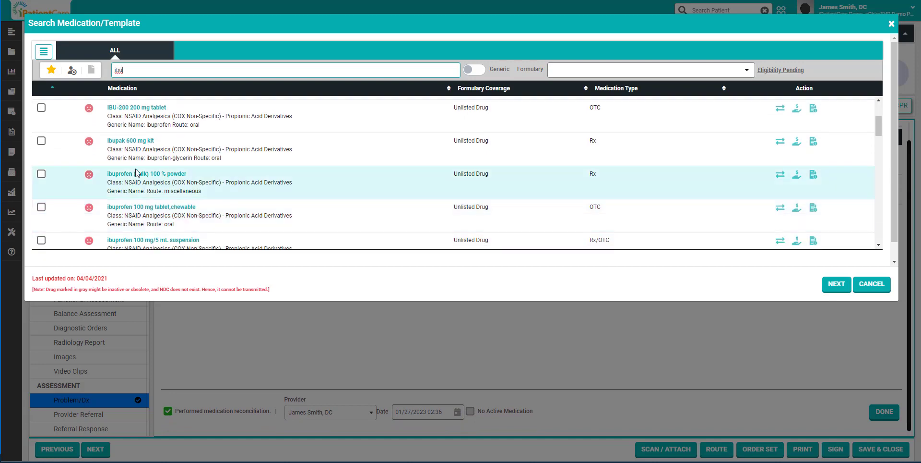
scroll(136, 192, "down", 4)
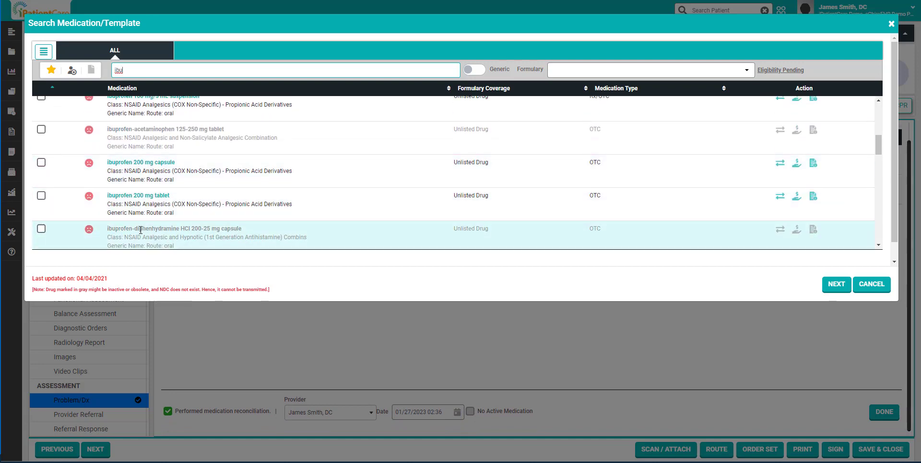
scroll(140, 230, "down", 3)
scroll(142, 226, "up", 10)
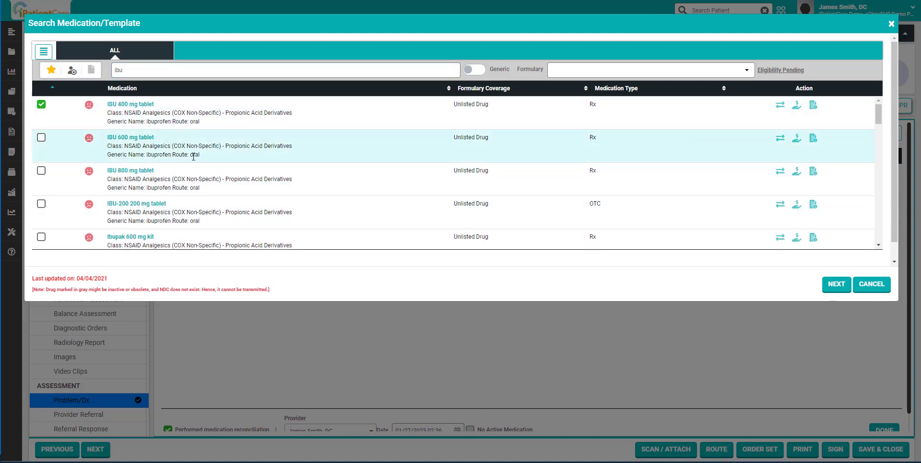
left_click(843, 287)
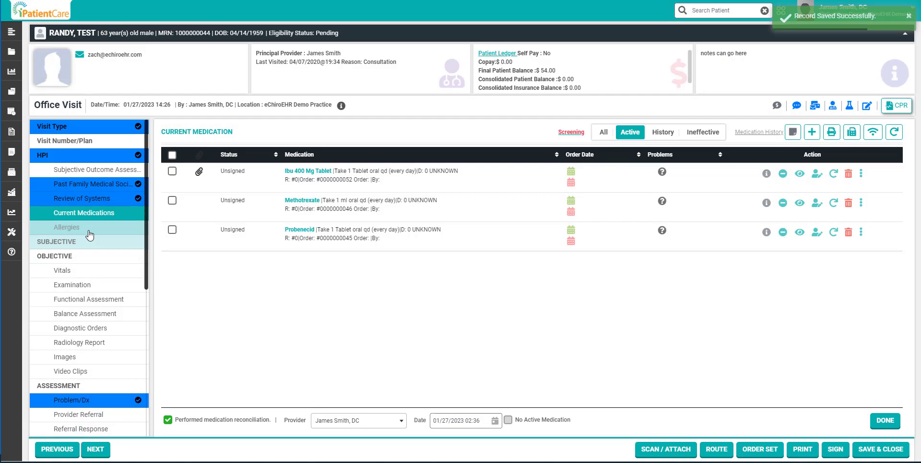
Step: In Allergies, set the type to Food and try searching for "ban", "wa" and "milk", clearing each search
left_click(90, 233)
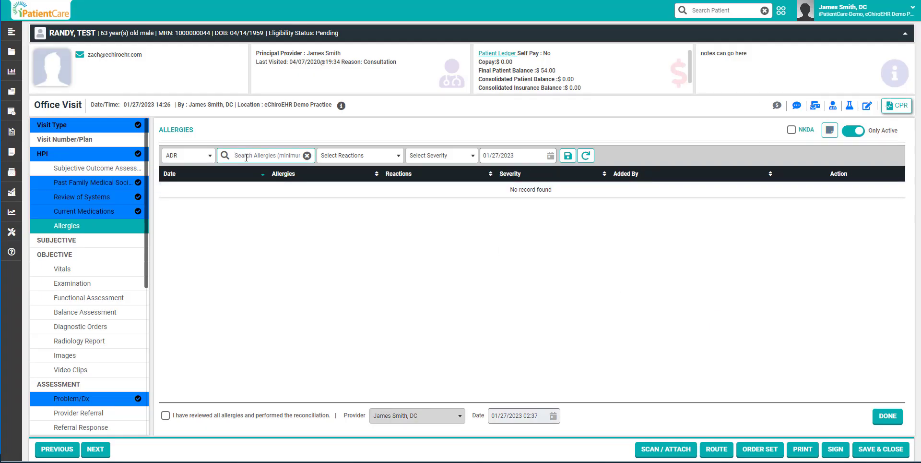
left_click(206, 159)
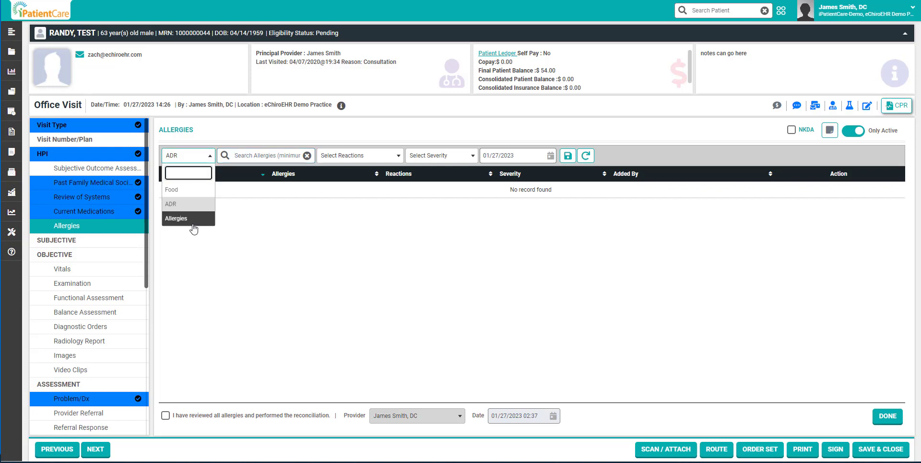
left_click(185, 192)
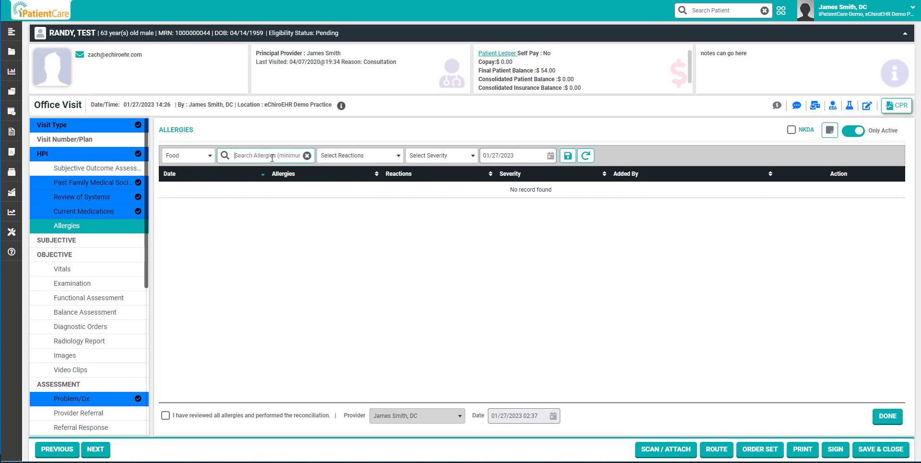
type("banana")
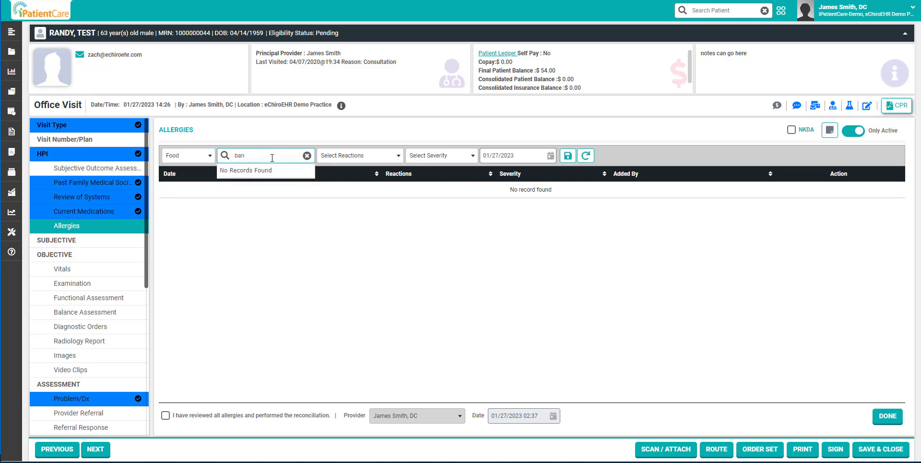
key("BackSpace")
key("BackSpace")
key("BackSpace")
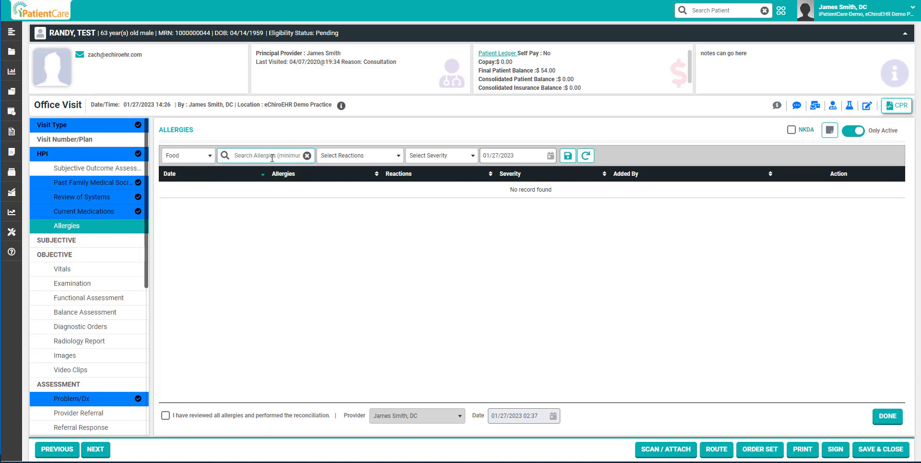
type("wa")
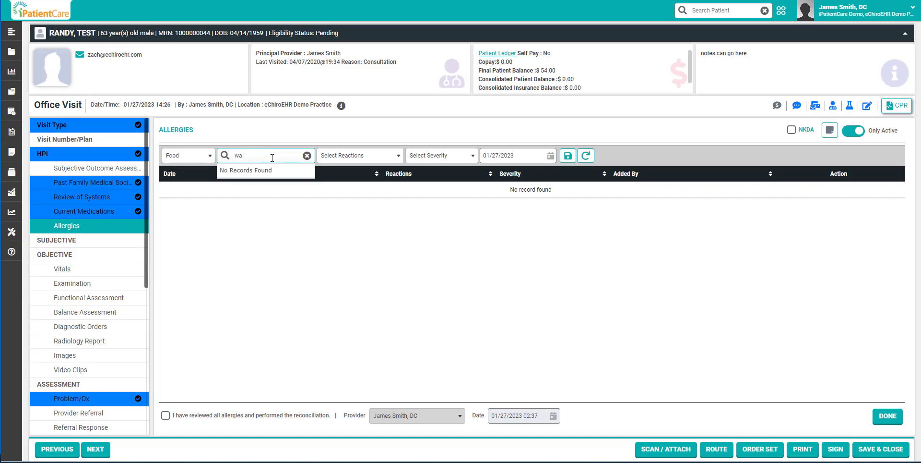
key("BackSpace")
key("BackSpace")
type("milk")
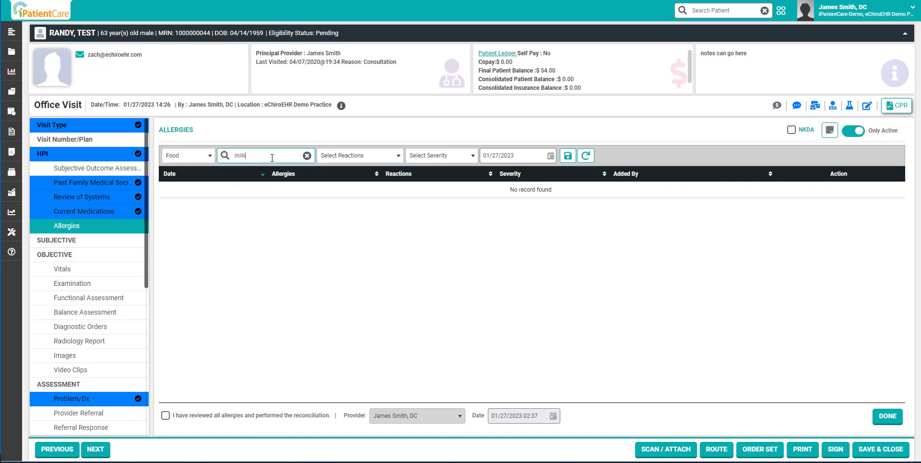
key("BackSpace")
key("BackSpace")
Step: Set the allergy reaction to Rash and the severity to Mild to moderate
left_click(351, 162)
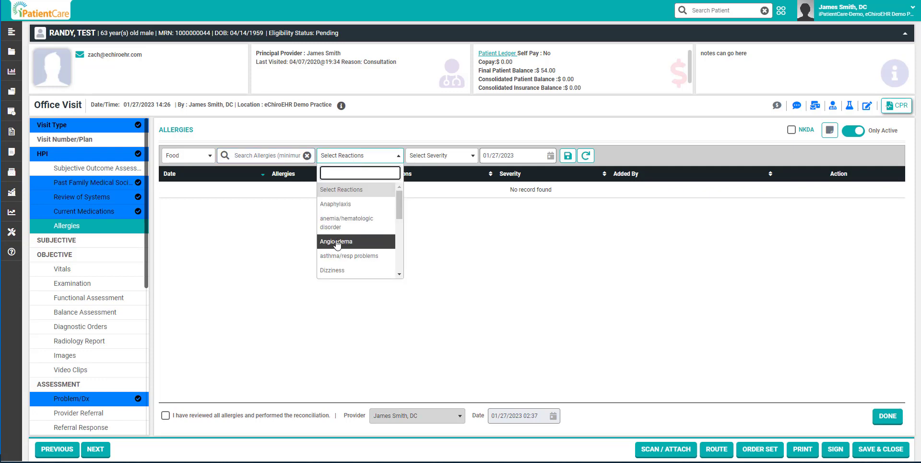
scroll(336, 259, "down", 3)
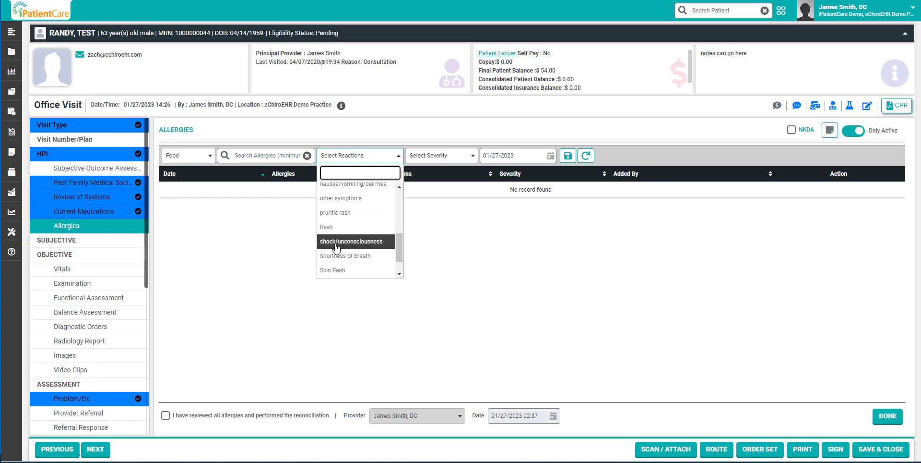
left_click(351, 229)
left_click(469, 157)
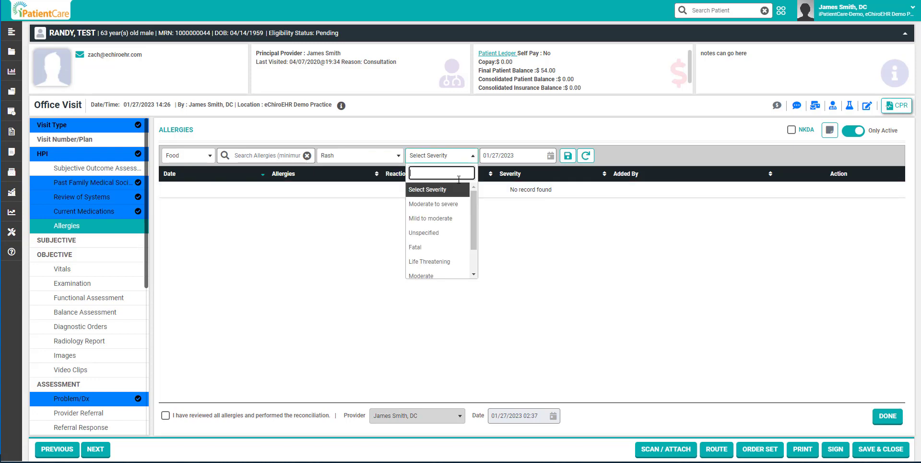
left_click(443, 219)
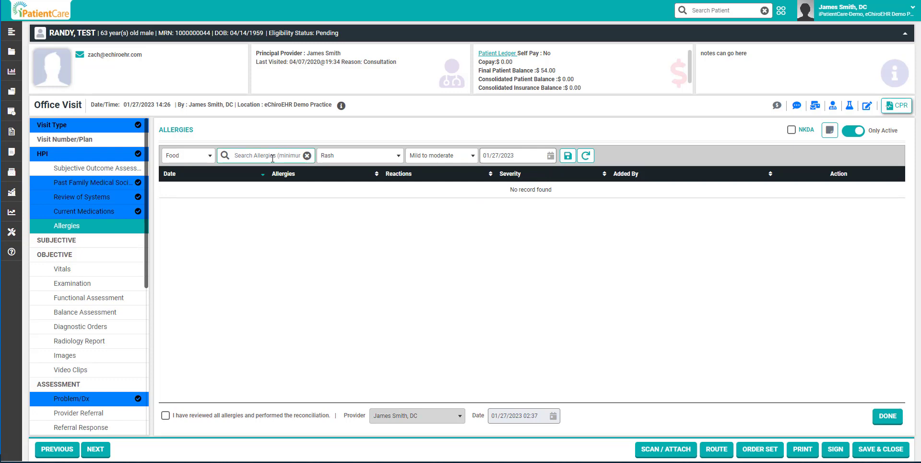
Step: Try searching the food allergies for "glute" and "bread"
type("glute")
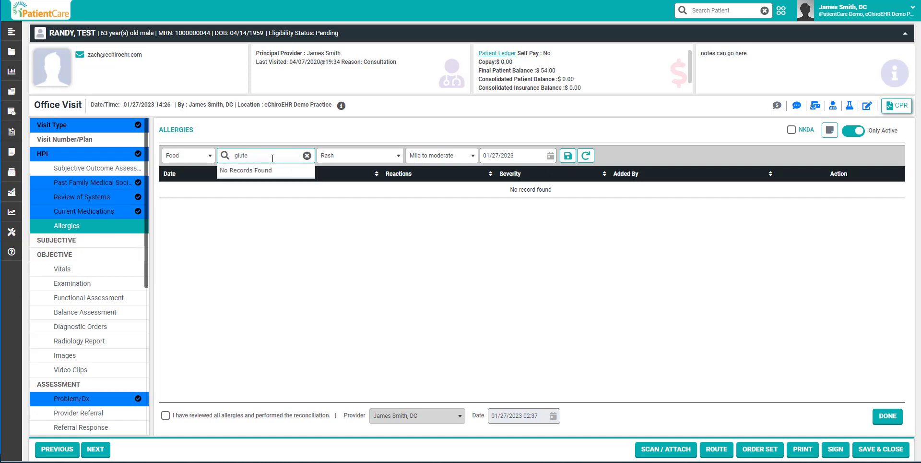
key("BackSpace")
type("bread")
Step: Change the allergy type to Allergies and clear the allergy search text
left_click(210, 156)
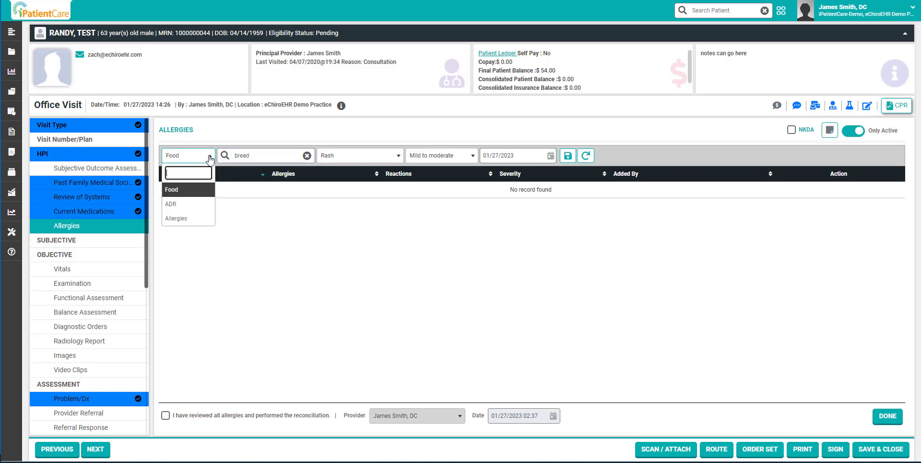
left_click(186, 218)
left_click_drag(277, 154, 224, 159)
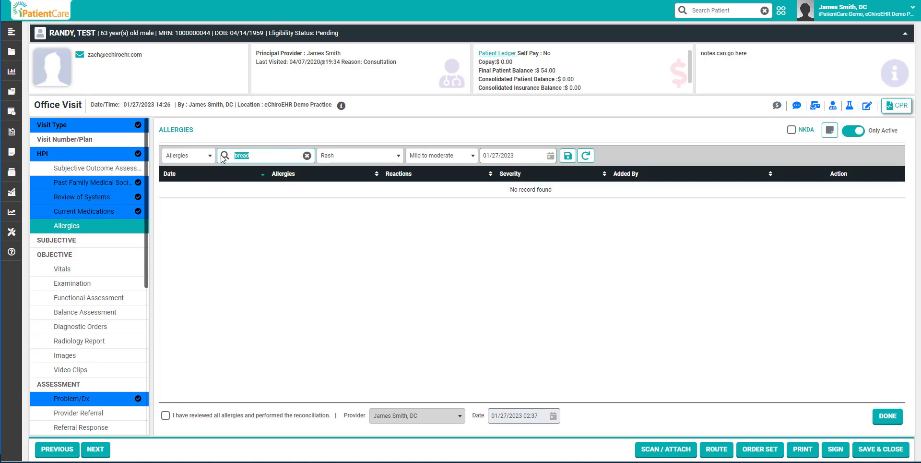
left_click(224, 155)
left_click(307, 155)
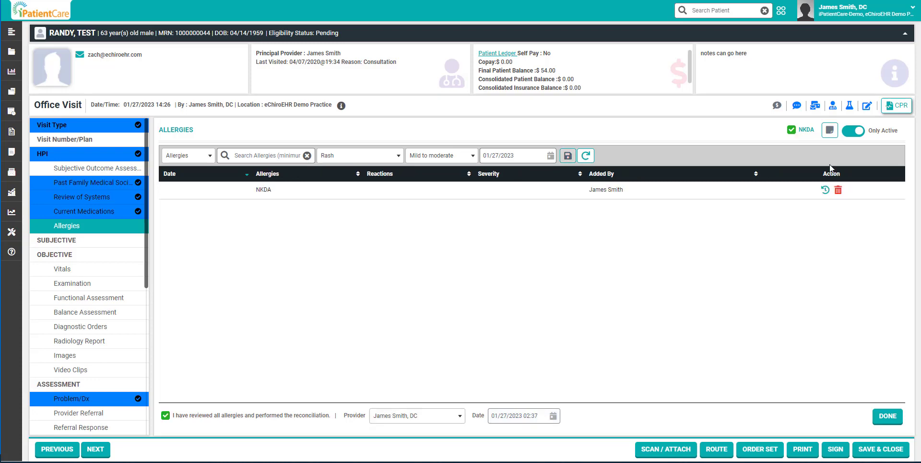
Step: Remove the NKDA record from the allergy list as an Erroneous Entry
left_click(838, 189)
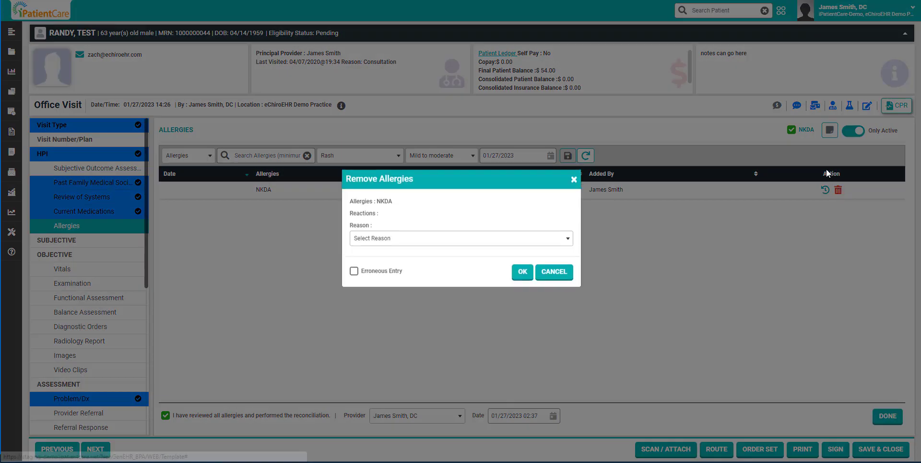
left_click(523, 274)
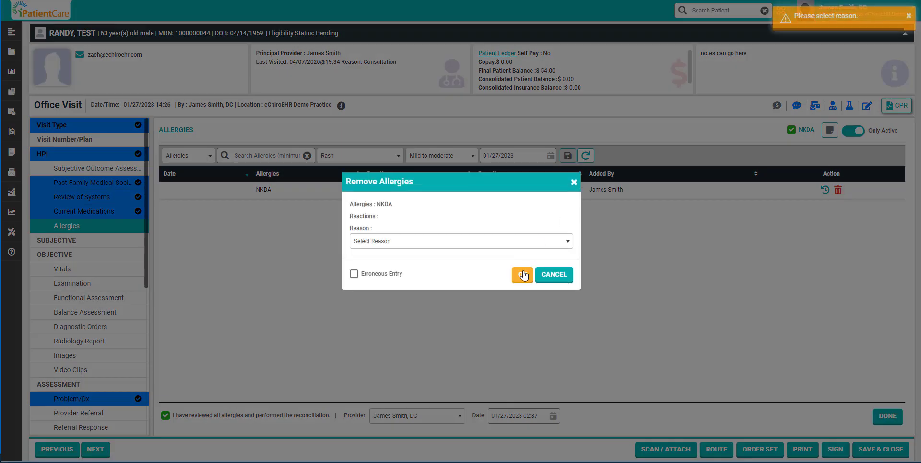
left_click(569, 241)
left_click(557, 223)
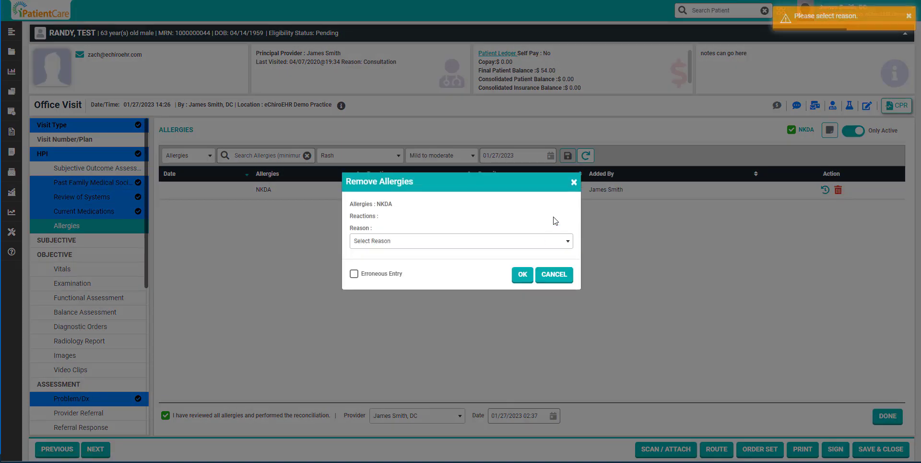
left_click(353, 273)
left_click(522, 274)
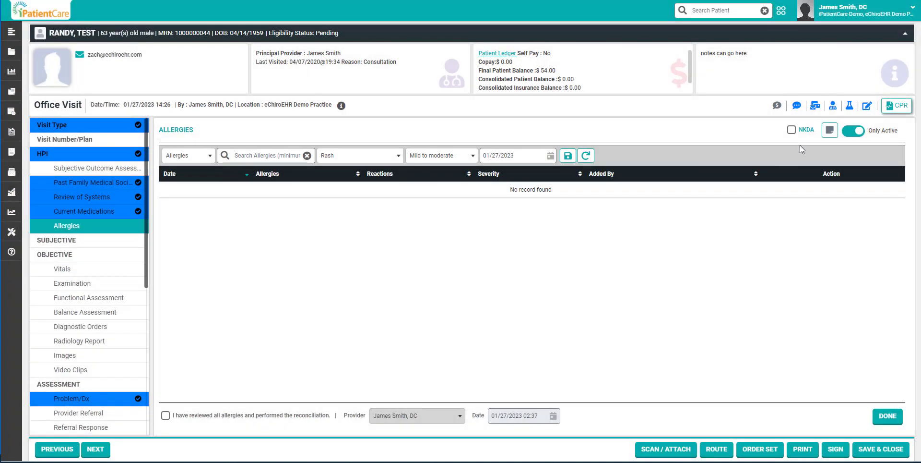
Step: View the free-text note area of the Allergies section and close it again
left_click(831, 137)
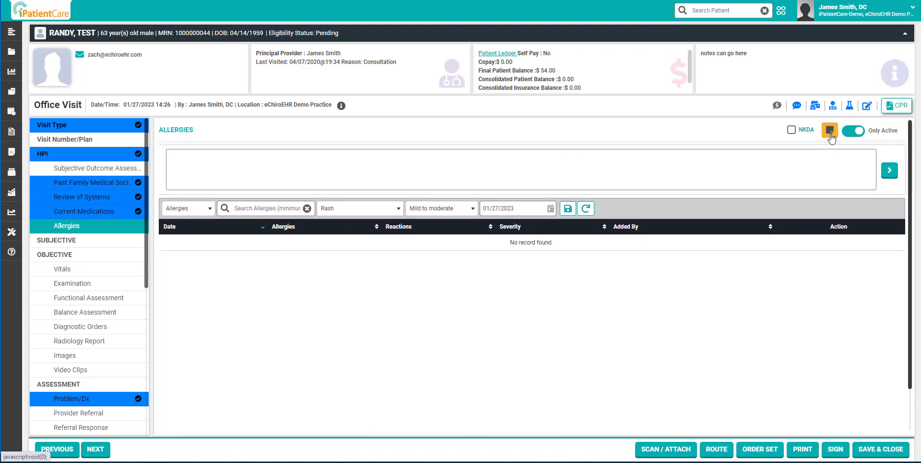
left_click(831, 137)
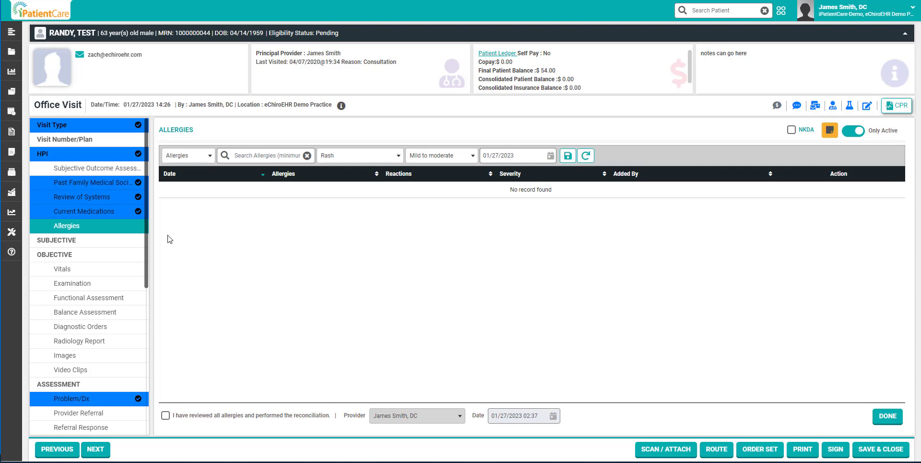
Step: In the Subjective section, add a Negative COVID Screen under COVID-19 SCREENING
left_click(62, 244)
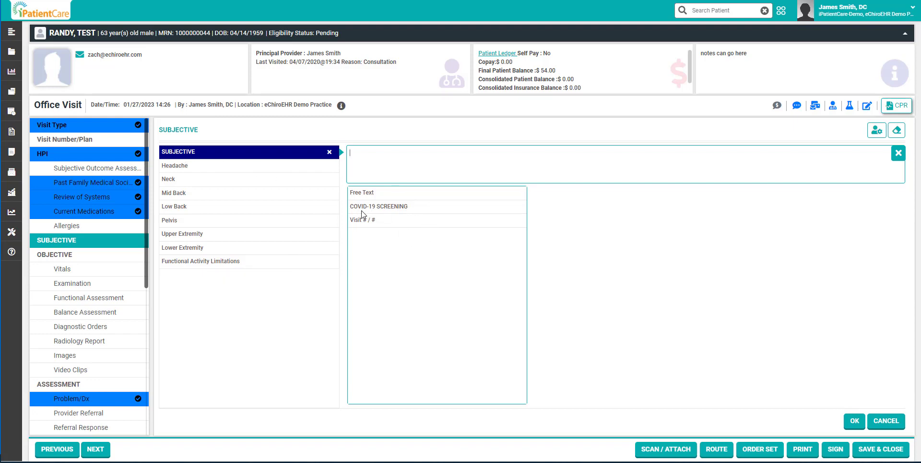
left_click(400, 212)
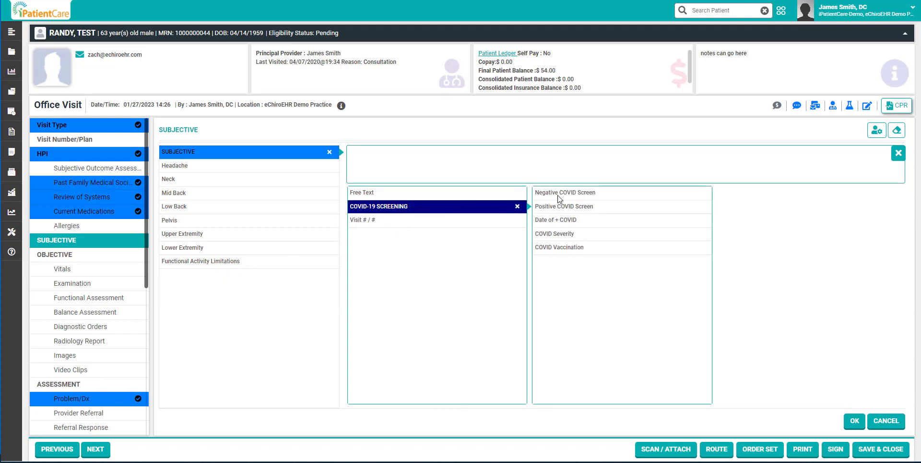
left_click(558, 194)
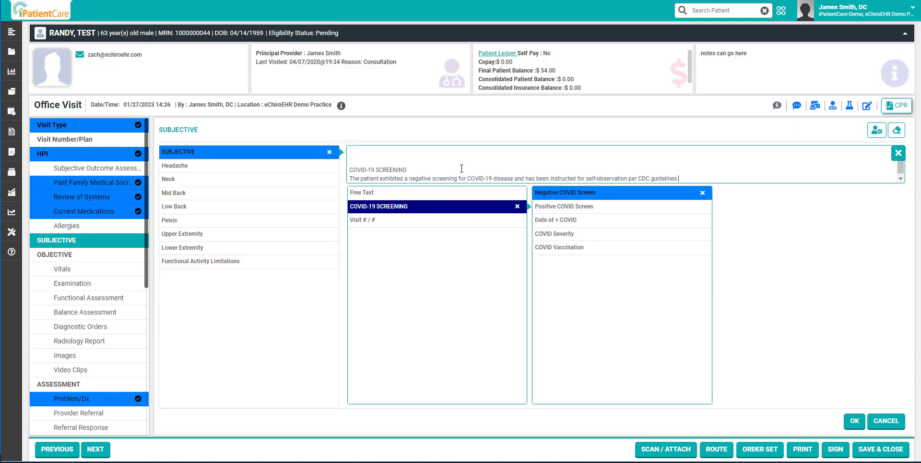
Step: Record today's visit as # 2 out of 10 total visits of the treatment plan under Visit # / #
left_click(375, 221)
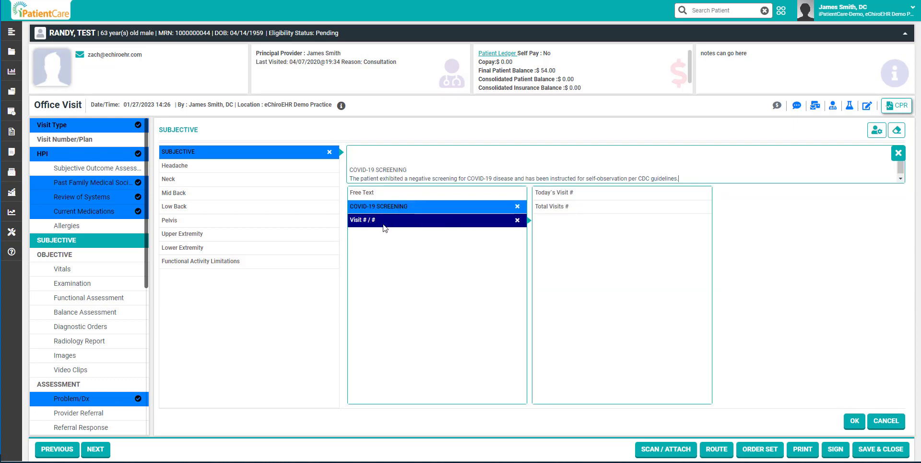
left_click(550, 194)
left_click(450, 113)
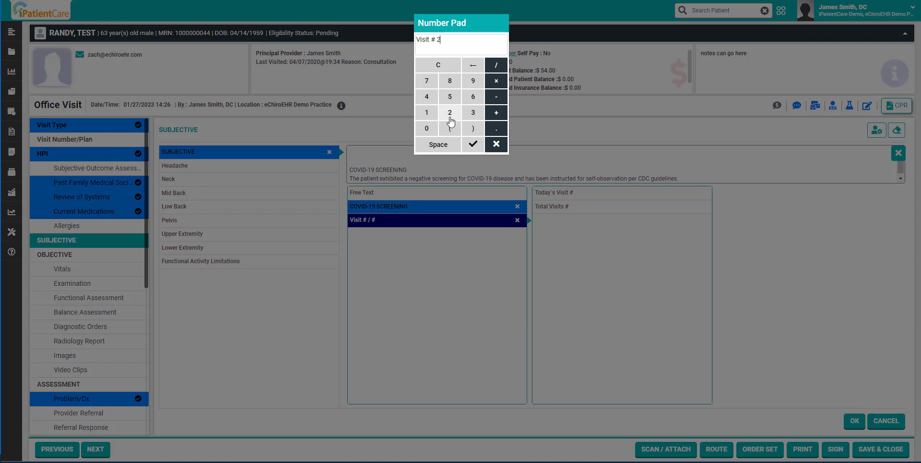
left_click(473, 144)
left_click(564, 205)
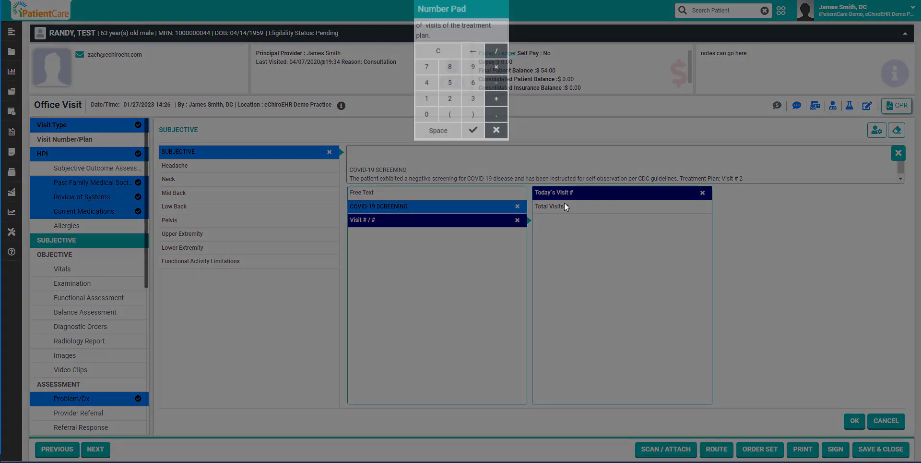
left_click(427, 112)
left_click(426, 129)
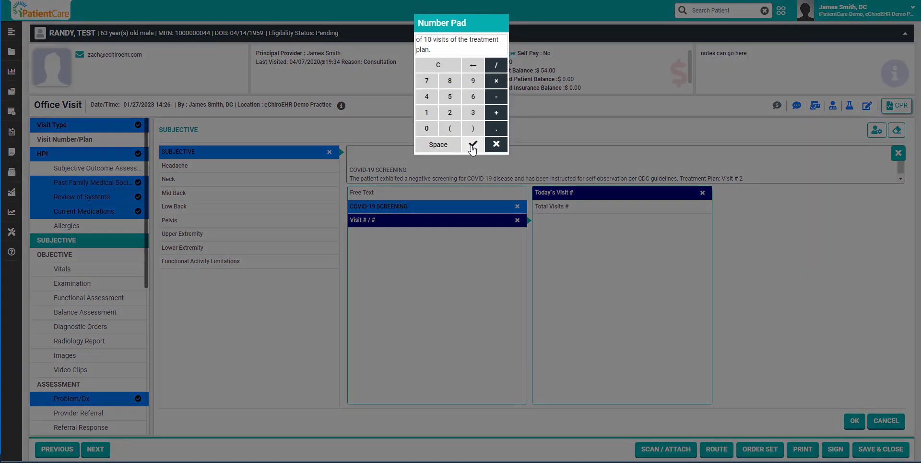
left_click(472, 145)
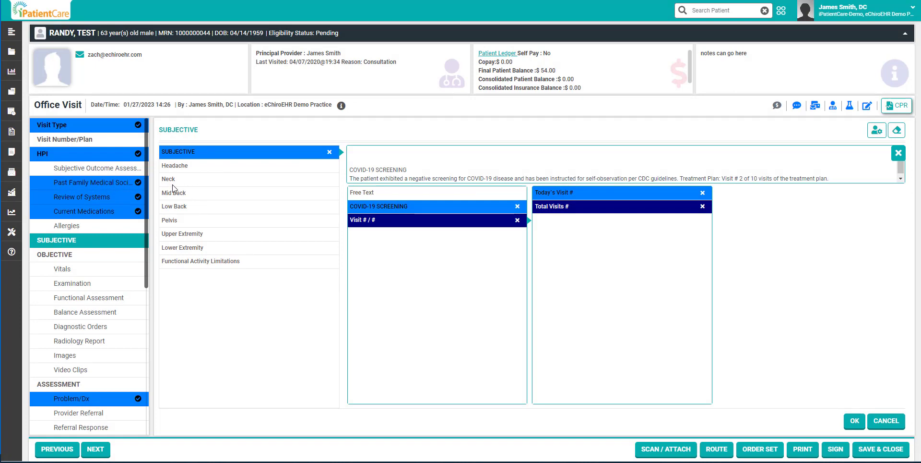
Step: Add a neck complaint for the right side neck, radiating to the right arm as far as the right elbow
left_click(173, 181)
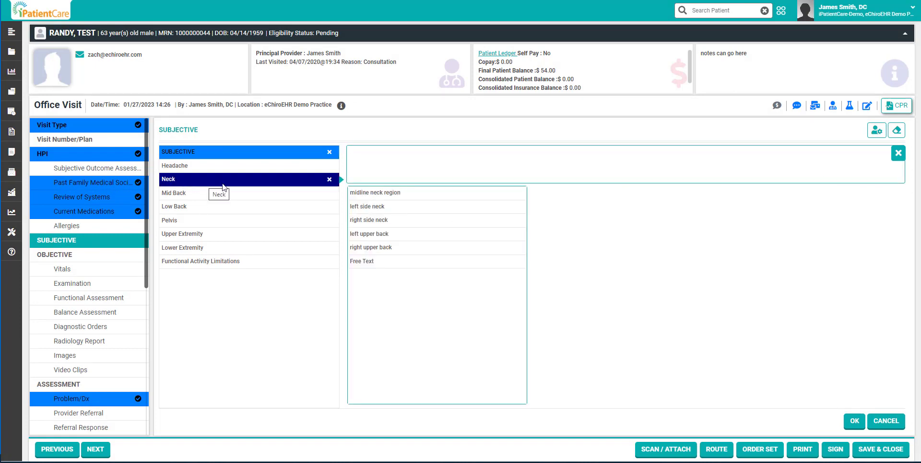
left_click(382, 221)
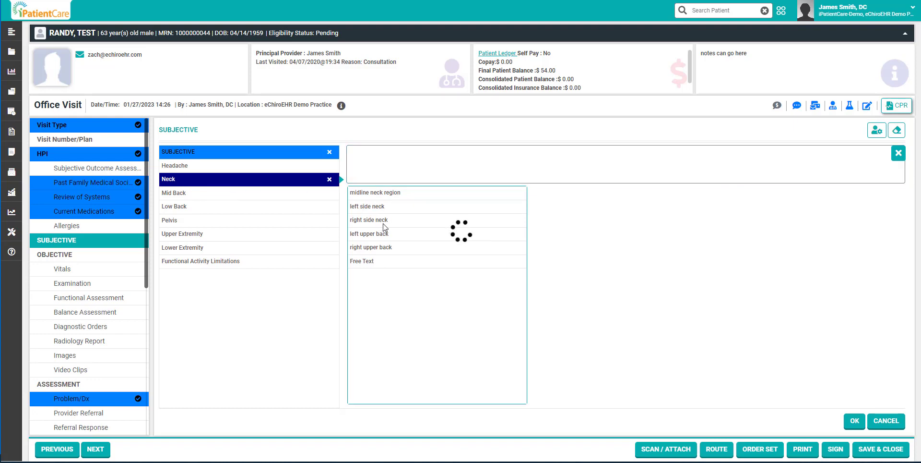
left_click(577, 210)
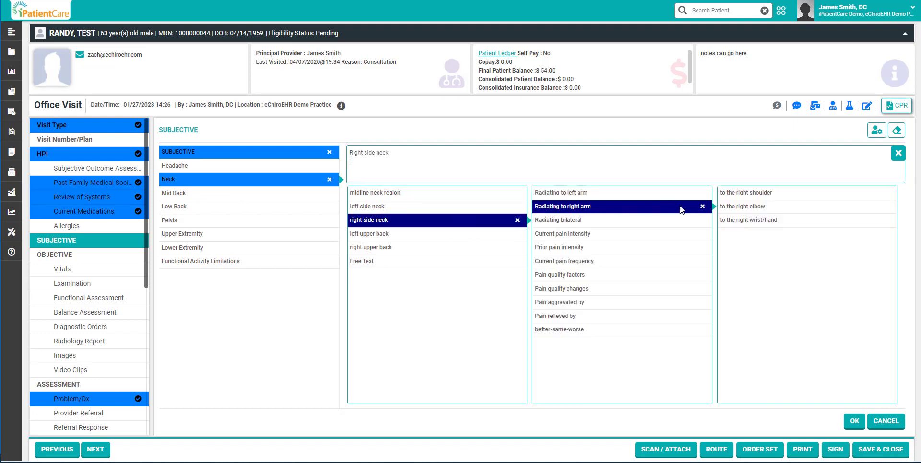
left_click(744, 207)
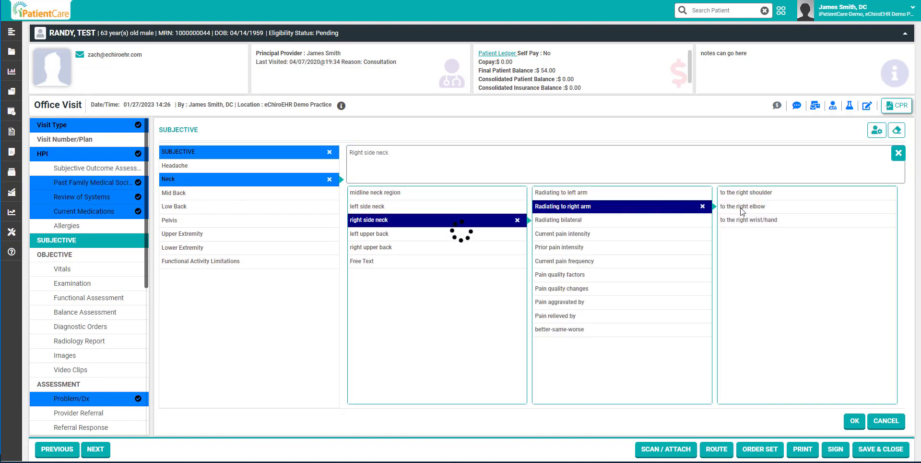
Step: Set the right side neck's current pain intensity to 7 and its current pain frequency to constant
left_click(575, 236)
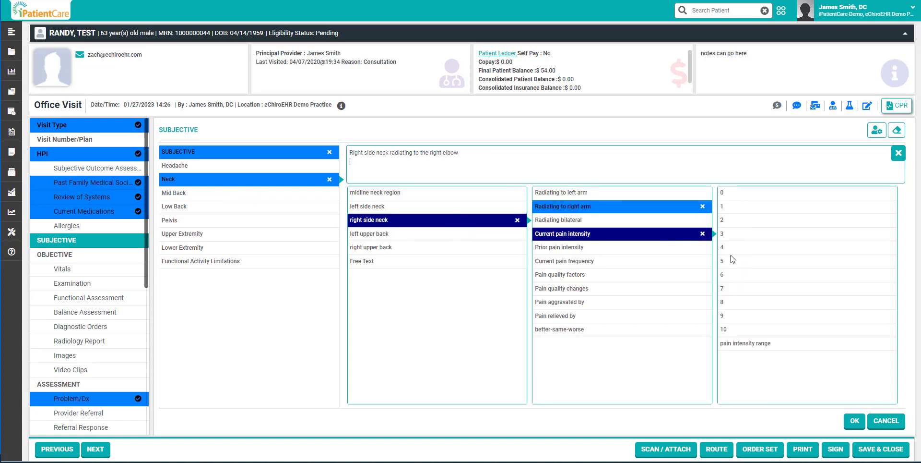
left_click(728, 289)
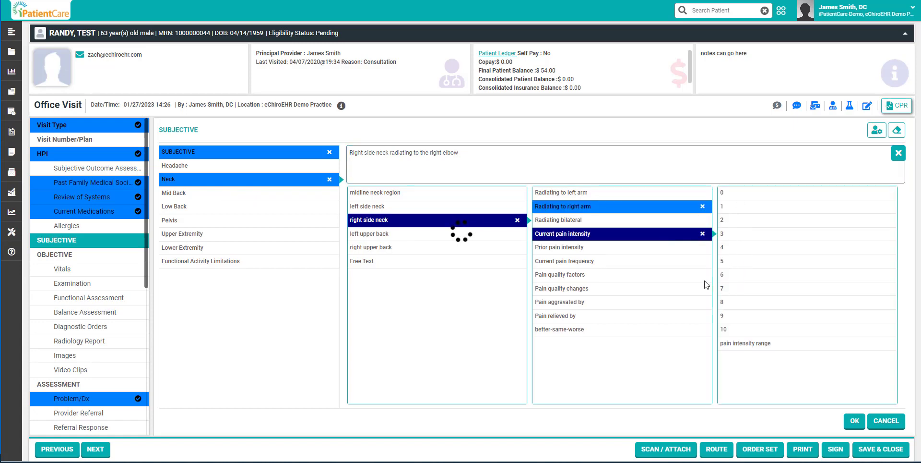
left_click(571, 262)
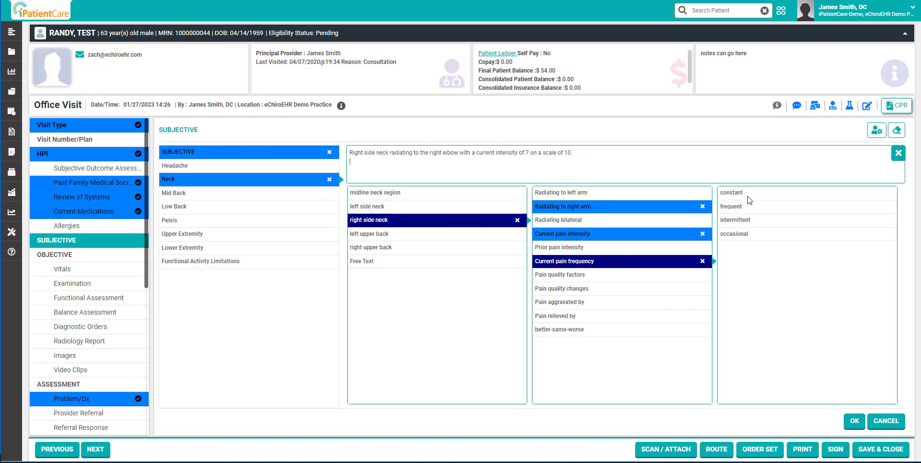
left_click(721, 221)
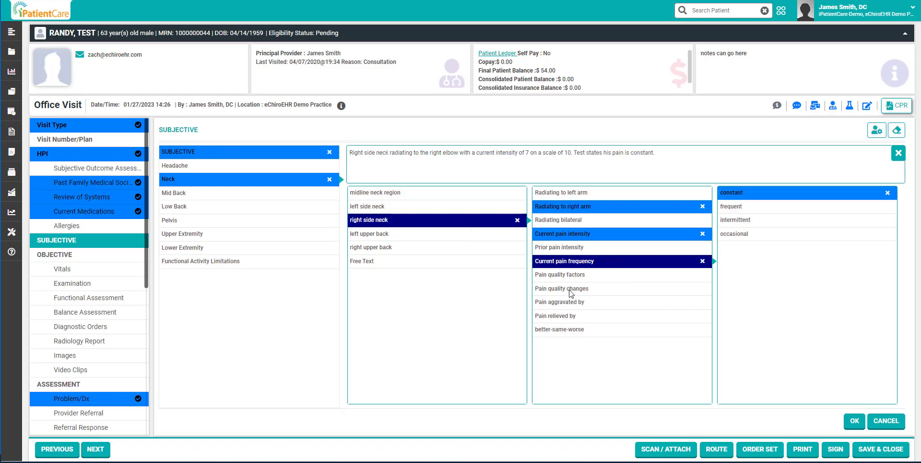
Step: Describe the right side neck pain quality as aching, burning, dull, radiating and sharp
left_click(573, 275)
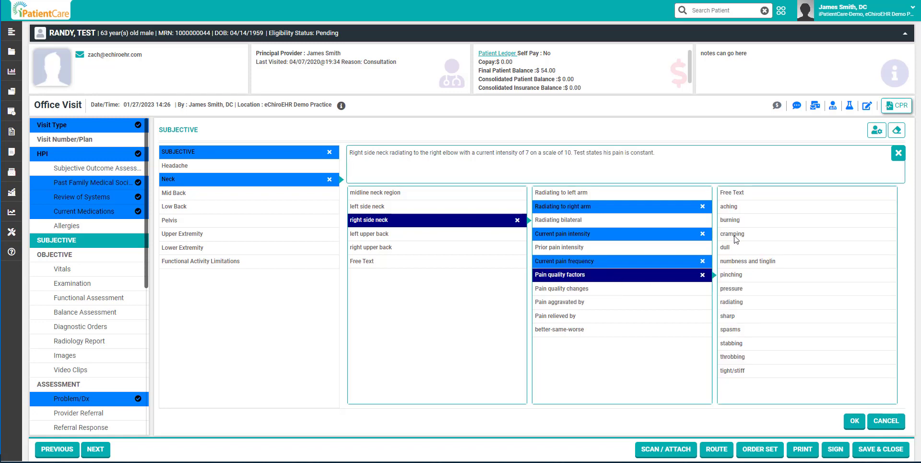
left_click(743, 207)
left_click(744, 222)
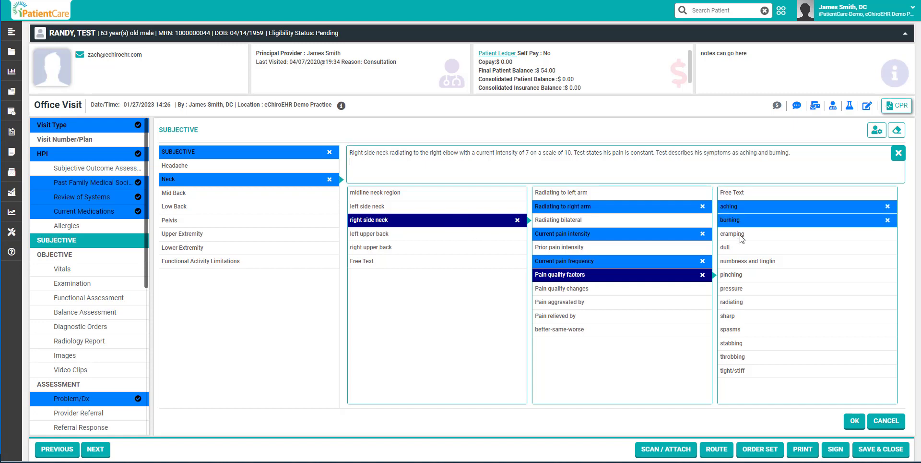
left_click(739, 251)
left_click(740, 318)
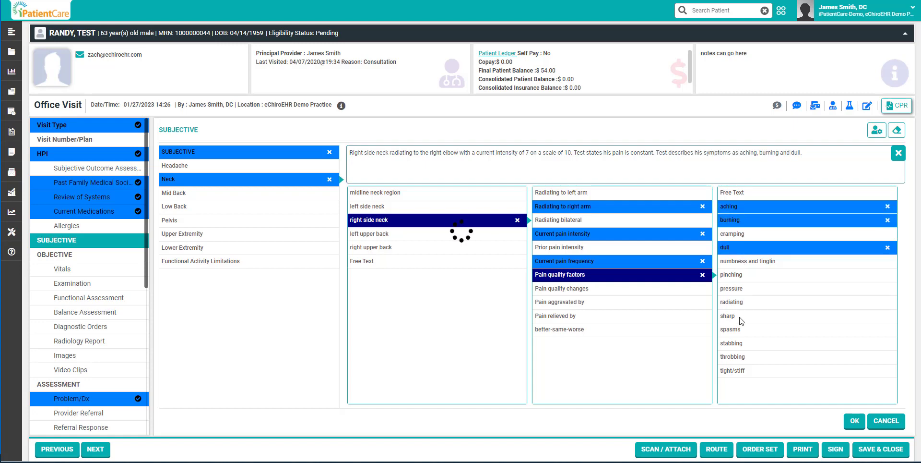
left_click(733, 301)
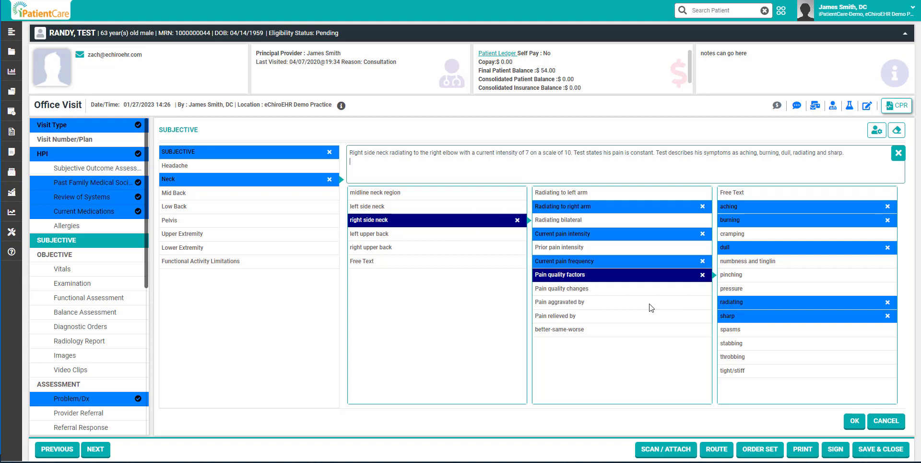
Step: Record breathing, carrying and coughing as factors that aggravate the right side neck pain
left_click(588, 305)
left_click(743, 250)
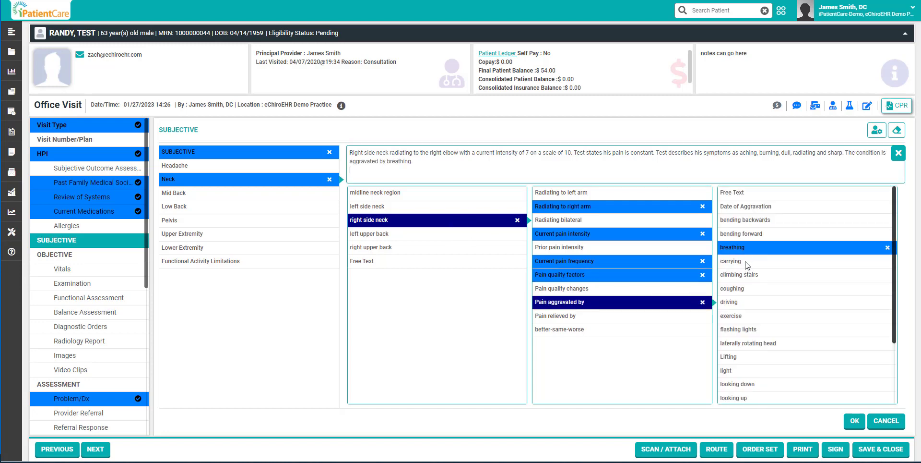
left_click(747, 262)
left_click(746, 290)
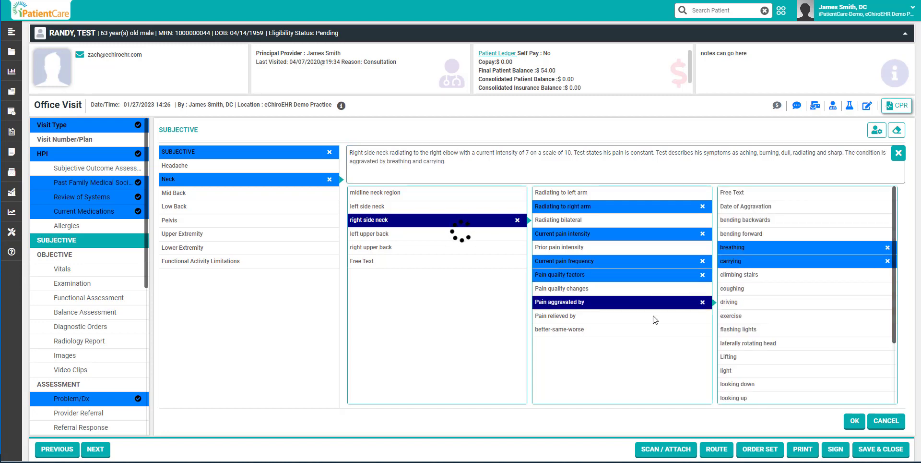
Step: Record that the right side neck pain is relieved by ice and that its symptoms are getting worse
left_click(601, 317)
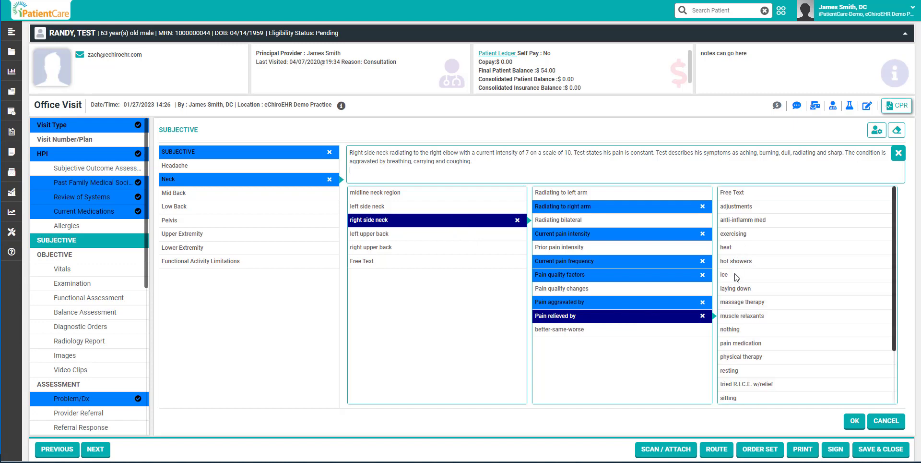
left_click(735, 275)
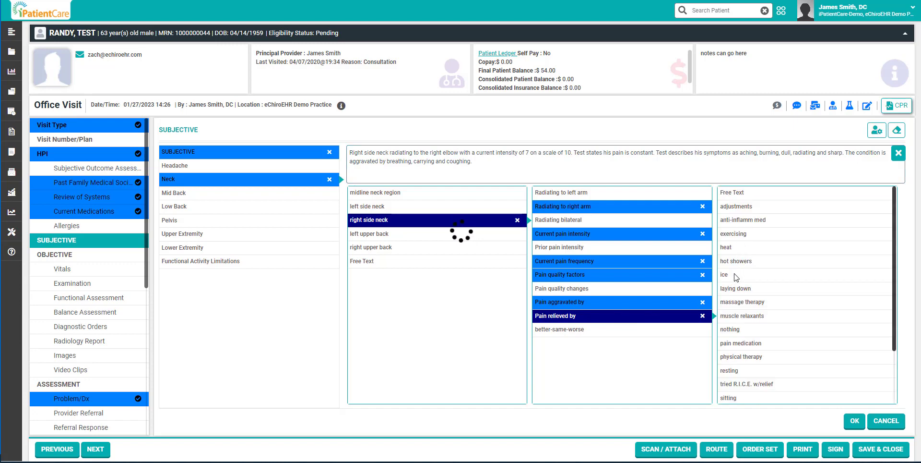
left_click(571, 330)
left_click(737, 220)
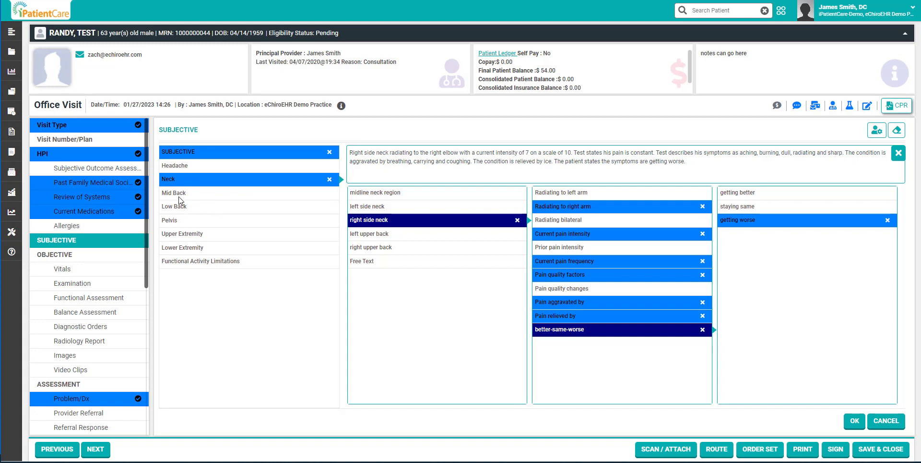
Step: Add a right low back complaint with a current pain intensity of 3 and an intermittent pain frequency
left_click(184, 208)
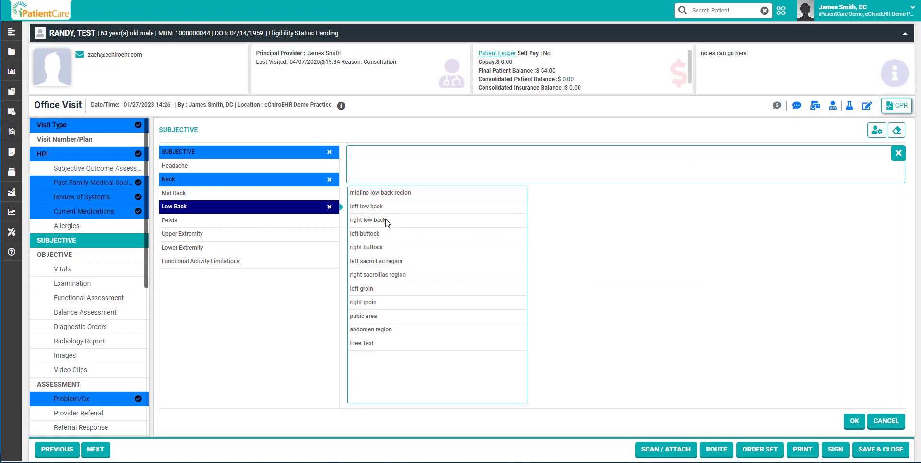
left_click(387, 220)
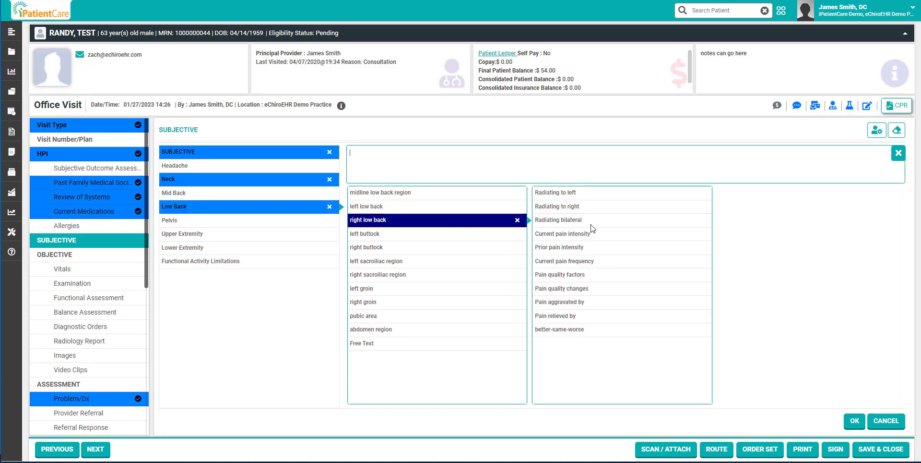
left_click(592, 235)
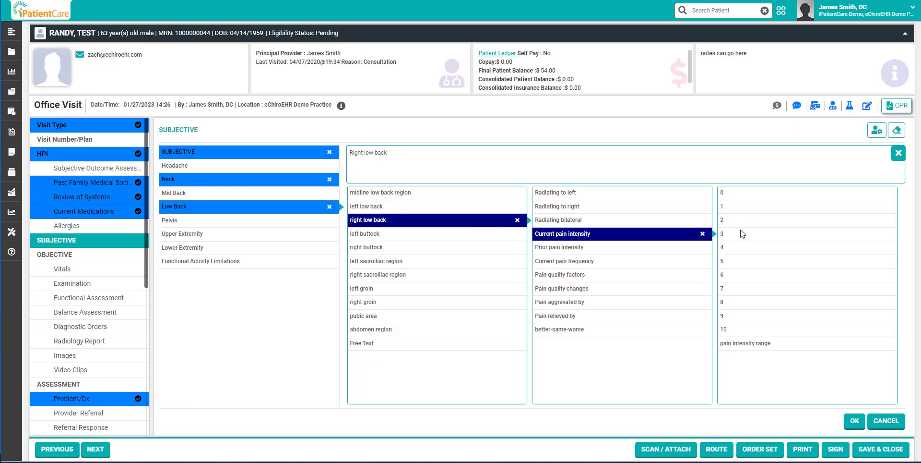
left_click(739, 235)
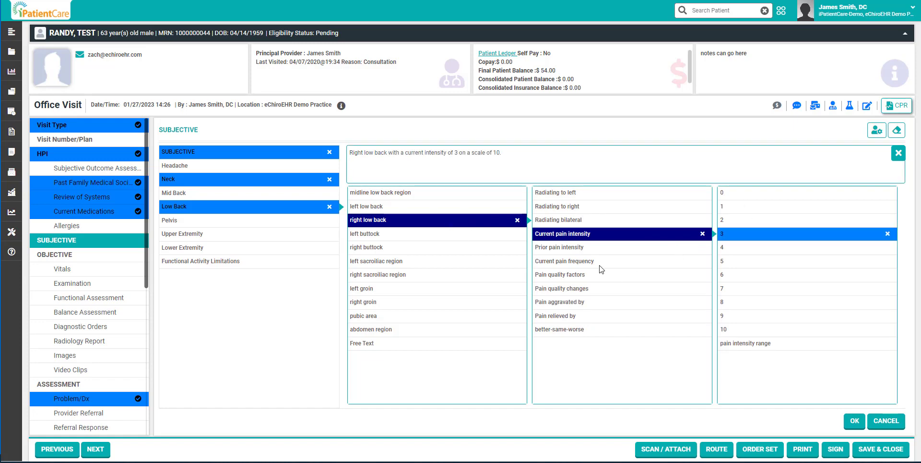
left_click(599, 264)
left_click(738, 220)
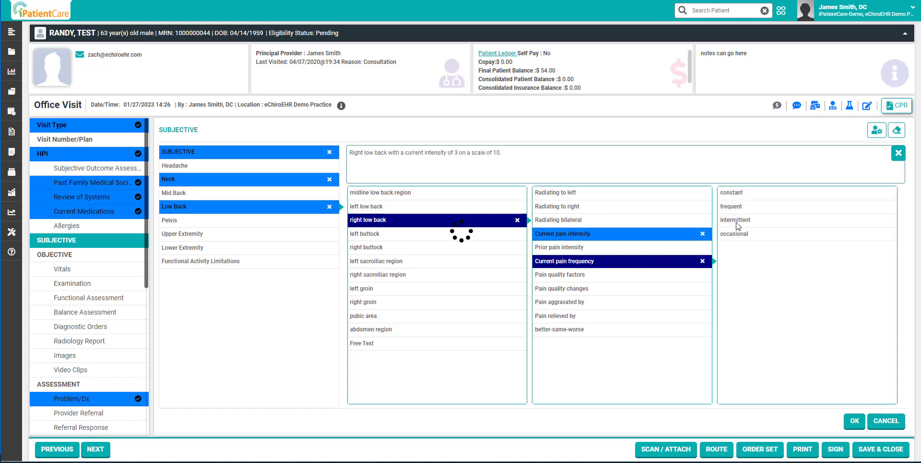
Step: Describe the right low back pain quality as dull, aggravated by bending forward and lifting
left_click(596, 280)
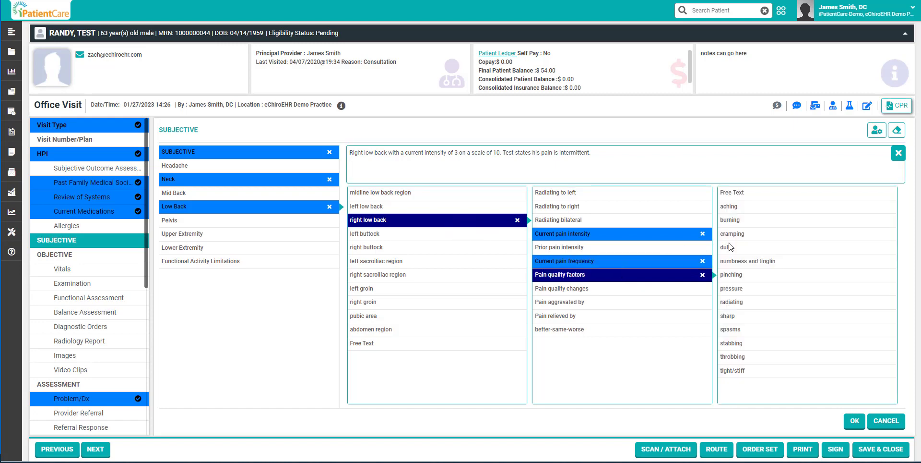
left_click(729, 249)
left_click(605, 304)
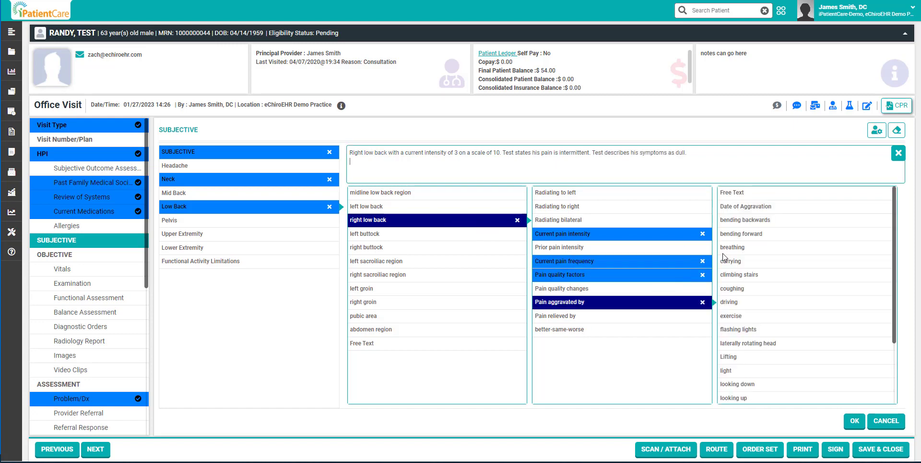
left_click(752, 237)
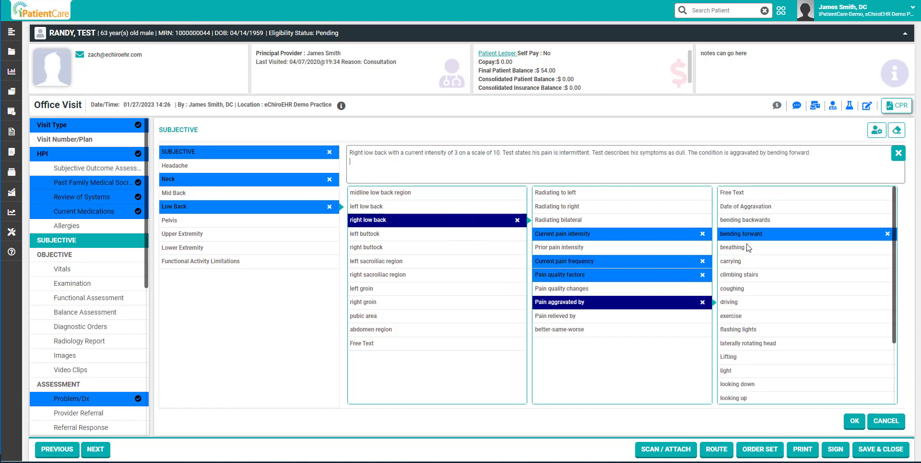
scroll(748, 333, "down", 1)
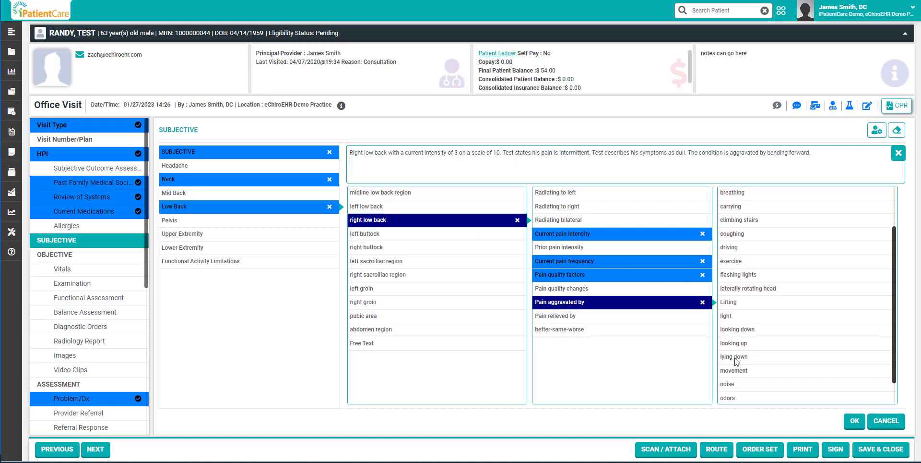
left_click(728, 302)
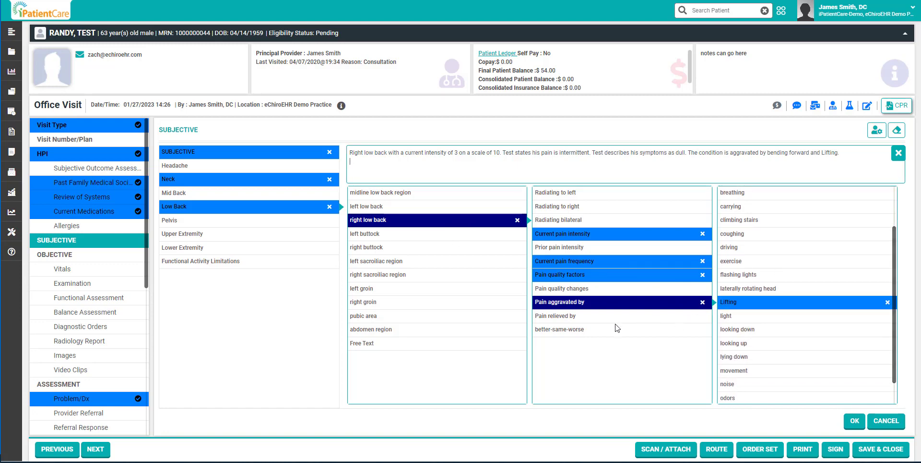
Step: Record that the right low back pain is relieved by heat and that its symptoms are staying the same
left_click(598, 318)
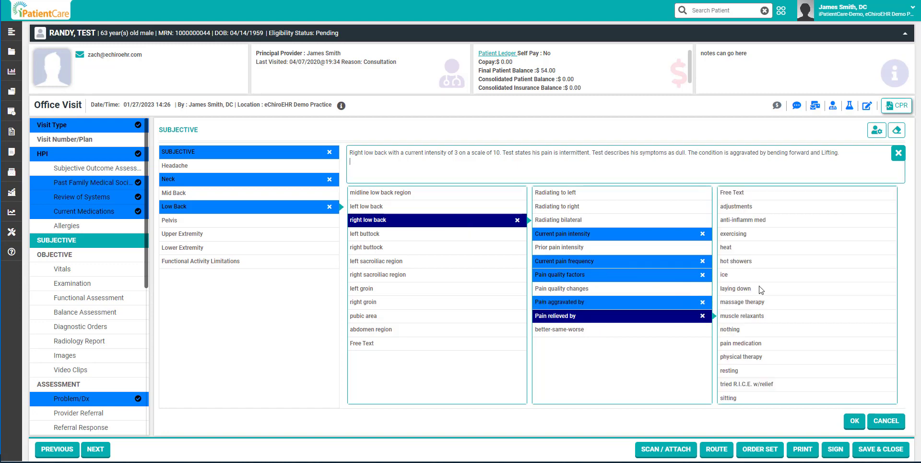
left_click(735, 251)
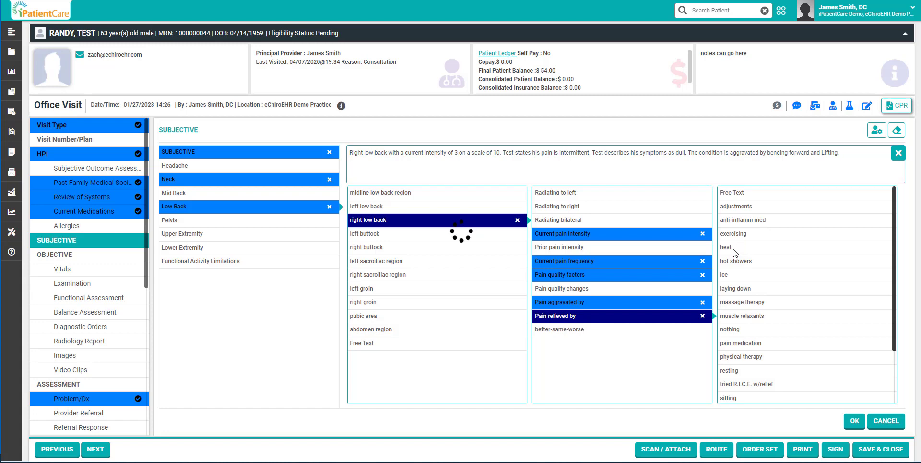
left_click(559, 330)
left_click(747, 207)
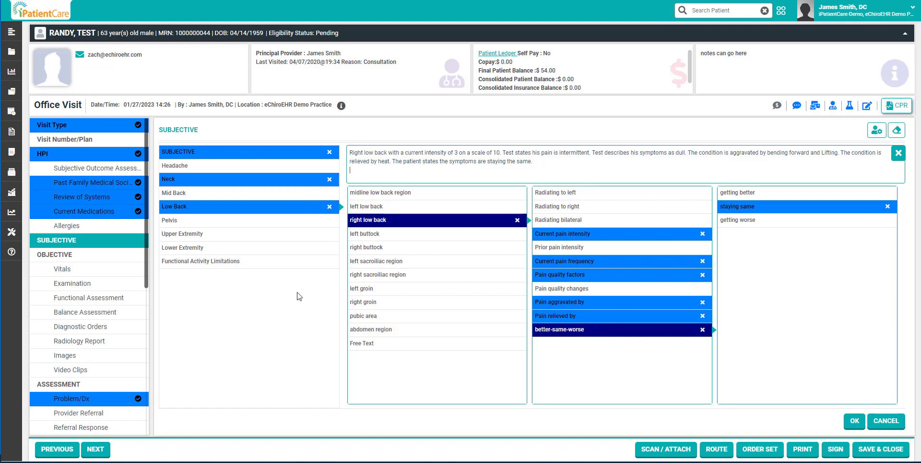
Step: Add a first functional activity limitation with Sitting as the affected activity
left_click(222, 263)
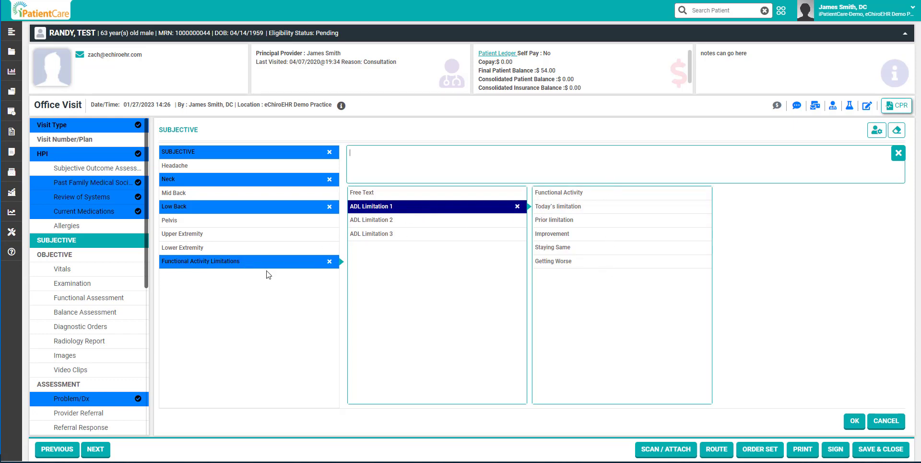
left_click(564, 195)
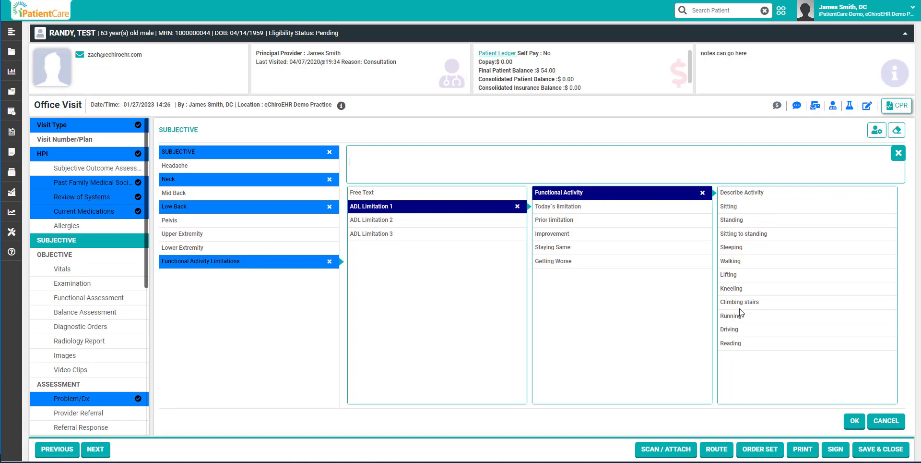
left_click(741, 209)
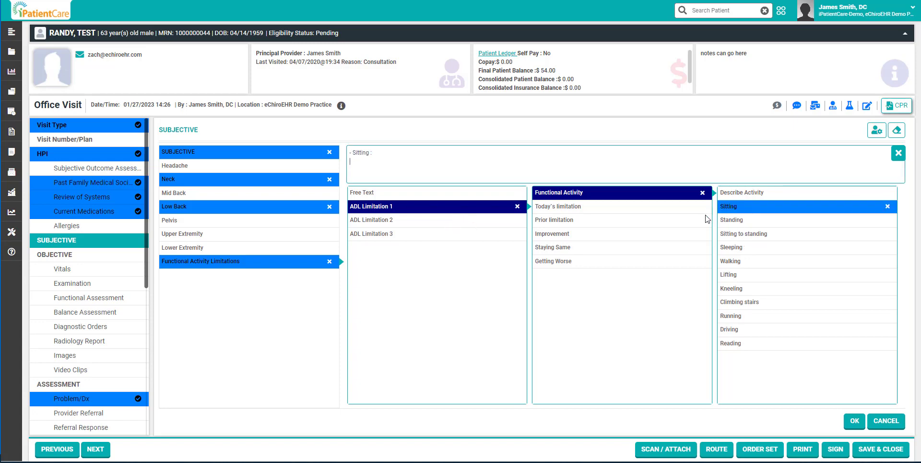
Step: Record today's sitting limitation as 10 minutes and mark it as getting worse
left_click(586, 208)
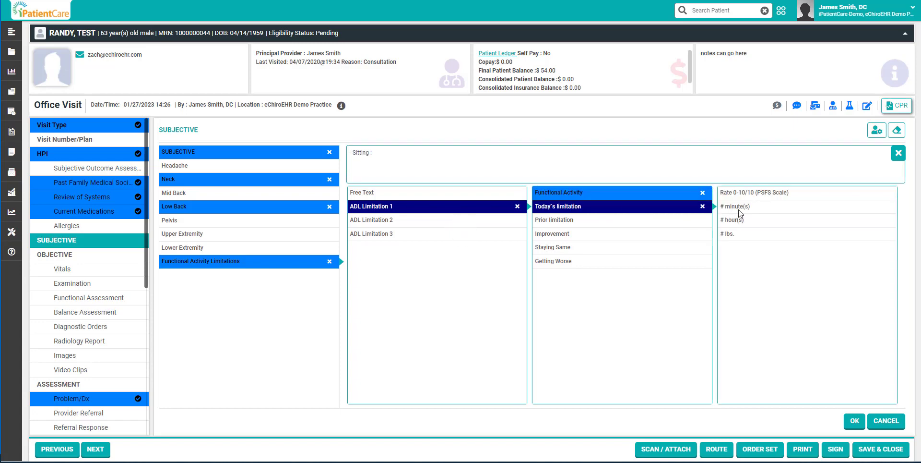
left_click(738, 209)
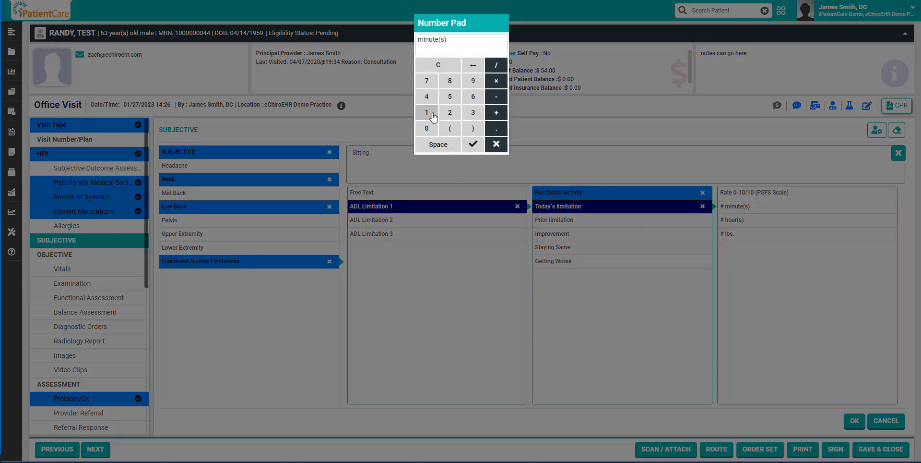
left_click(427, 112)
left_click(427, 128)
left_click(474, 144)
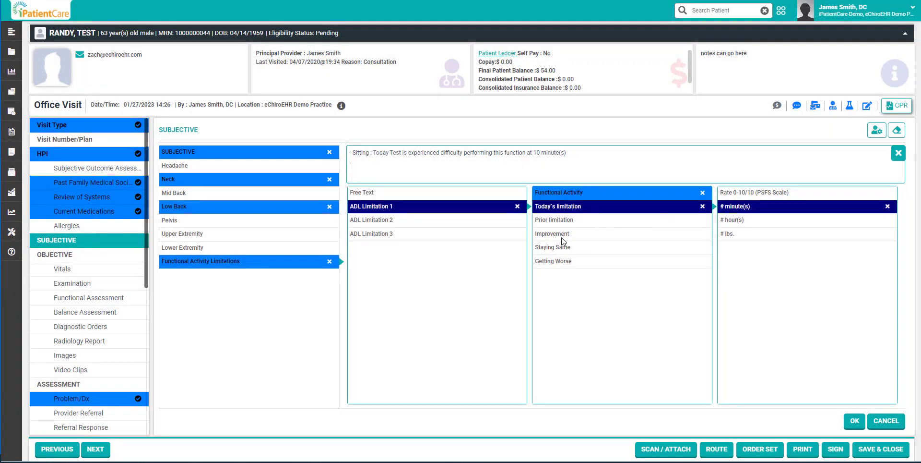
left_click(563, 262)
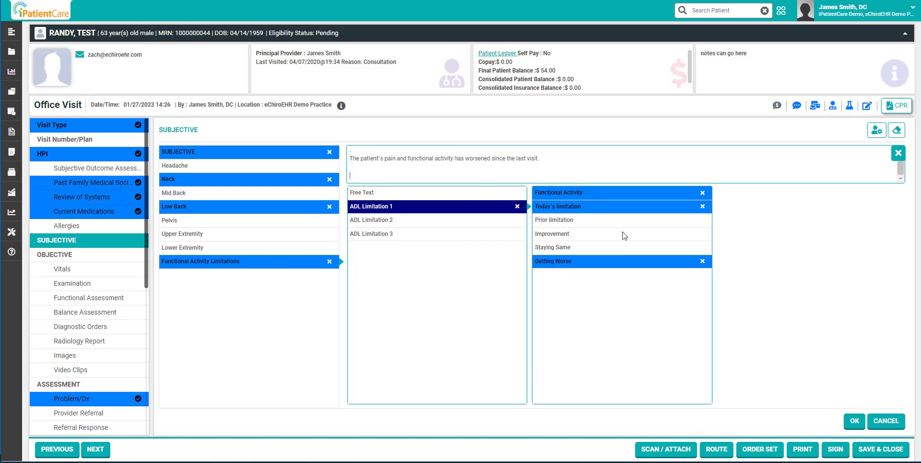
Step: Add ADL Limitation 2 for Lifting with today's limitation at 10 lbs
left_click(369, 222)
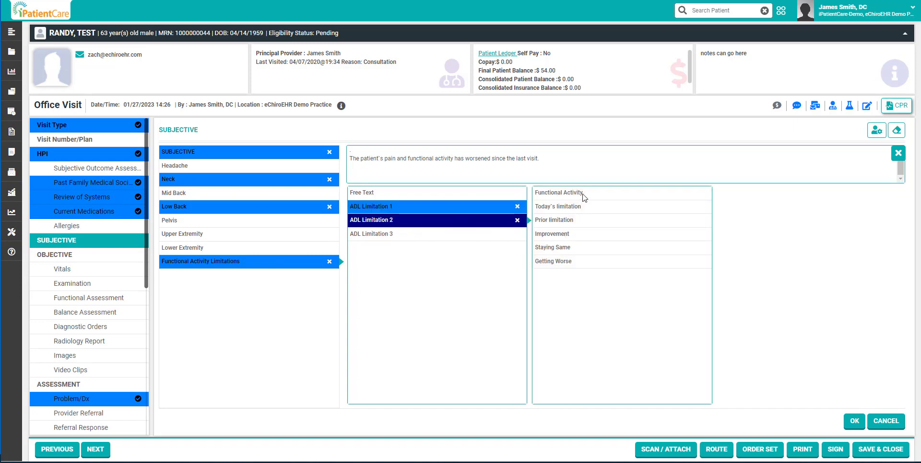
left_click(583, 194)
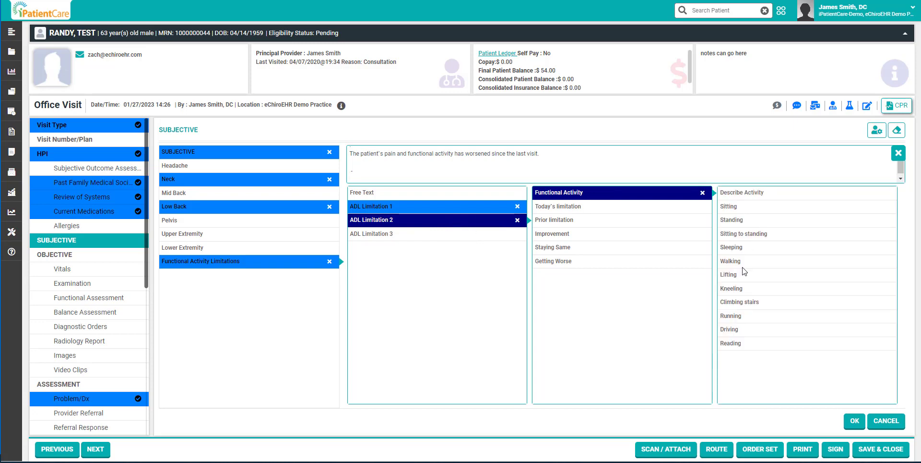
left_click(741, 276)
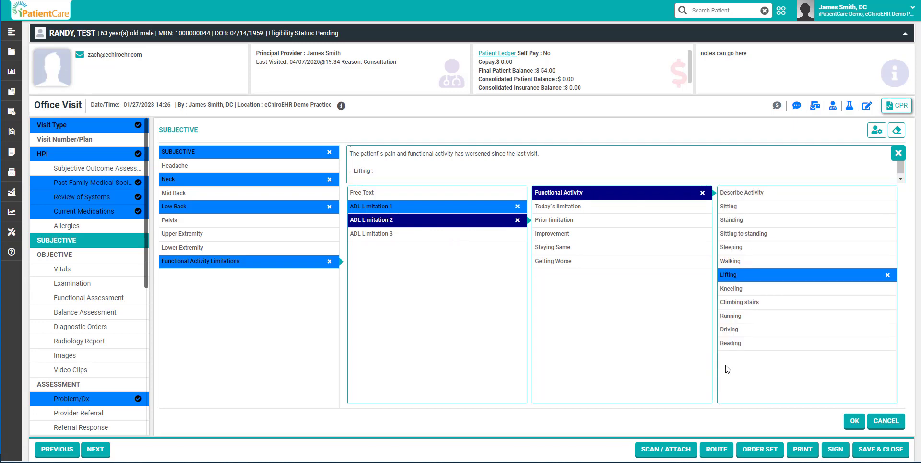
left_click(578, 211)
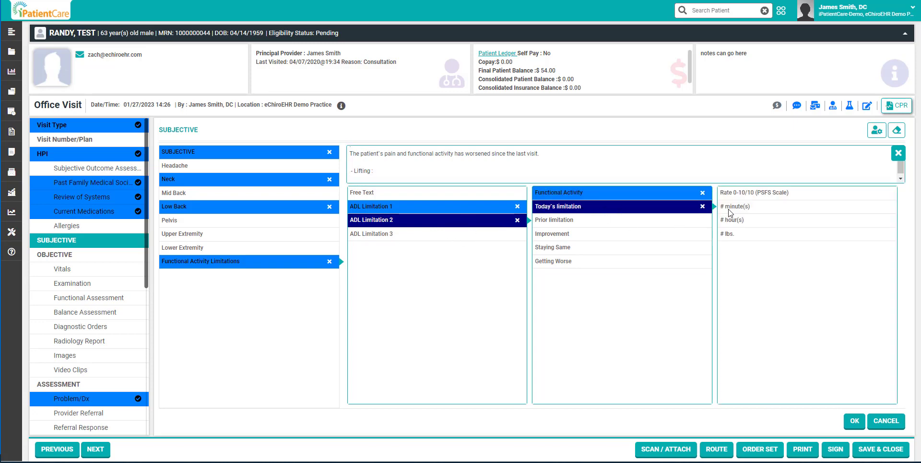
left_click(739, 236)
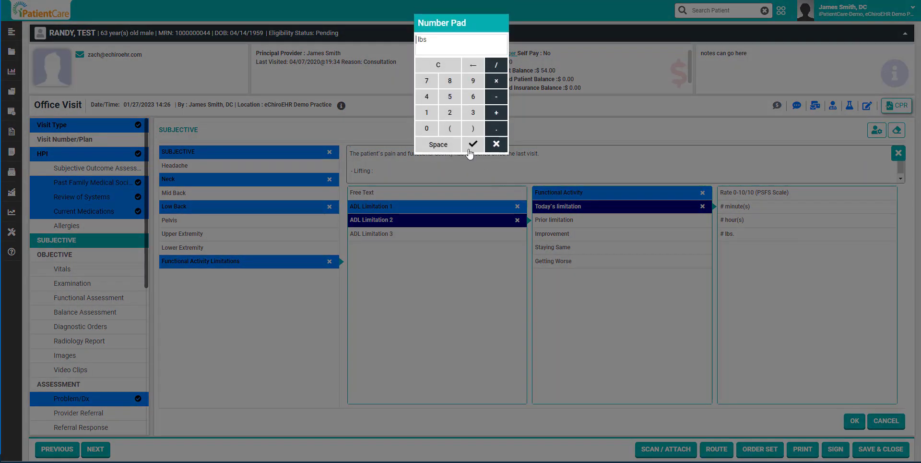
left_click(426, 113)
left_click(429, 129)
left_click(473, 144)
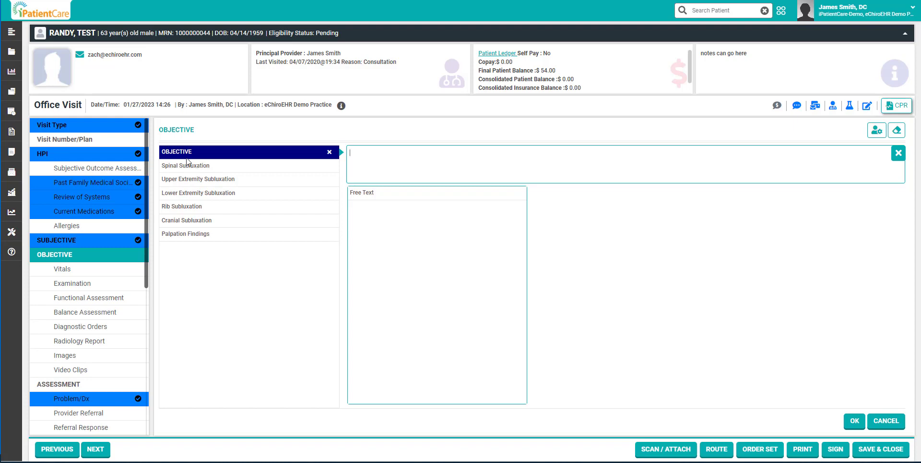
Step: Examine the objective findings available for spinal subluxation at the cervical levels, left posterior rib subluxation and cranial subluxation
left_click(203, 168)
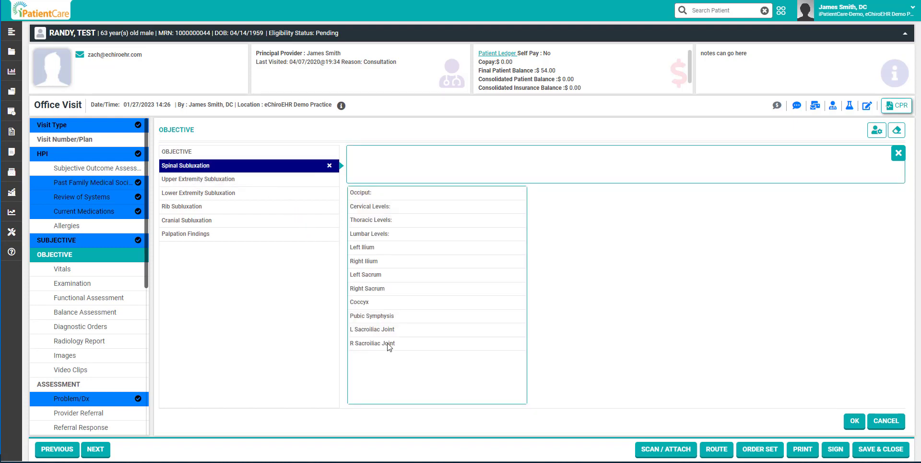
left_click(390, 208)
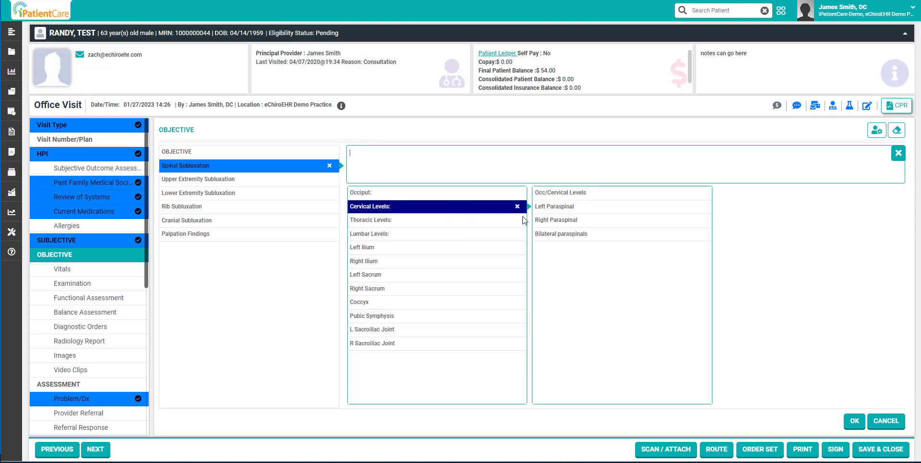
left_click(578, 196)
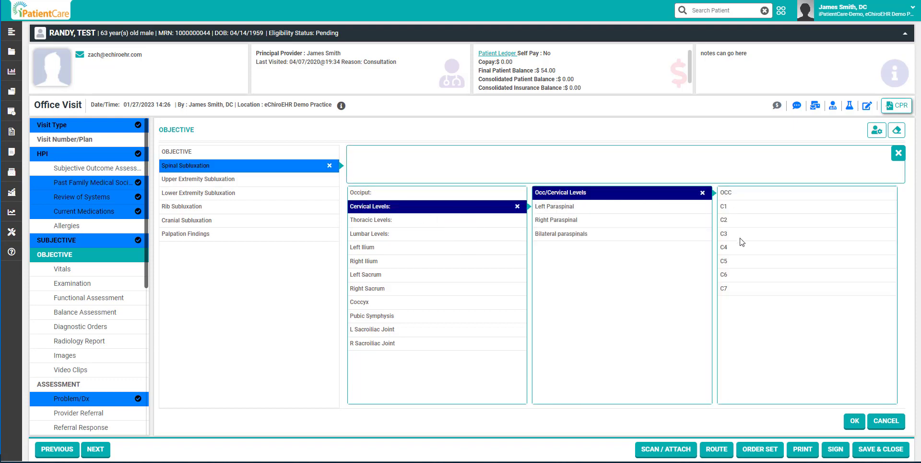
left_click(568, 222)
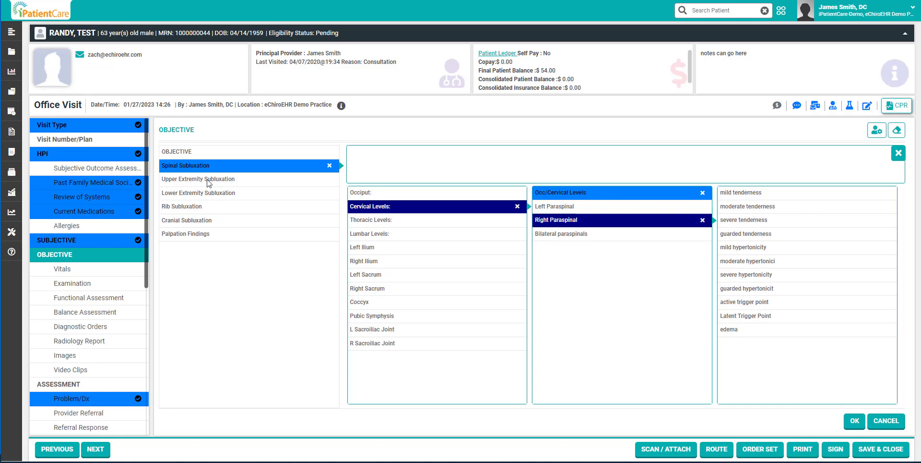
left_click(192, 208)
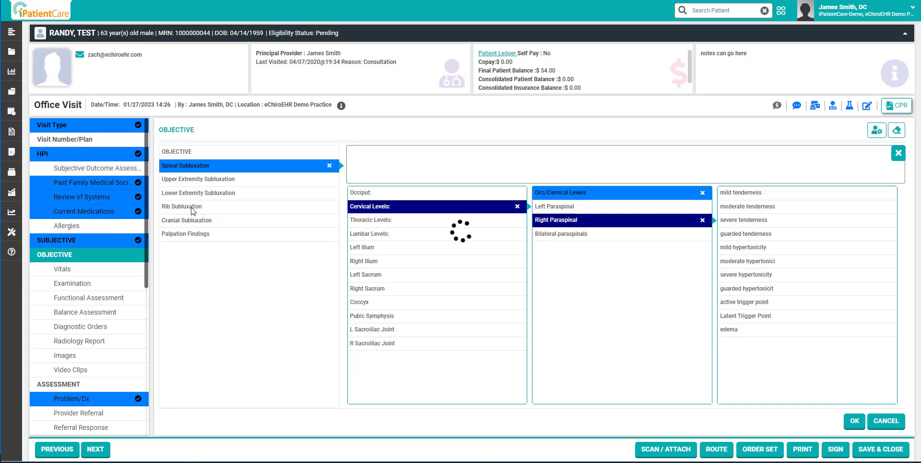
left_click(366, 207)
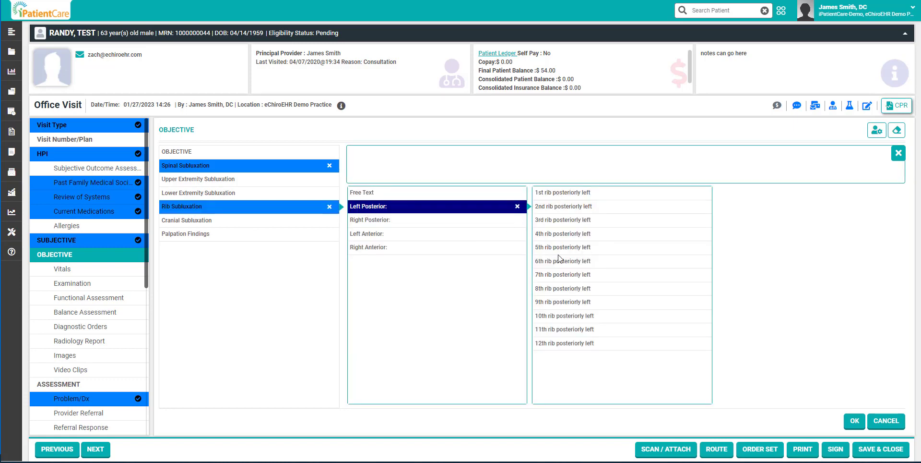
left_click(220, 224)
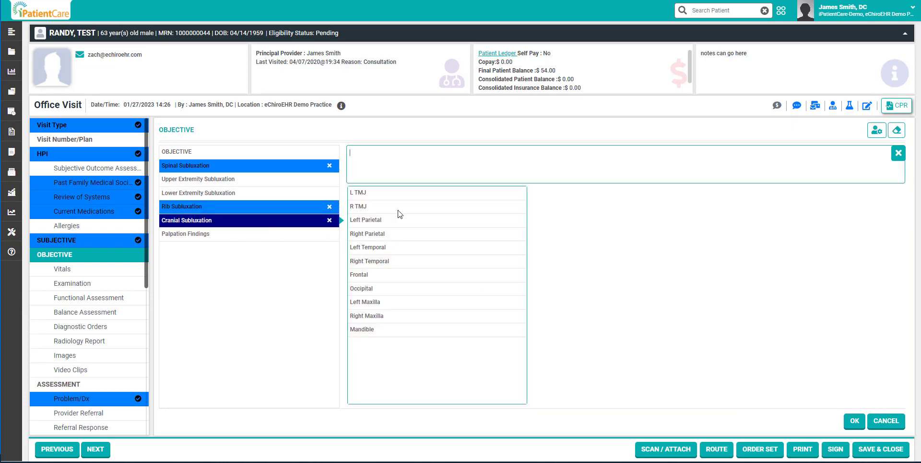
Step: Add the right lower trapezius of the thoracic region to the palpation findings
left_click(204, 236)
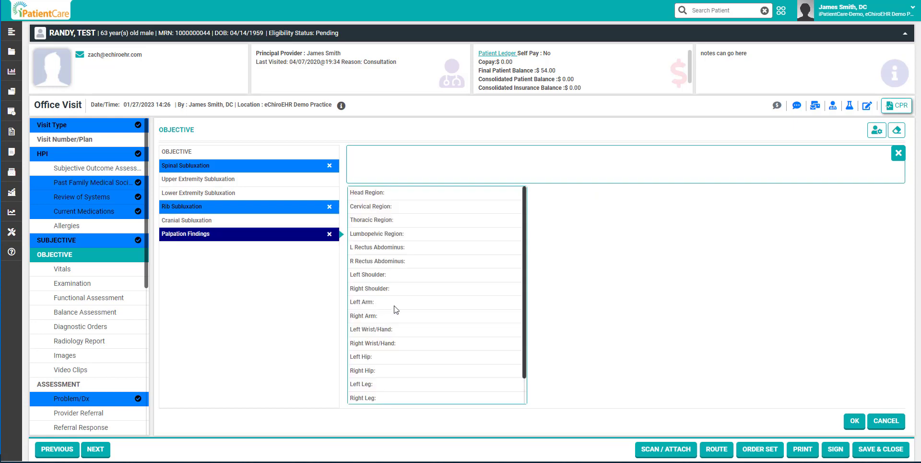
left_click(399, 220)
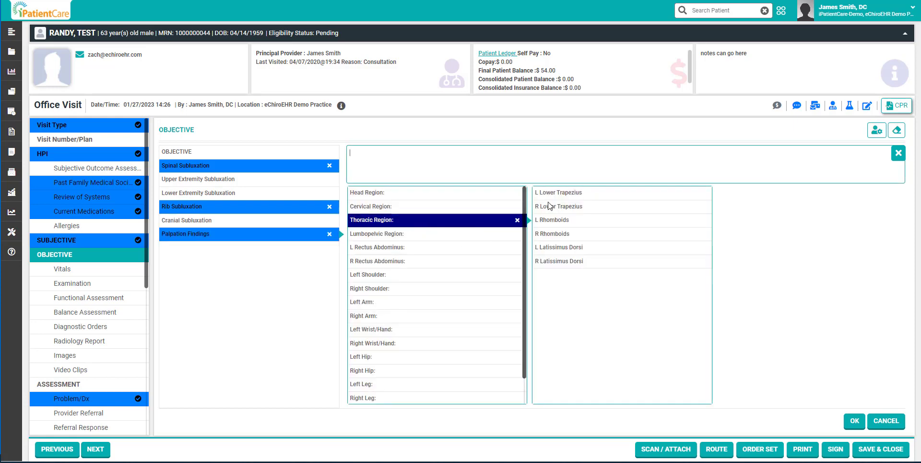
left_click(579, 208)
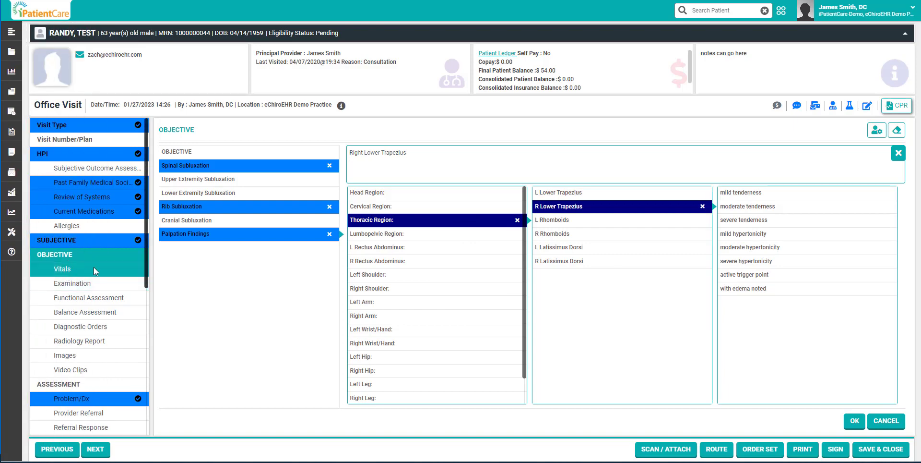
Step: Look over the new vitals entry's pulse, temperature type, blood pressure, height and weight fields, and cancel the entry
left_click(70, 272)
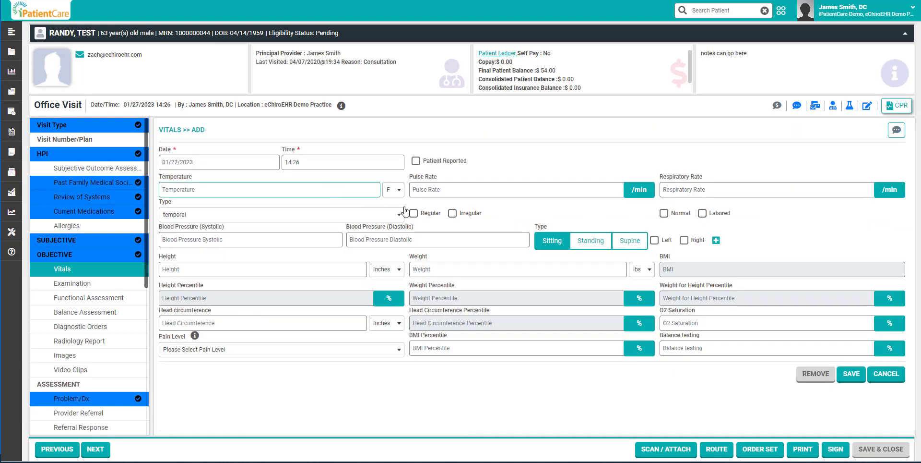
left_click(469, 189)
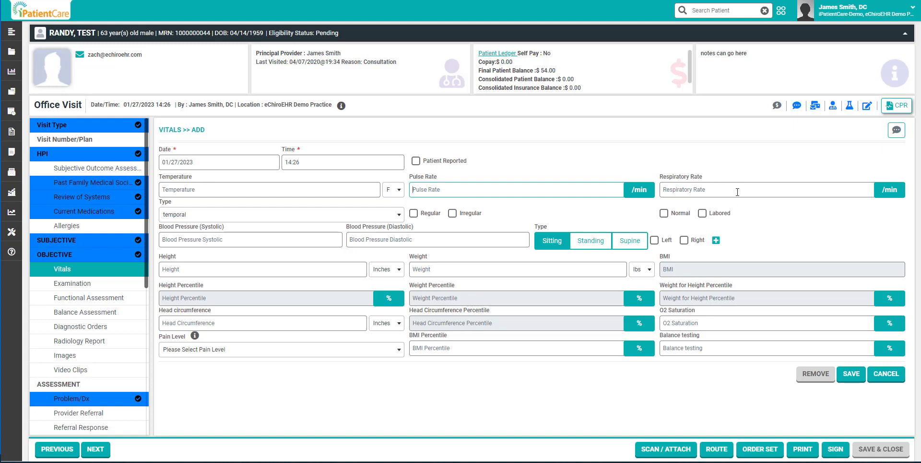
left_click(397, 215)
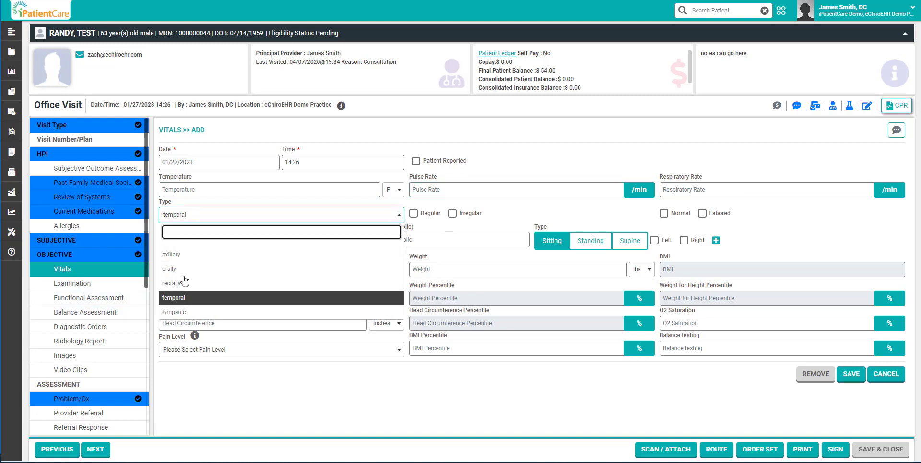
left_click(438, 231)
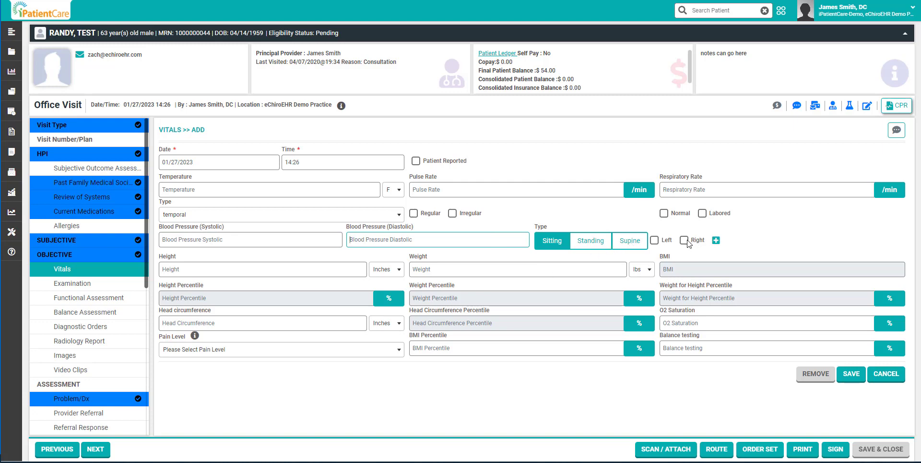
left_click(340, 269)
left_click(439, 269)
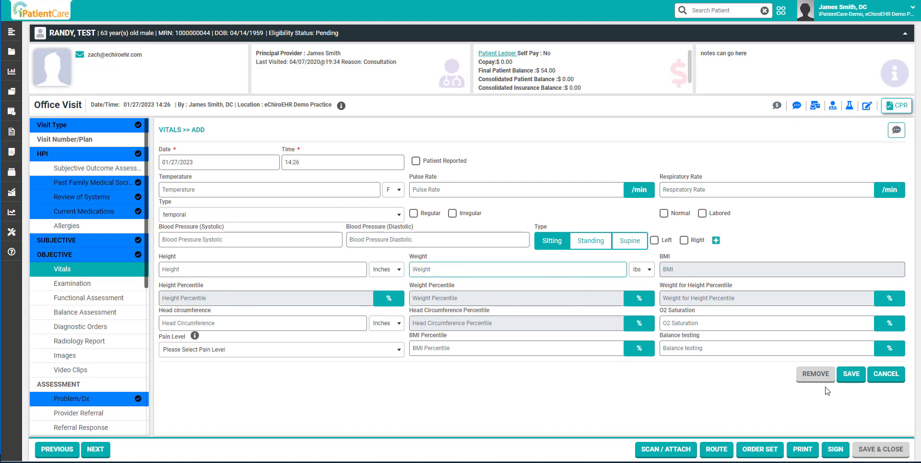
left_click(884, 375)
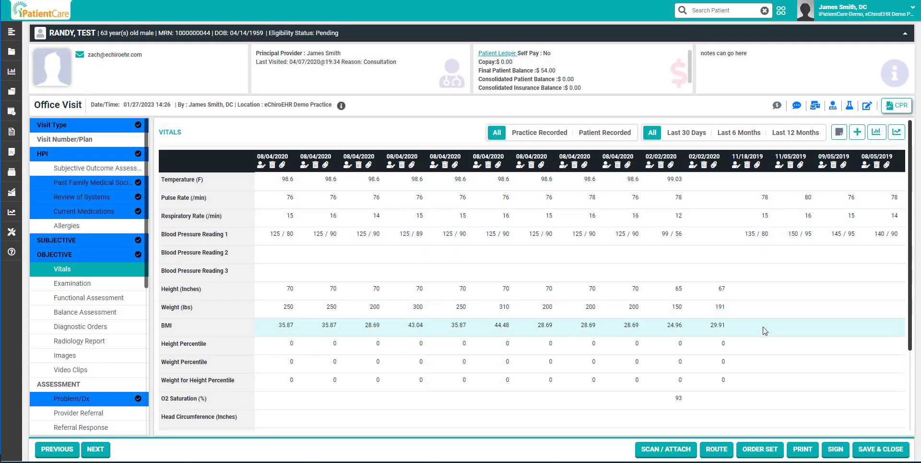
Step: Examine the postural evaluation and observation findings available in the multisystem examination
left_click(77, 283)
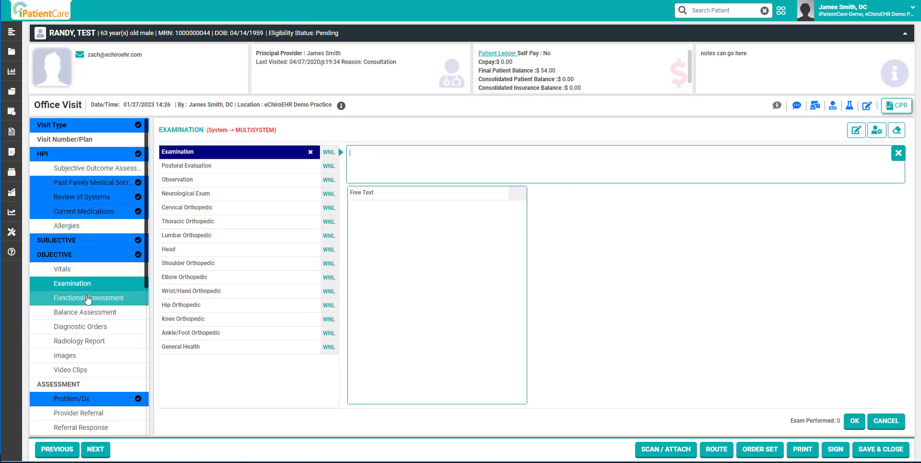
left_click(83, 328)
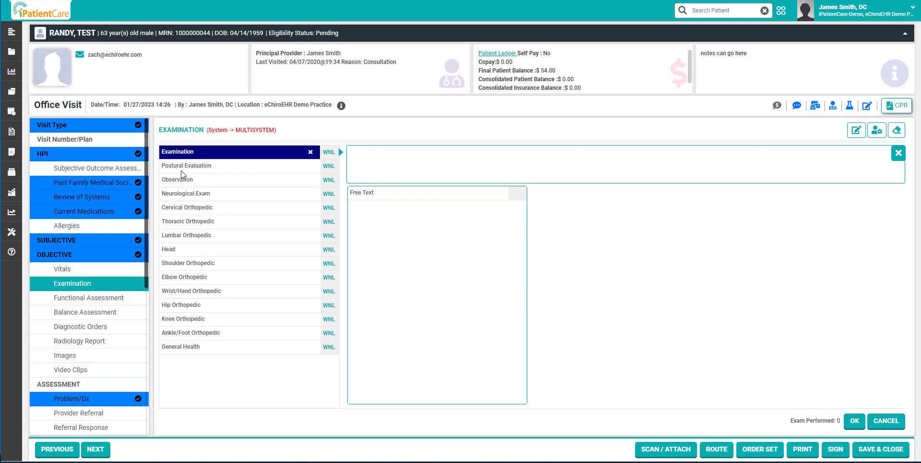
left_click(216, 166)
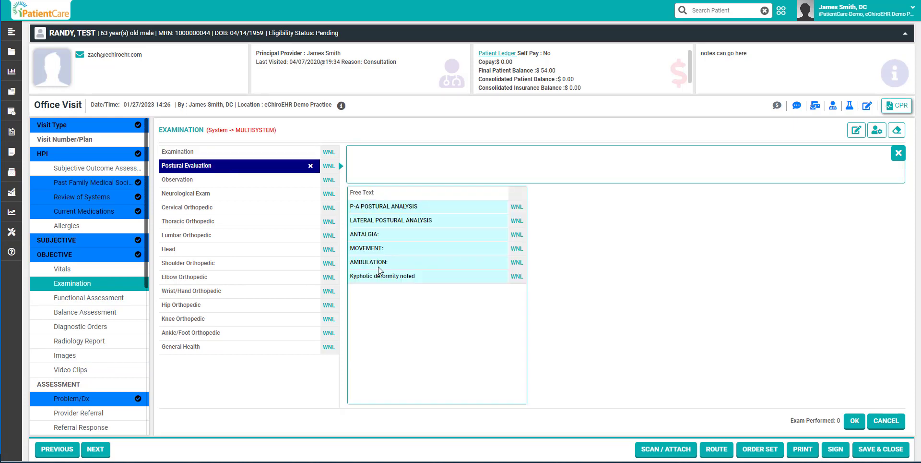
left_click(199, 181)
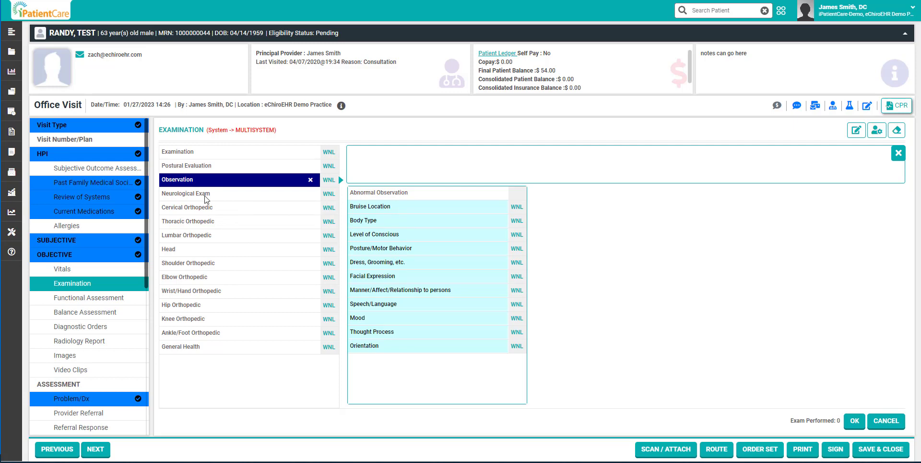
Step: Record the left biceps reflex C5 as 2/4 (normal) under the neurological exam's upper extremity DTRs
left_click(205, 195)
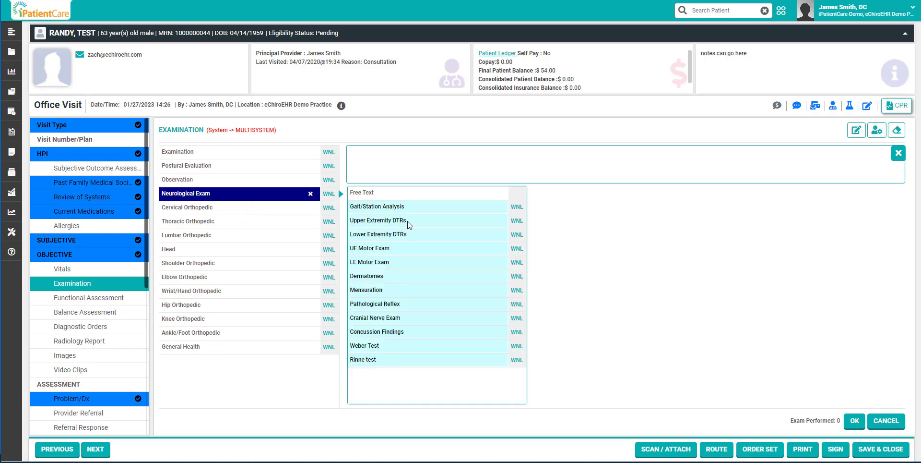
left_click(408, 221)
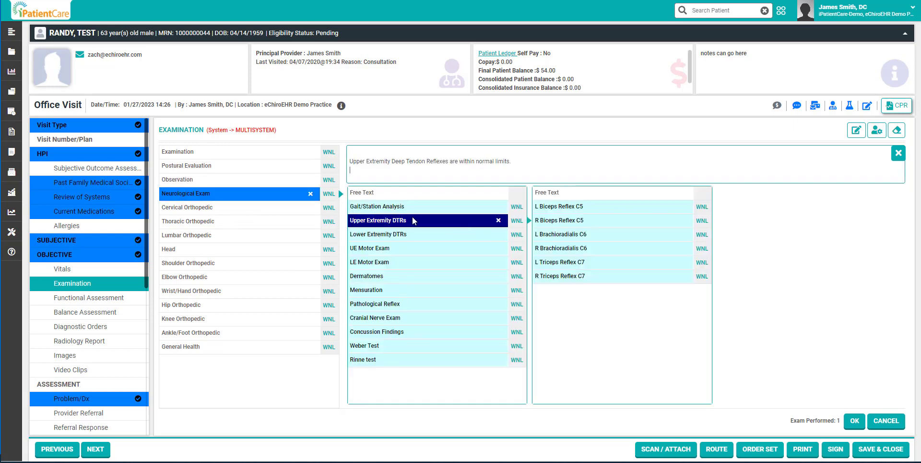
left_click(595, 206)
left_click(755, 222)
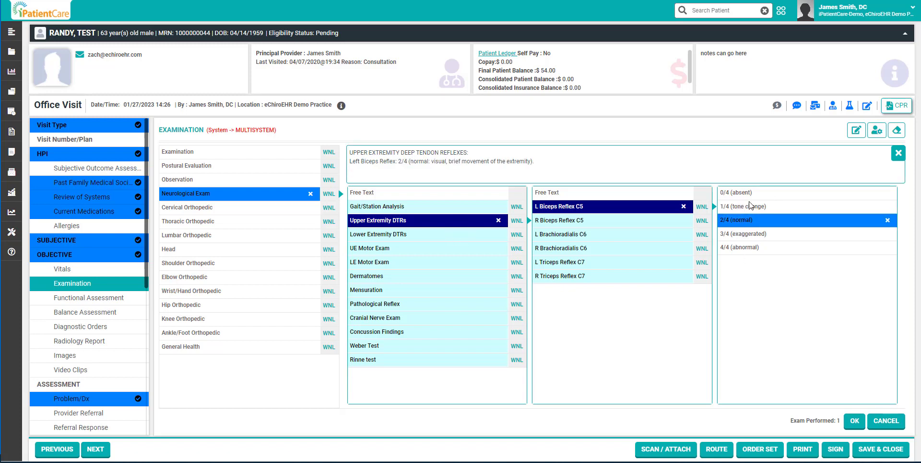
Step: Add right grip strength and the left deltoid (C5) to the neurological exam's upper extremity motor findings
left_click(380, 251)
left_click(658, 234)
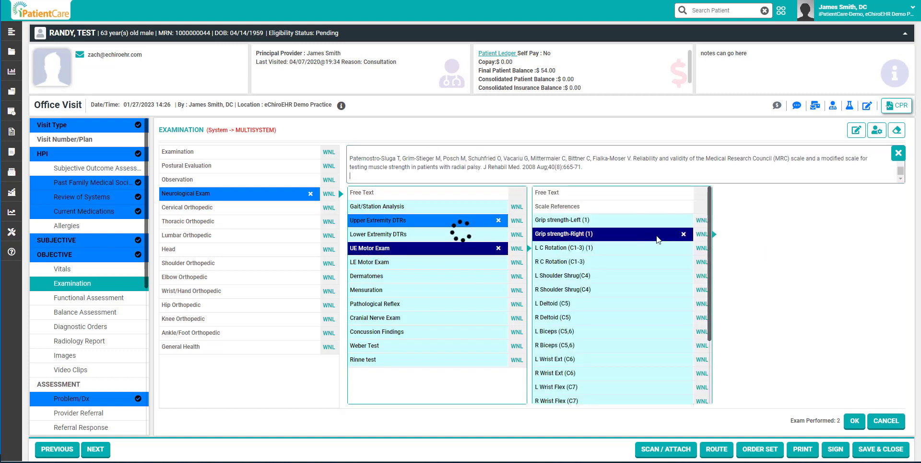
left_click(574, 304)
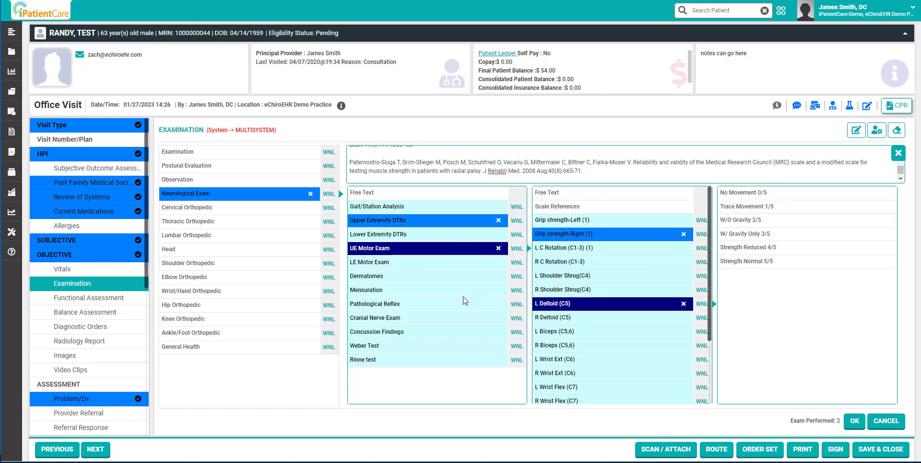
Step: Add dermatomes, mensuration, pathological reflex, cranial nerve exam and concussion findings to the neurological exam as within normal limits
left_click(377, 279)
left_click(507, 291)
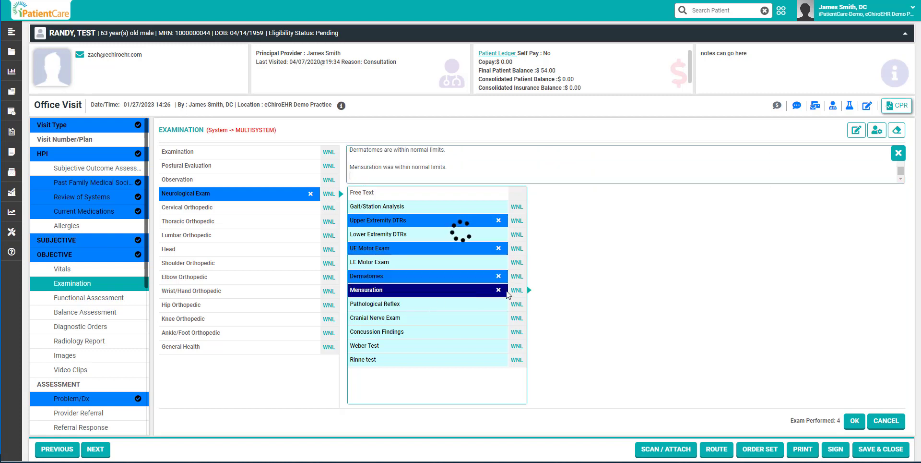
left_click(396, 304)
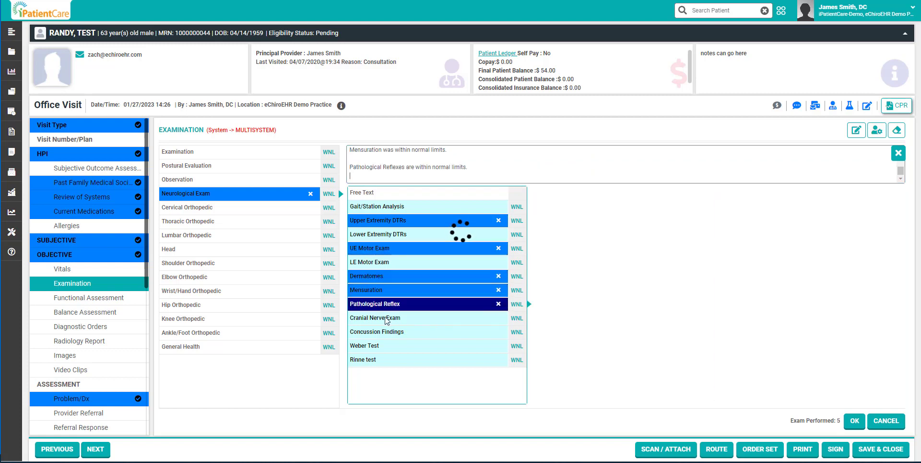
left_click(385, 319)
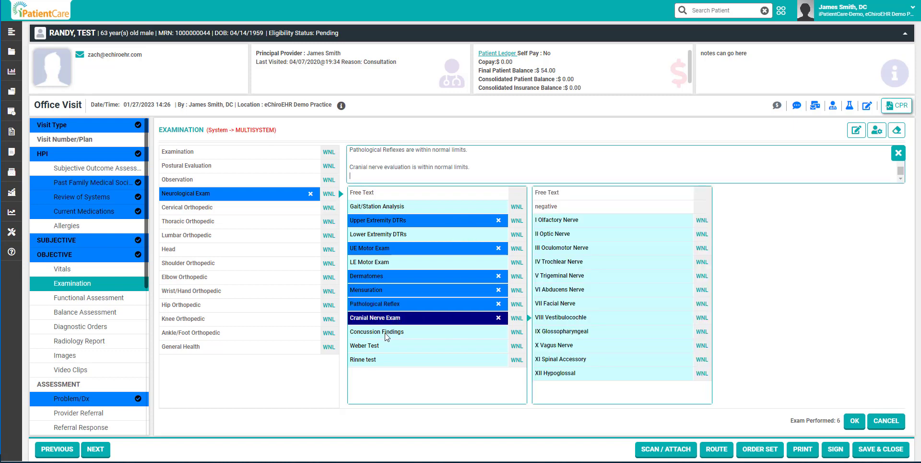
left_click(384, 333)
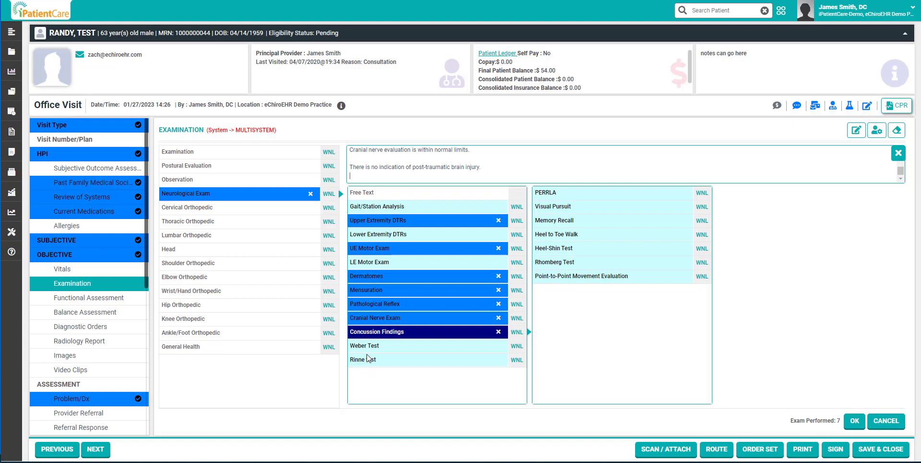
Step: Record cervical spine active flexion as 25 /45-70 with pain and restriction in the cervical orthopedic findings
left_click(202, 208)
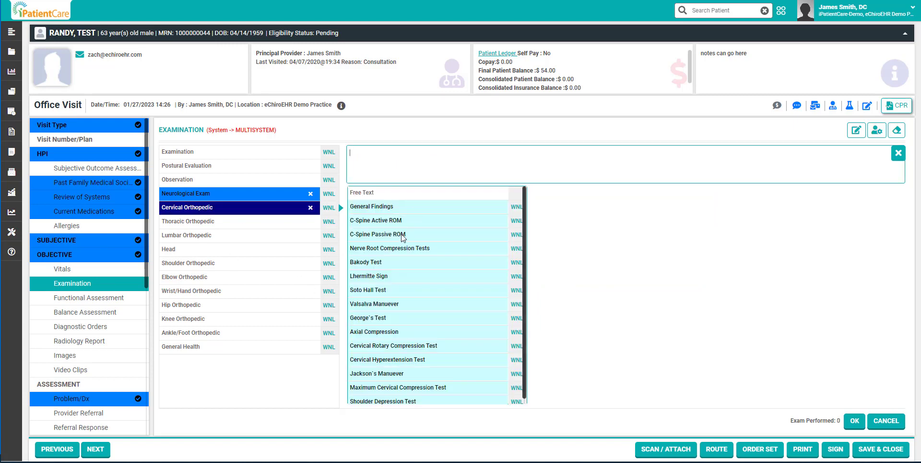
left_click(402, 221)
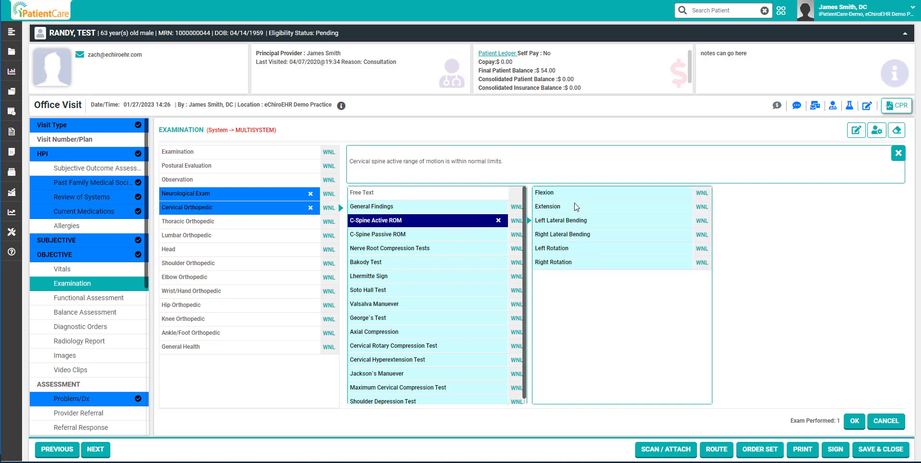
left_click(576, 199)
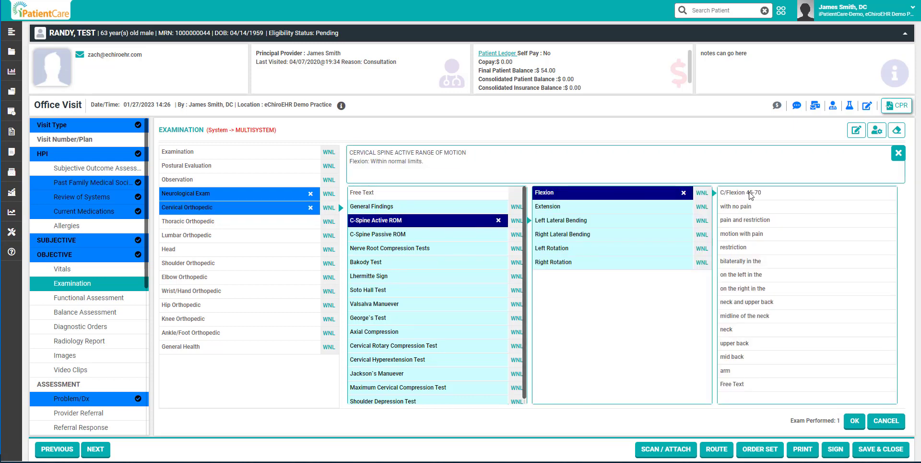
left_click(751, 195)
left_click(450, 113)
left_click(450, 96)
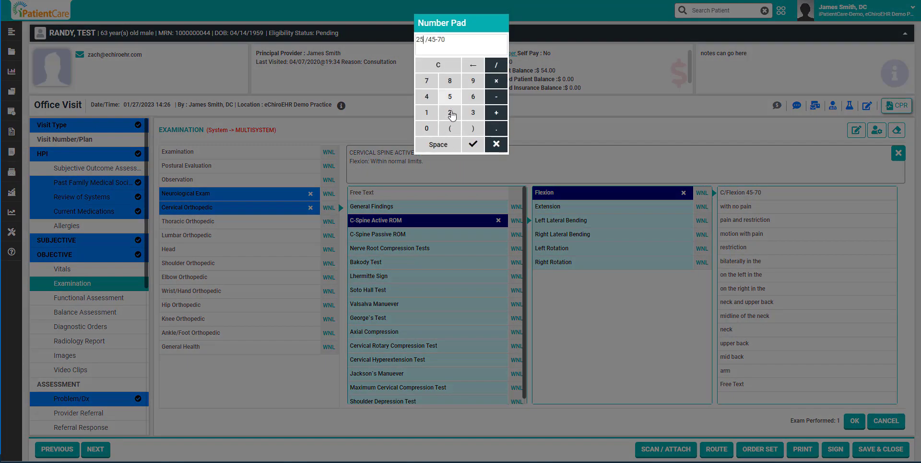
left_click(473, 144)
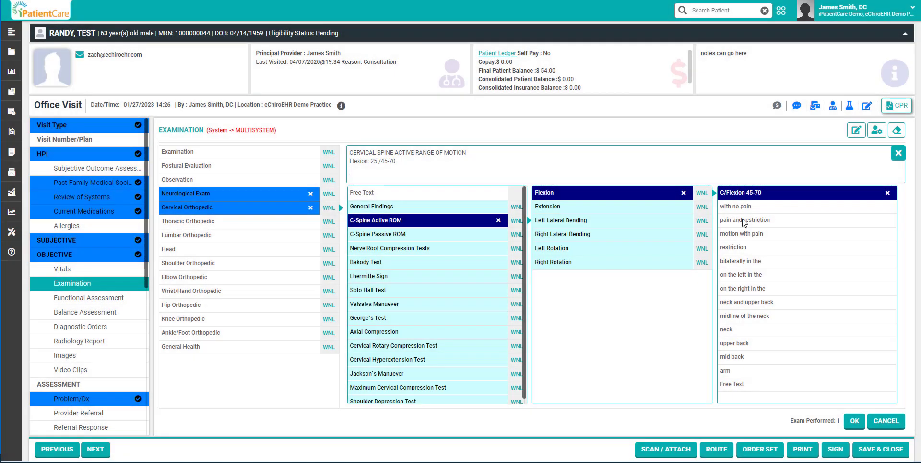
left_click(744, 222)
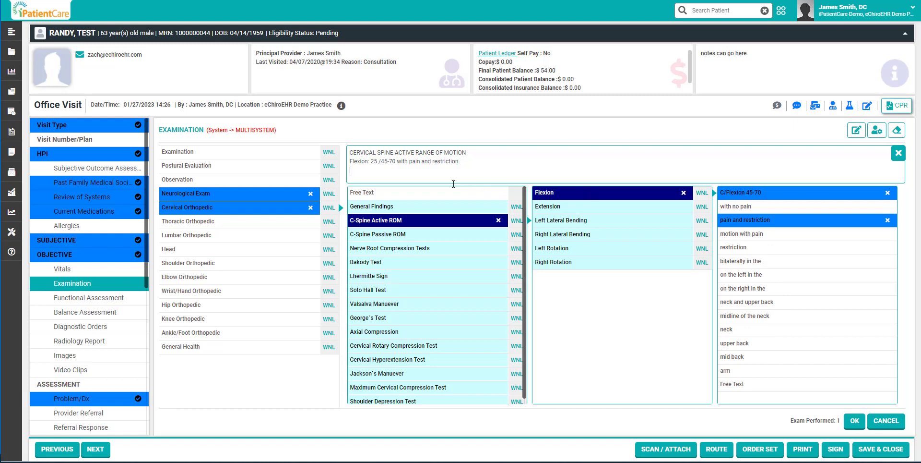
left_click(731, 384)
Step: Record Spurling's compression, cervical distraction and upper limb tension tests as positive on the left, and C-spine rotation < 60 degrees, under nerve root compression
left_click(392, 248)
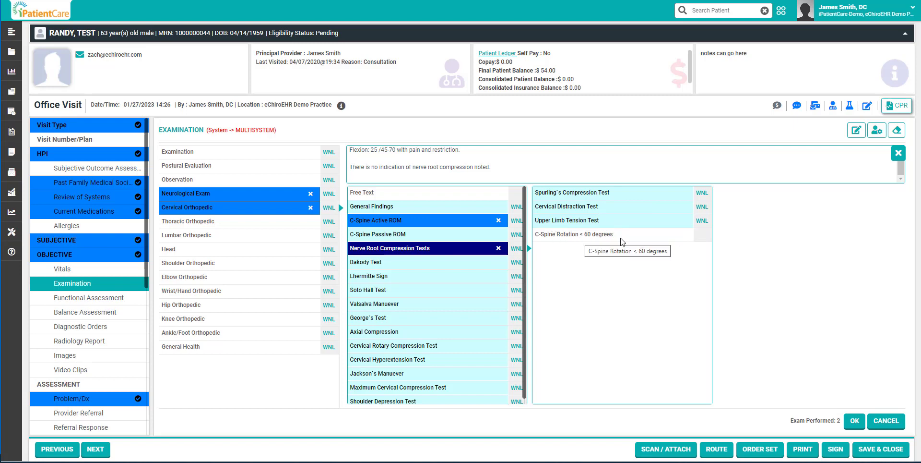
left_click(624, 193)
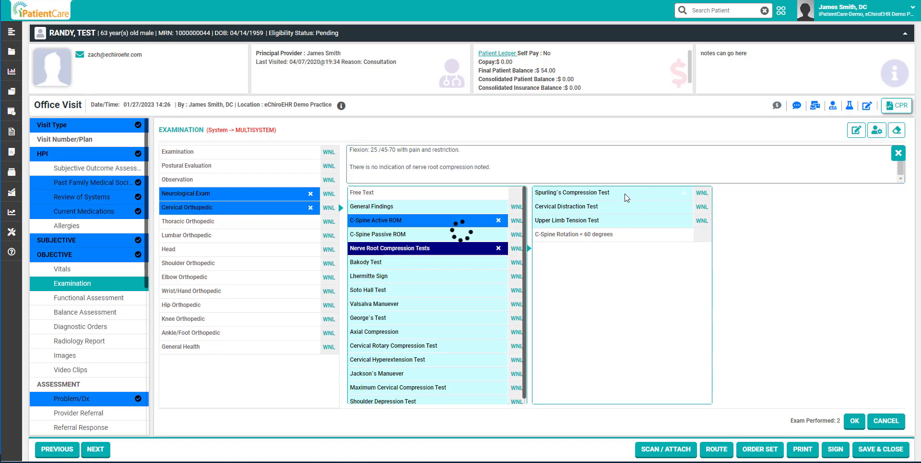
left_click(739, 206)
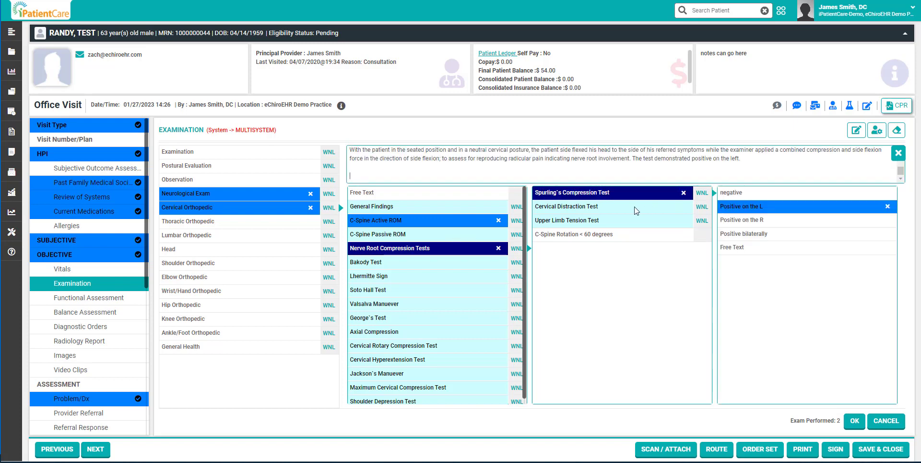
left_click(692, 208)
left_click(741, 208)
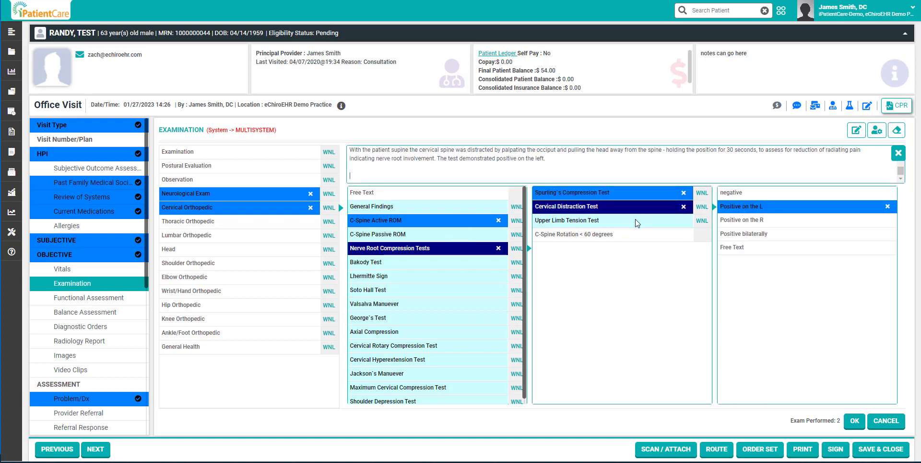
left_click(634, 224)
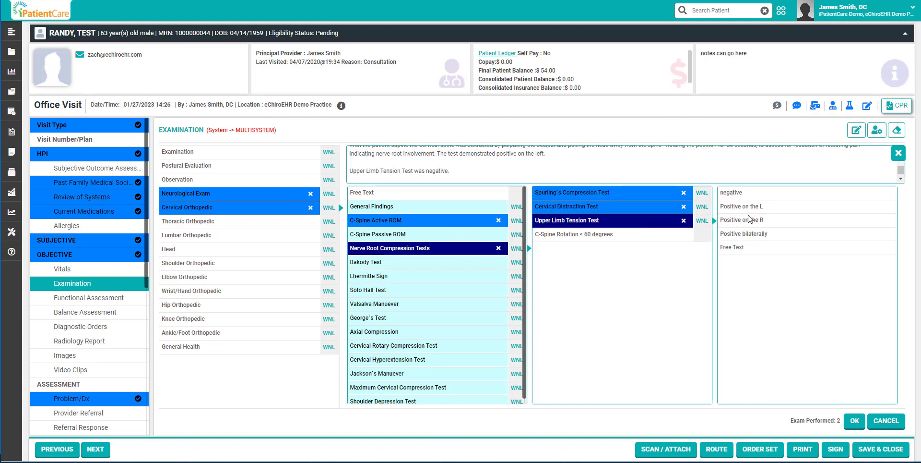
left_click(752, 209)
left_click(600, 234)
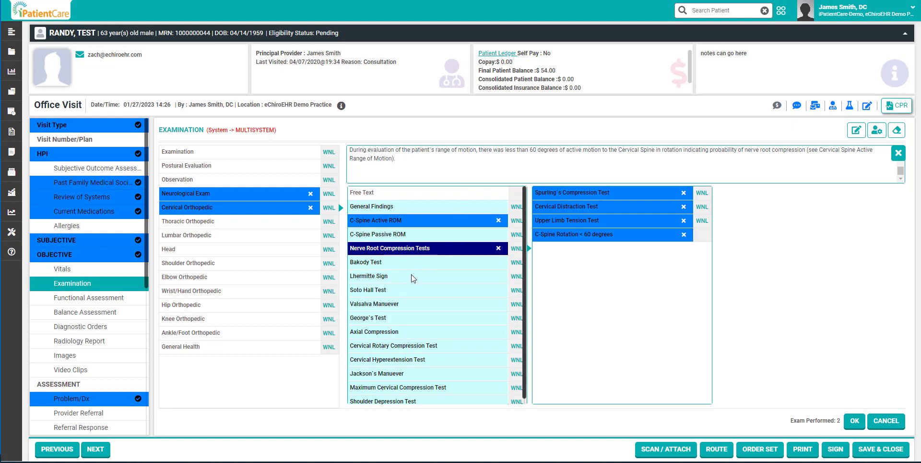
scroll(411, 275, "down", 1)
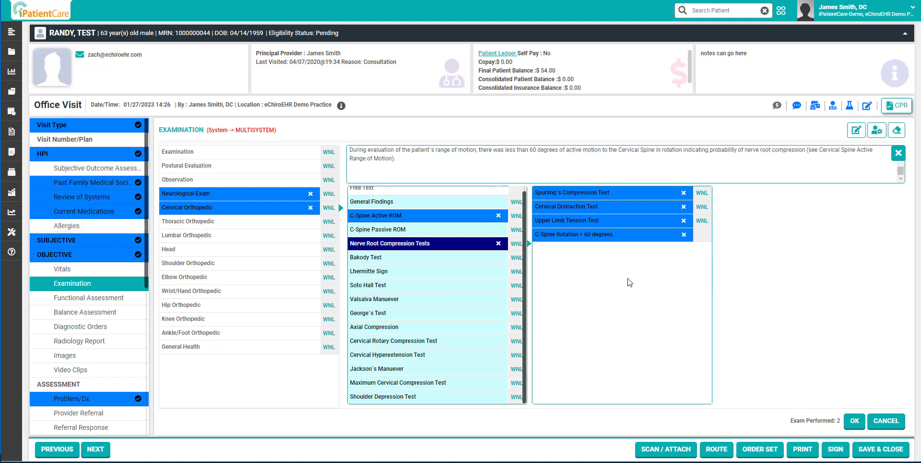
Step: Look over the examination template's cervical orthopedic content, including the general inspection items under general findings, and close the template editor
left_click(877, 131)
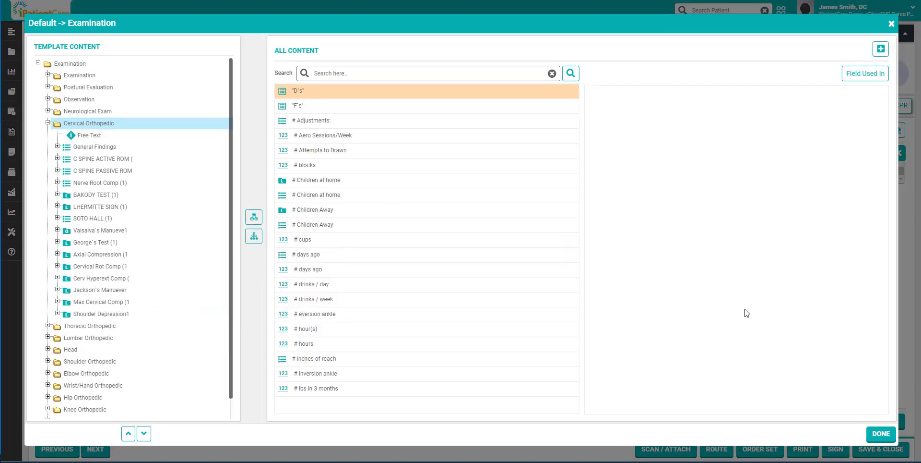
left_click(62, 149)
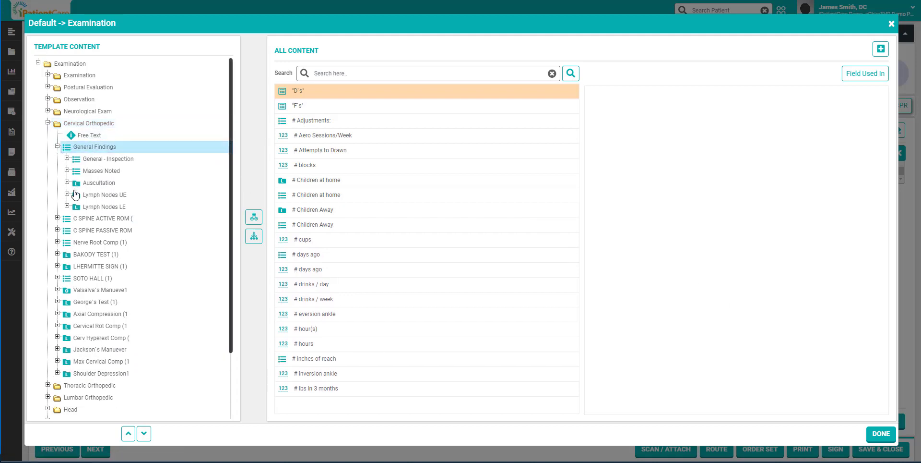
left_click(69, 161)
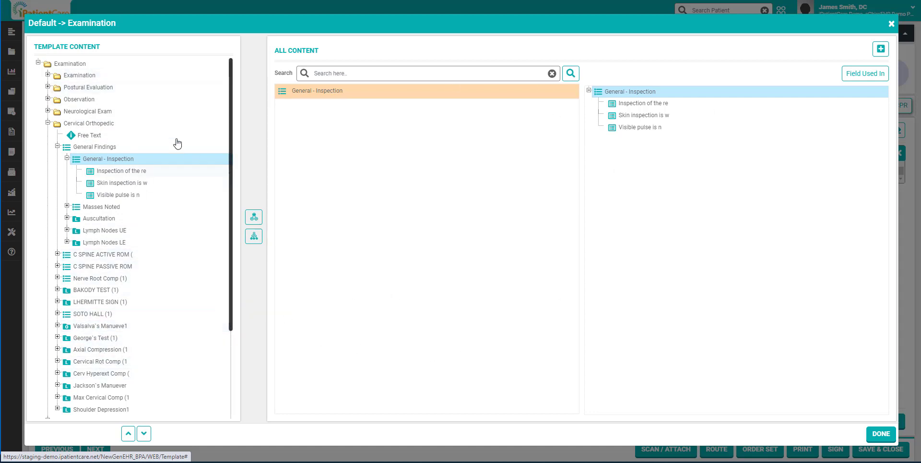
scroll(125, 362, "down", 3)
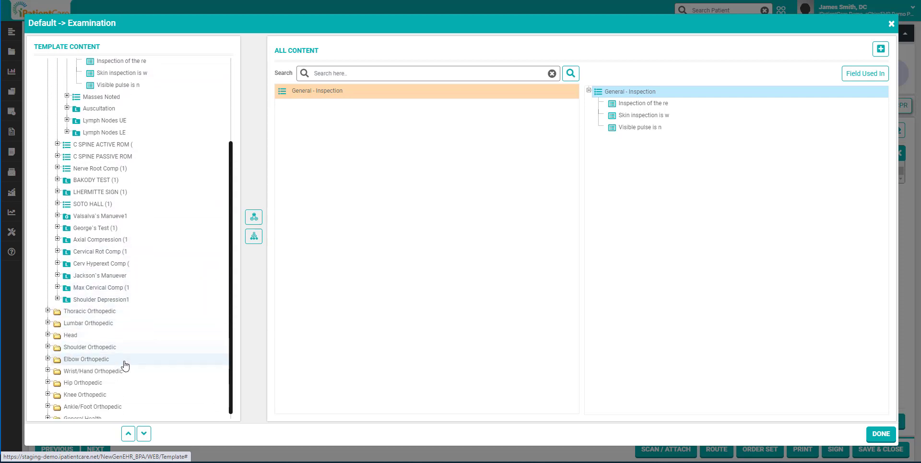
scroll(125, 364, "up", 2)
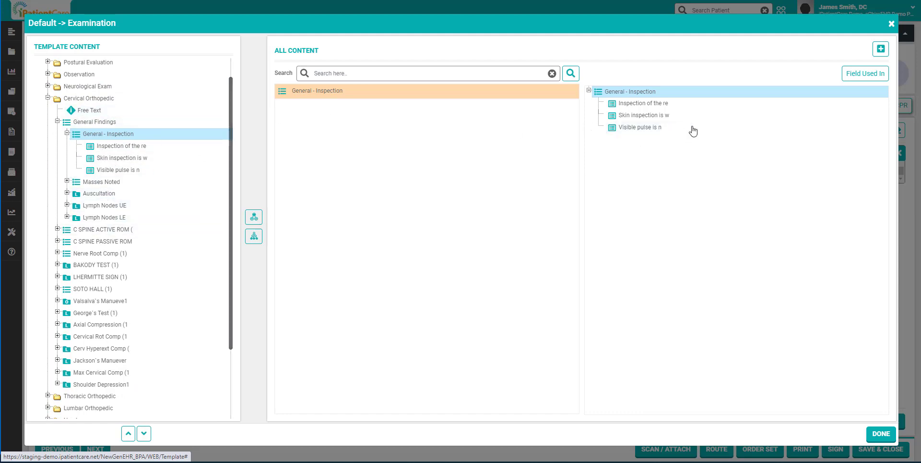
left_click(891, 24)
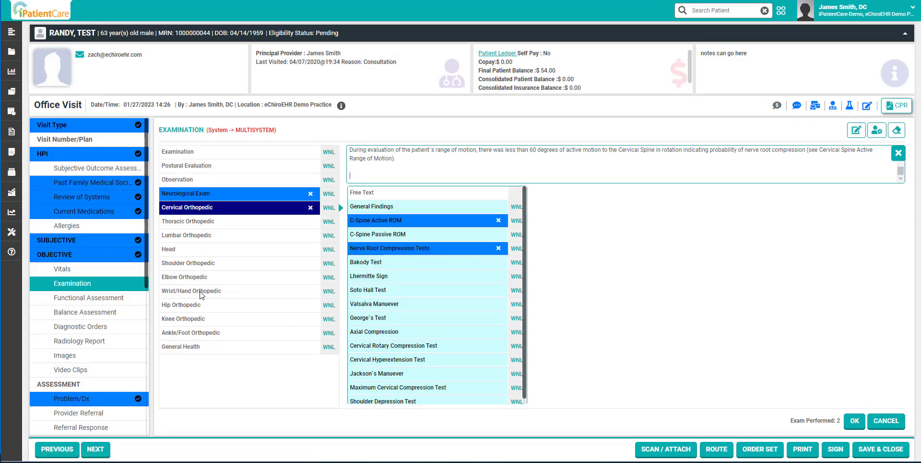
Step: Look over the general health findings available in the multisystem examination
left_click(194, 349)
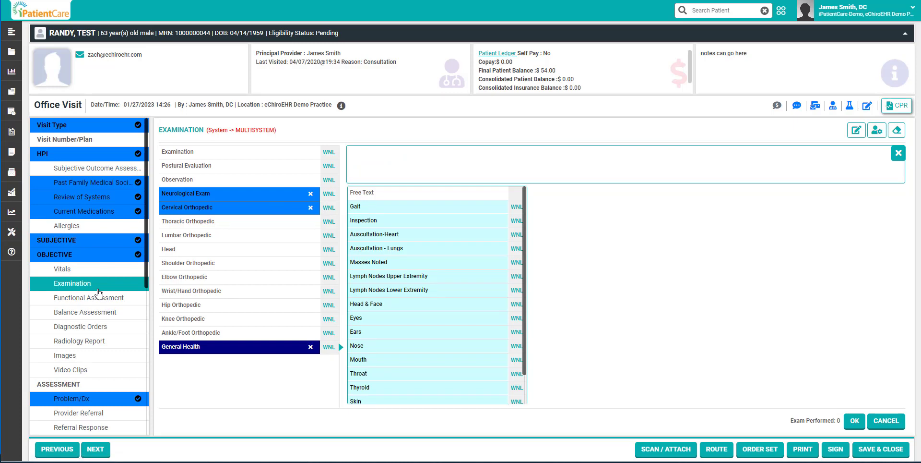
scroll(99, 293, "down", 3)
scroll(94, 280, "up", 2)
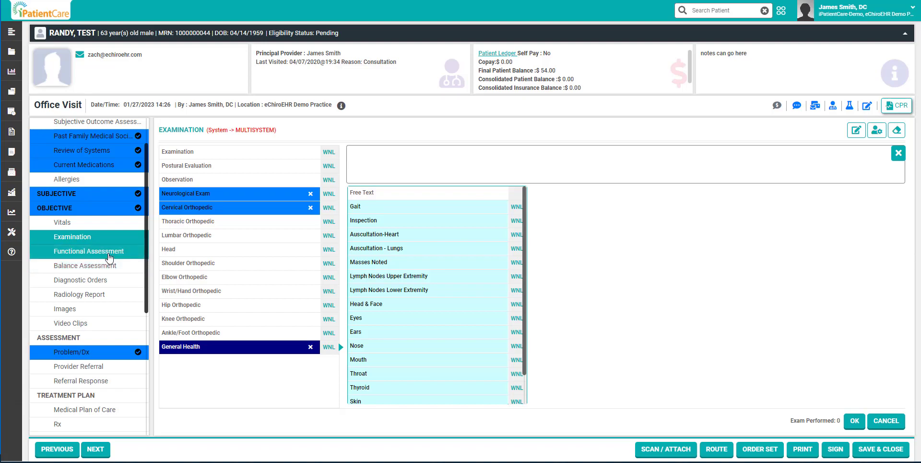
Step: Look over the functional assessment form's performance test timing, dynamic strength and endurance, and cervical range of motion fields
left_click(107, 254)
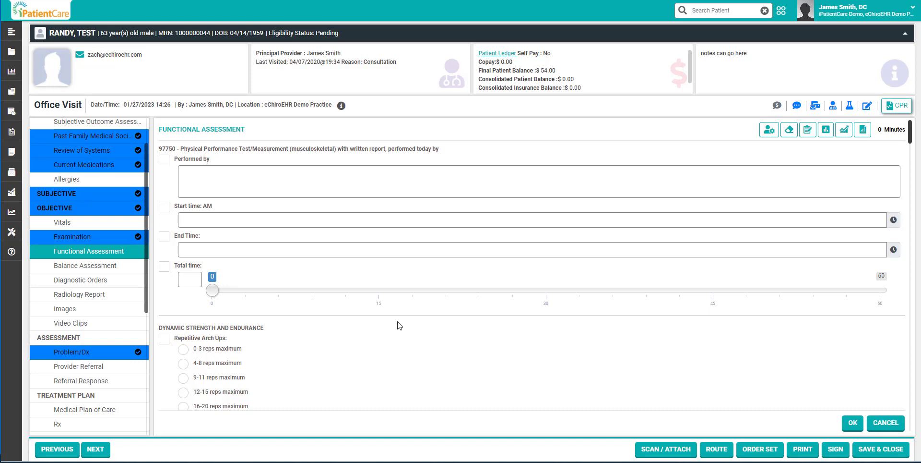
scroll(398, 325, "down", 6)
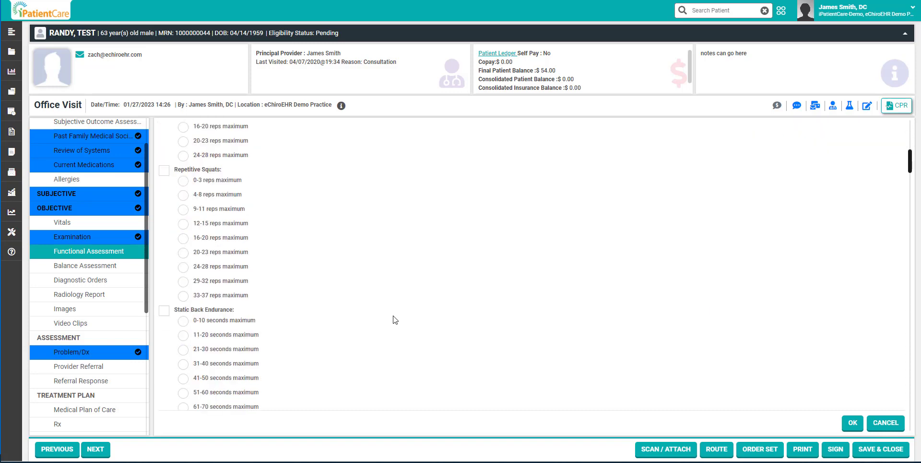
scroll(395, 320, "down", 15)
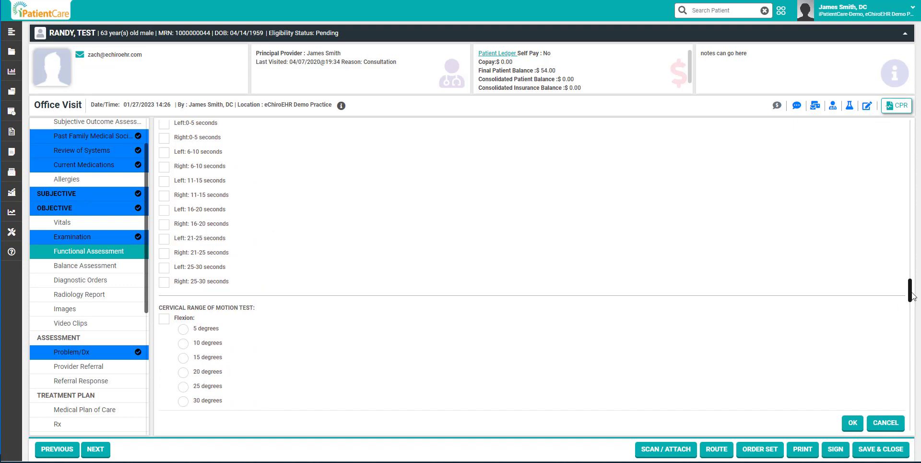
left_click_drag(911, 295, 906, 132)
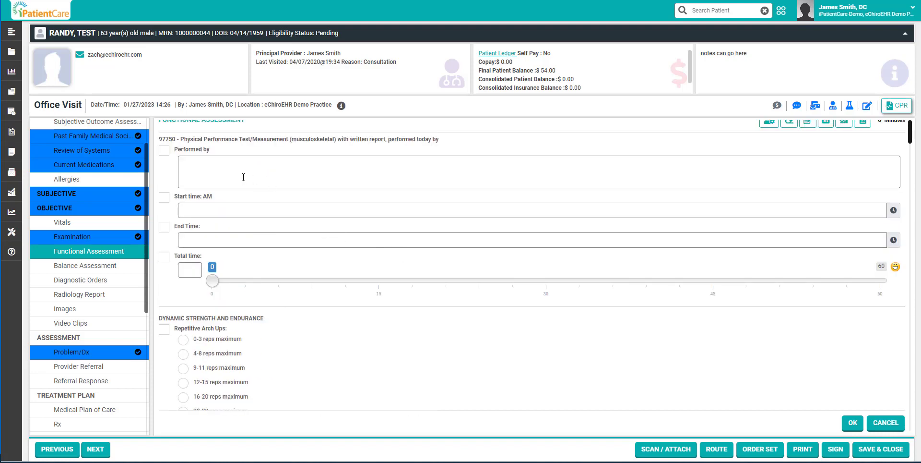
scroll(276, 363, "up", 1)
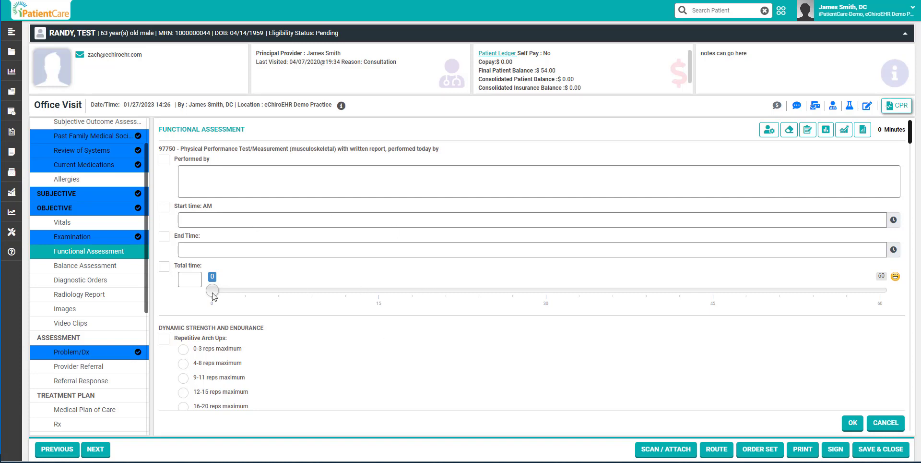
Step: Look over the balance assessment form's performance test timing and activities-specific balance confidence questions
left_click(67, 267)
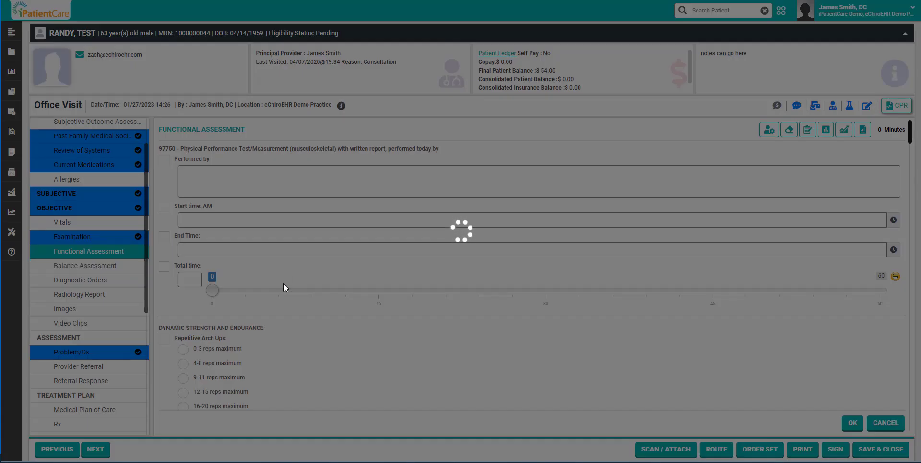
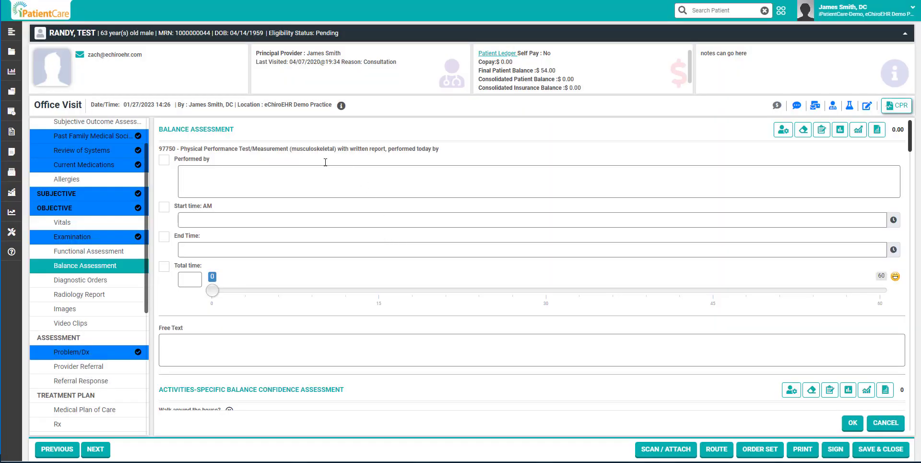
scroll(227, 289, "down", 8)
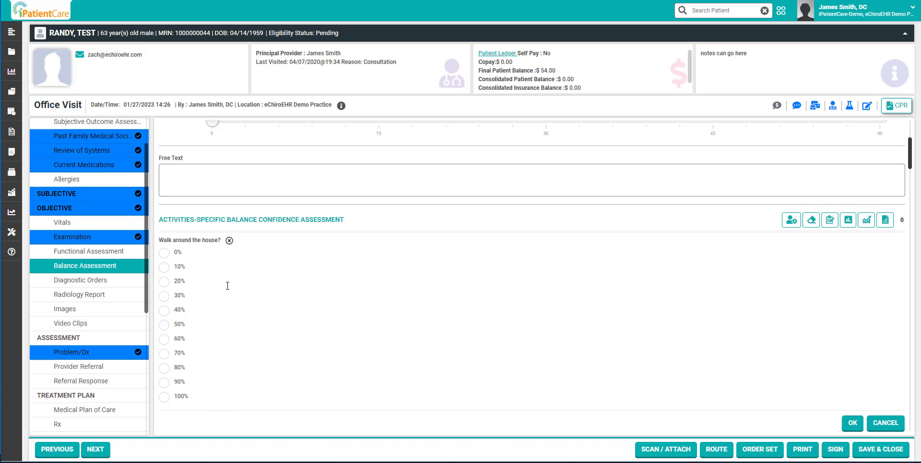
scroll(267, 248, "down", 10)
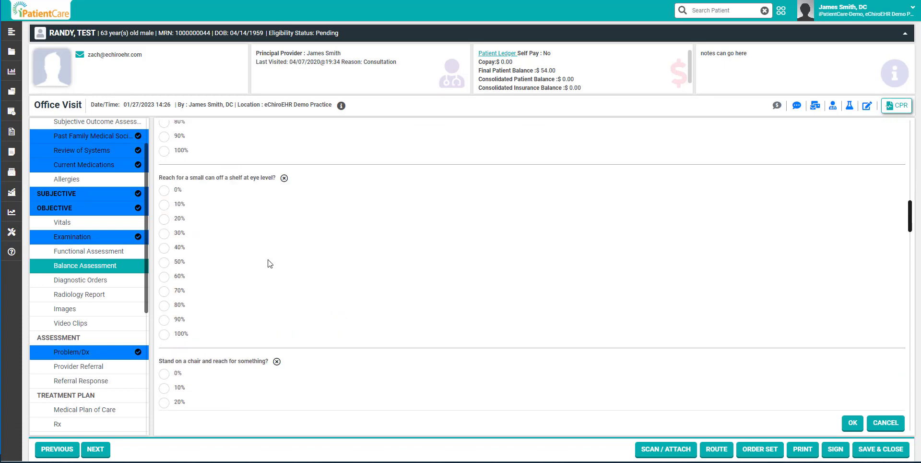
scroll(281, 274, "down", 10)
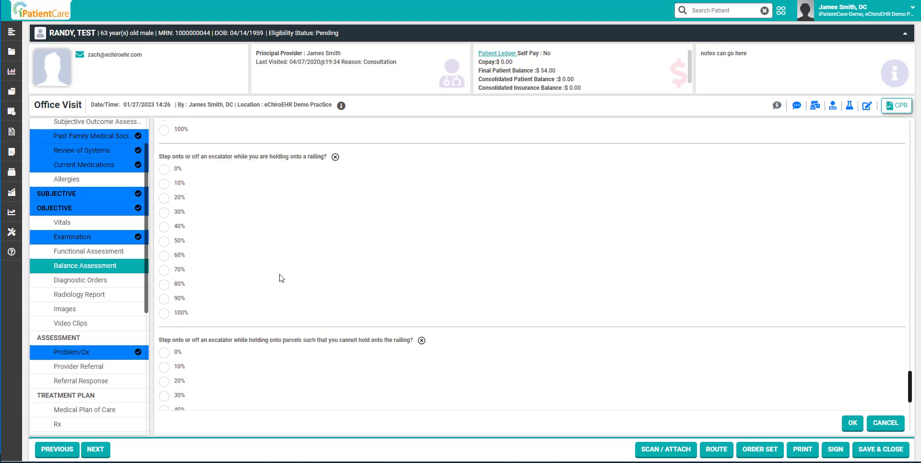
scroll(278, 286, "down", 2)
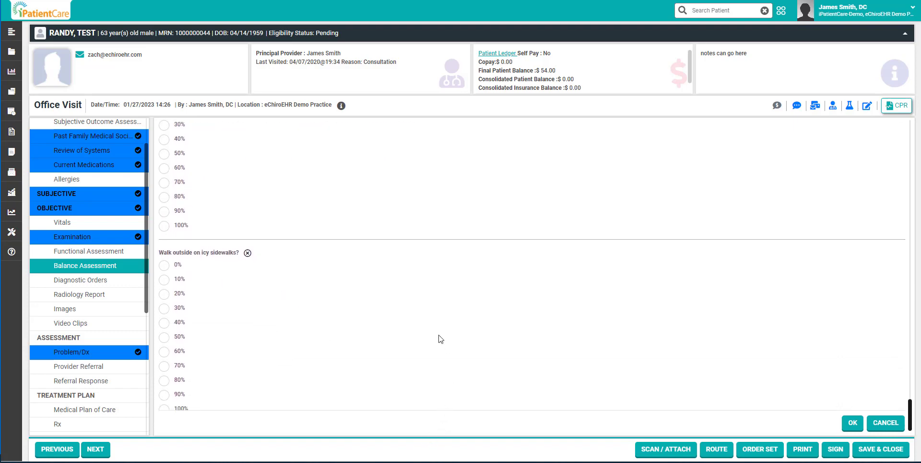
scroll(360, 272, "up", 20)
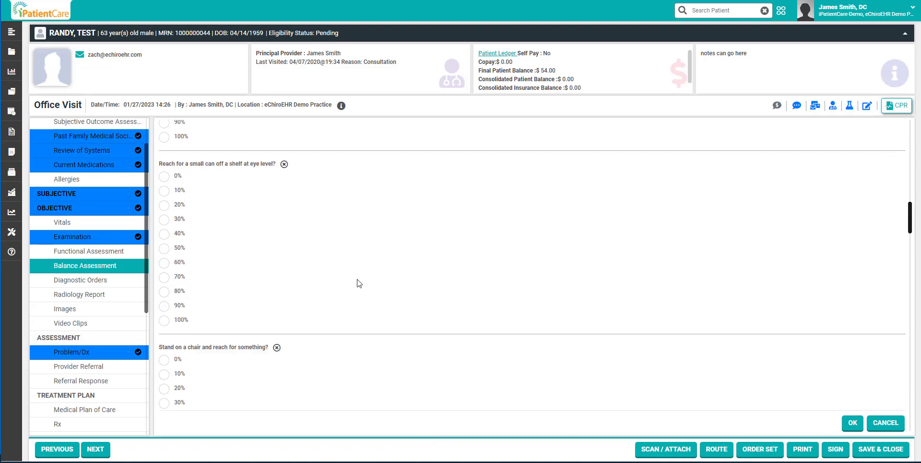
scroll(356, 286, "down", 20)
scroll(356, 287, "down", 12)
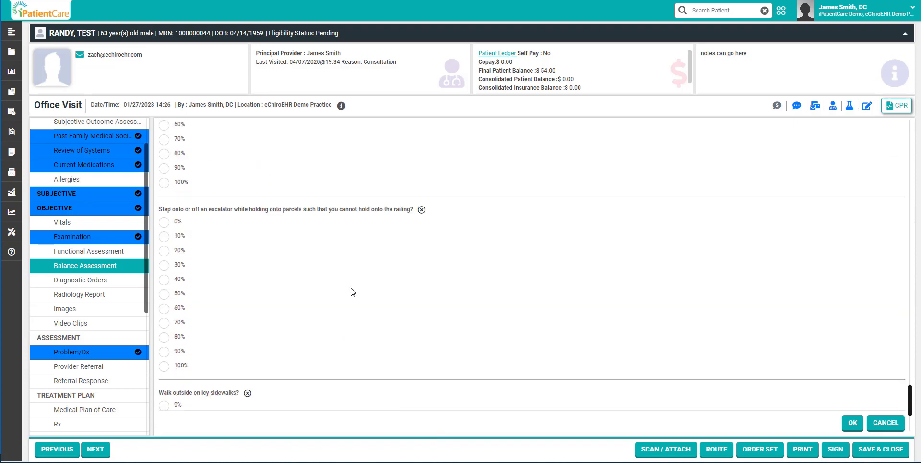
scroll(351, 304, "down", 1)
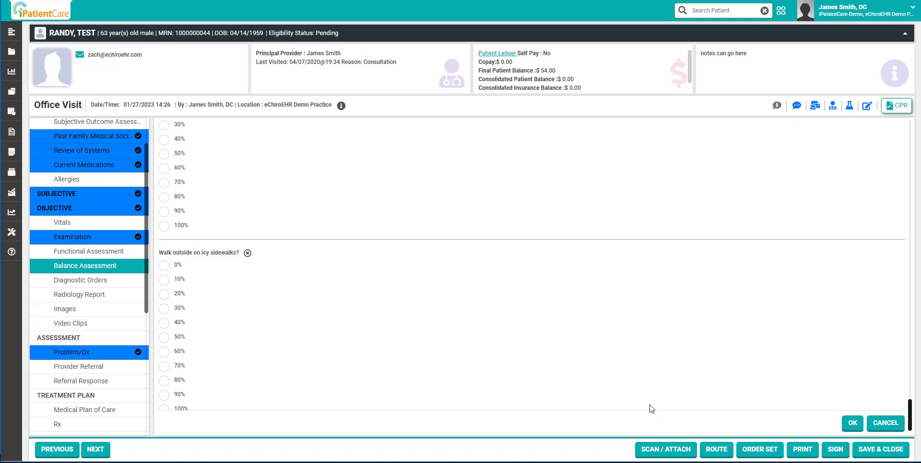
scroll(651, 408, "up", 6)
scroll(652, 408, "down", 6)
mouse_move(911, 410)
left_mouse_down()
mouse_move(911, 367)
mouse_move(910, 422)
left_mouse_up()
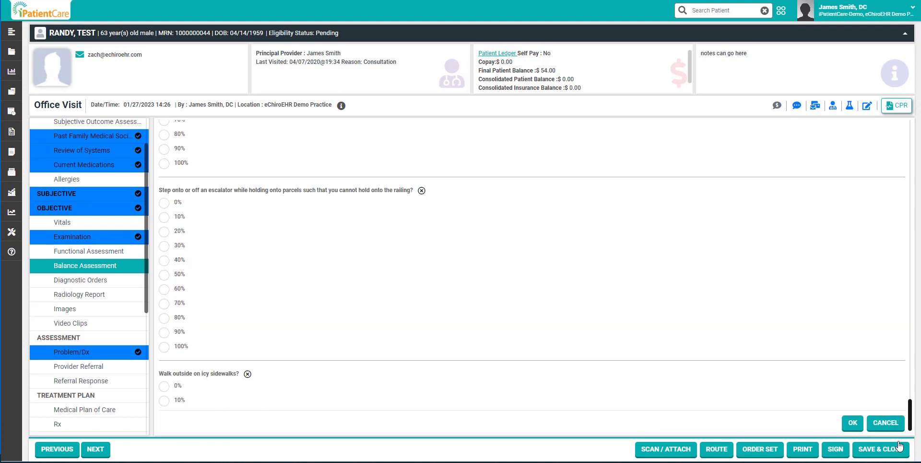
left_click(901, 452)
Step: Look over the balance assessment's fall screening error scoring, fall risk assessment (FRAT), standing balance tests and gait items
scroll(563, 351, "down", 5)
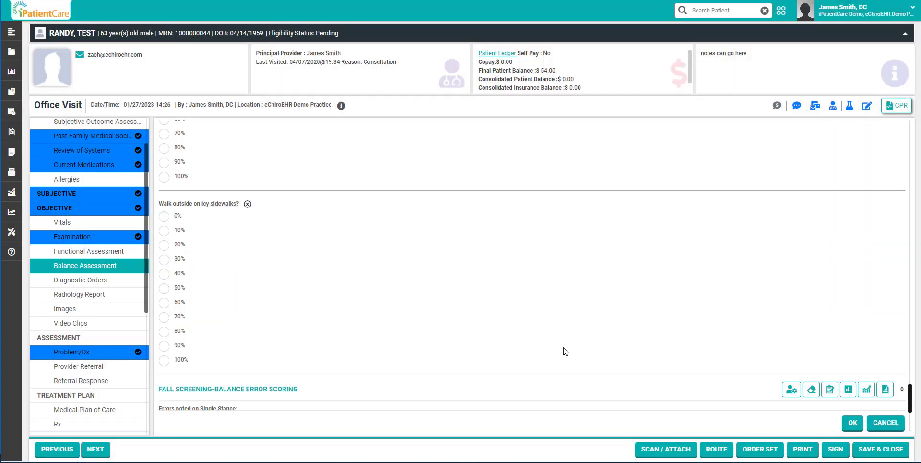
scroll(564, 351, "down", 2)
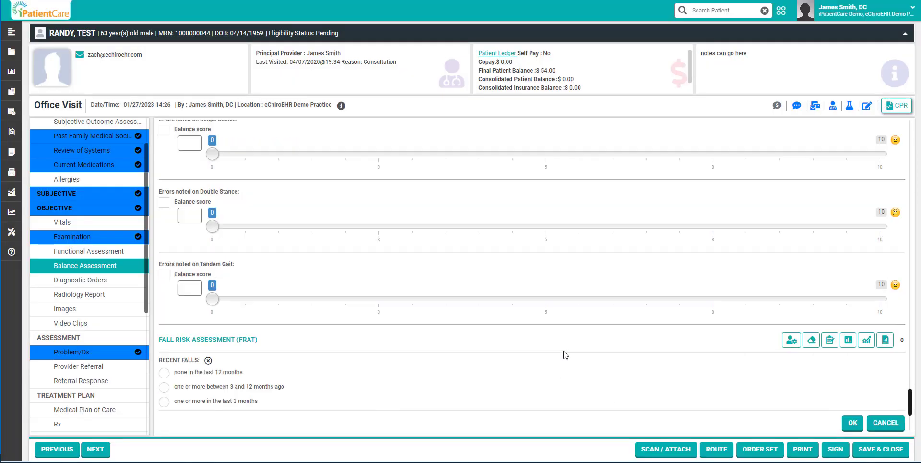
scroll(563, 350, "up", 7)
scroll(296, 300, "down", 5)
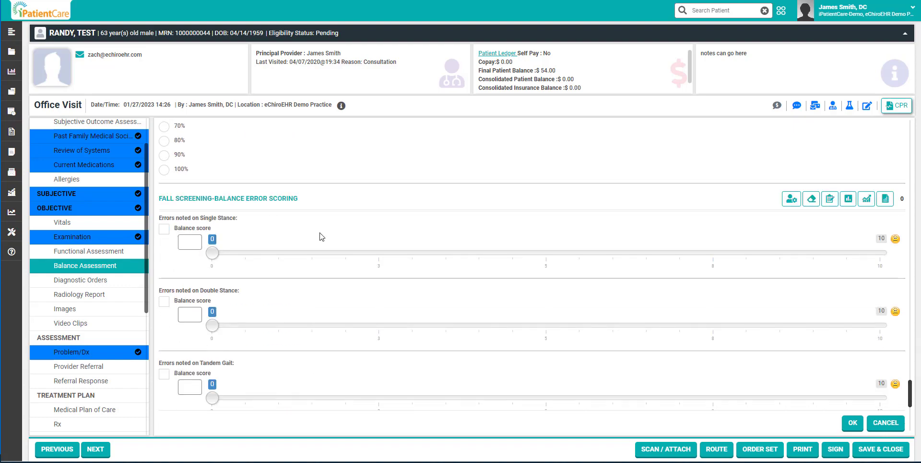
scroll(320, 236, "down", 5)
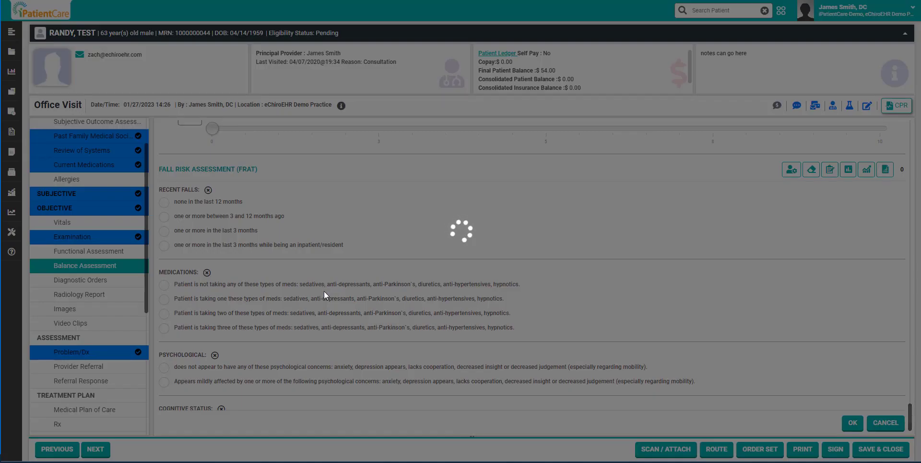
scroll(324, 291, "down", 10)
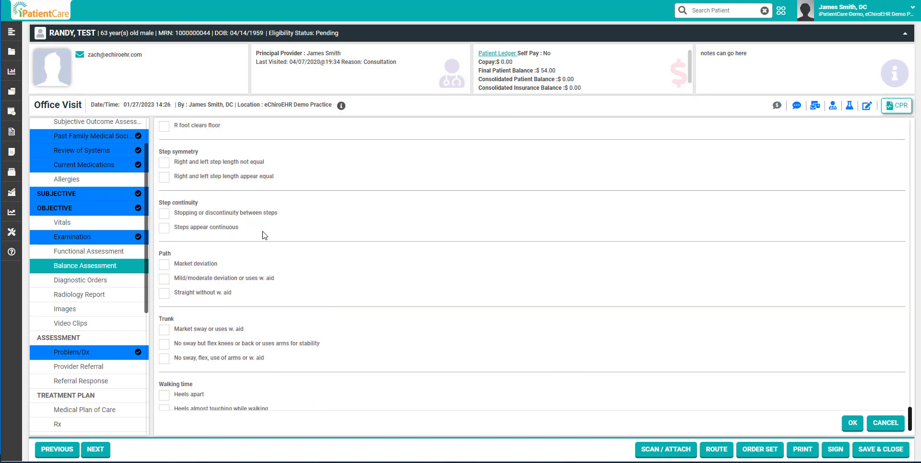
scroll(263, 234, "up", 10)
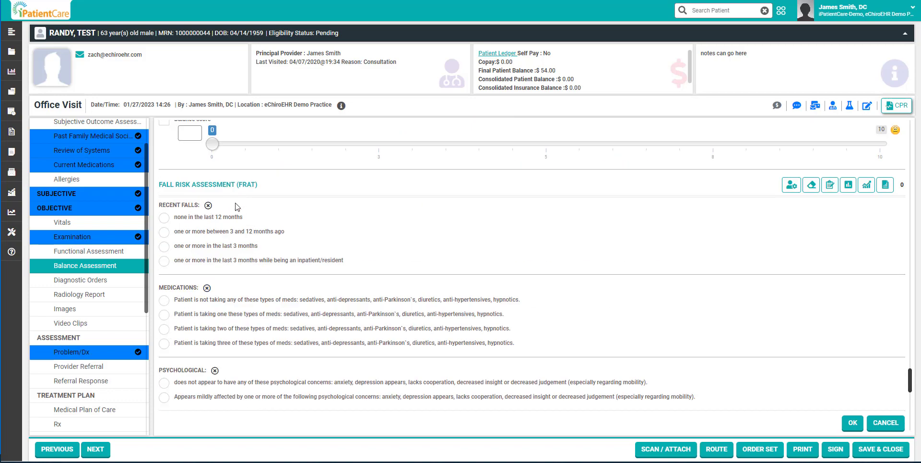
scroll(257, 255, "down", 10)
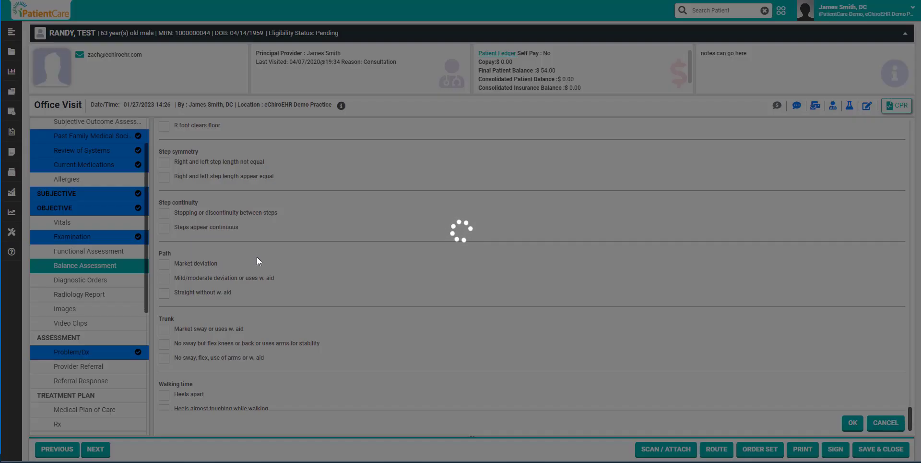
scroll(257, 258, "up", 5)
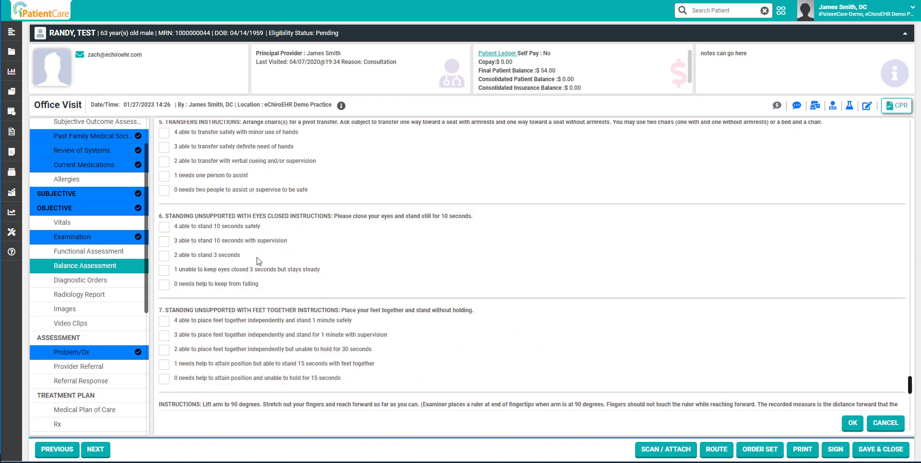
scroll(258, 259, "down", 10)
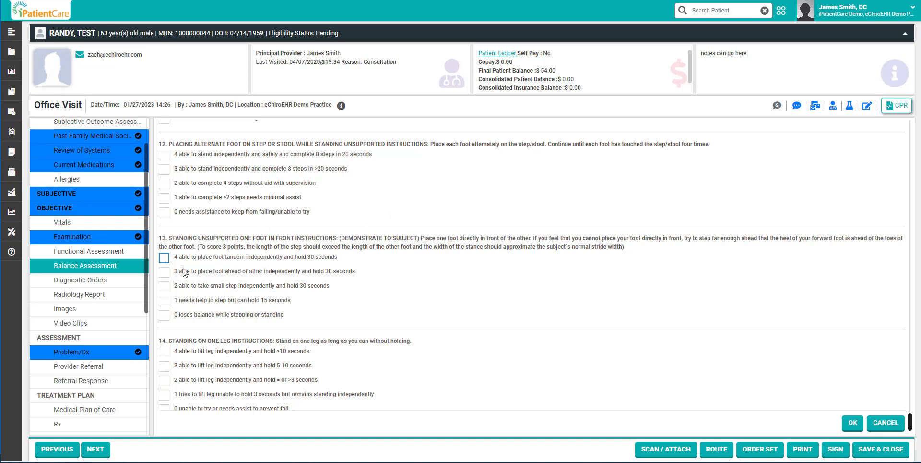
Step: Add a diagnostic order for 72040 XRAY - Cervical 2-3 views to the visit
left_click(86, 285)
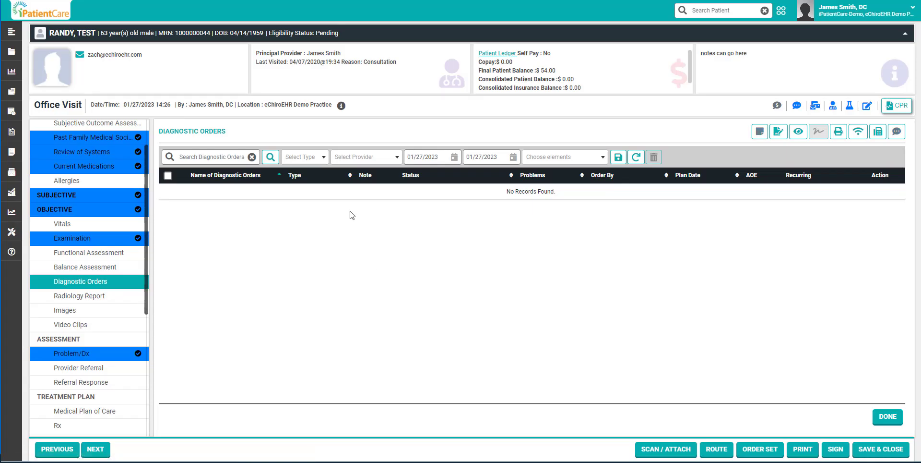
left_click(270, 157)
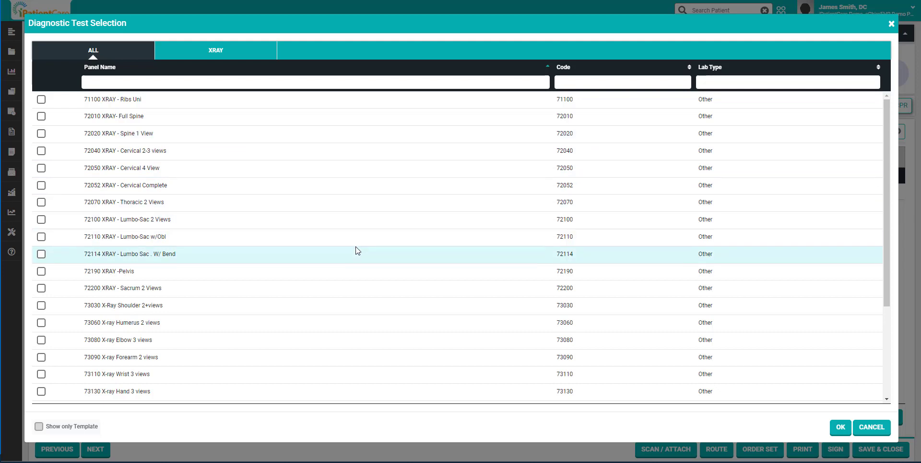
scroll(357, 250, "down", 3)
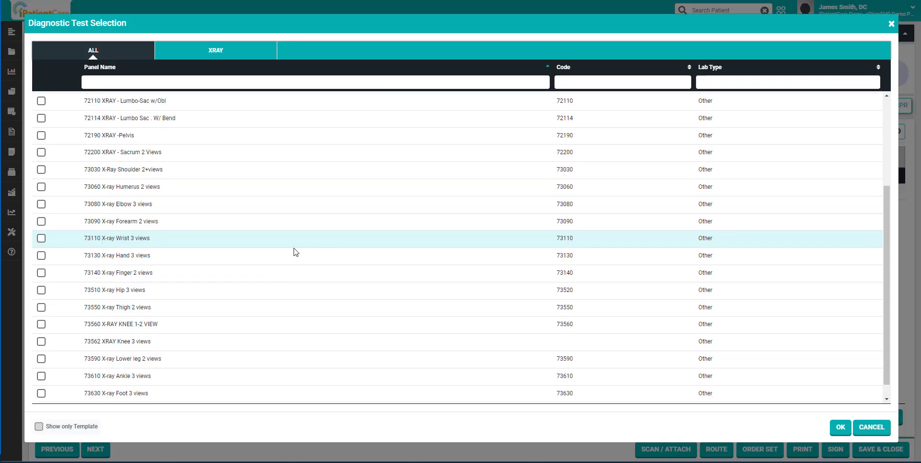
scroll(295, 250, "up", 3)
scroll(294, 250, "up", 1)
scroll(67, 217, "down", 3)
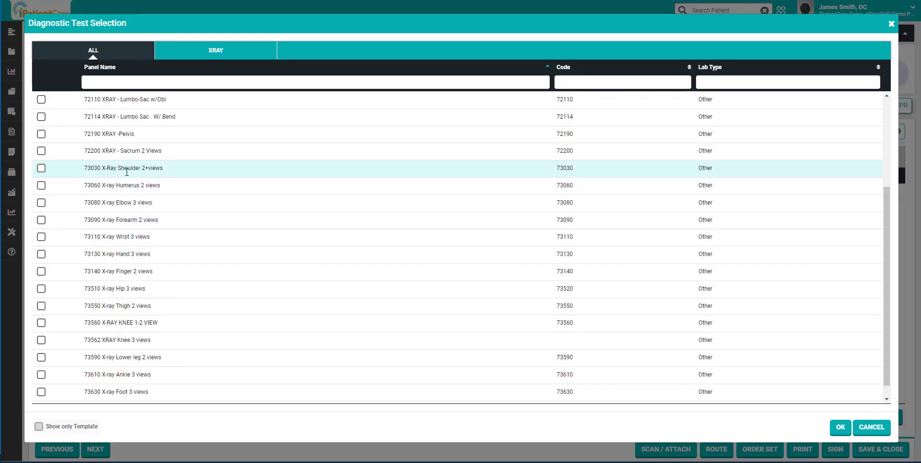
scroll(131, 173, "up", 3)
left_click(41, 150)
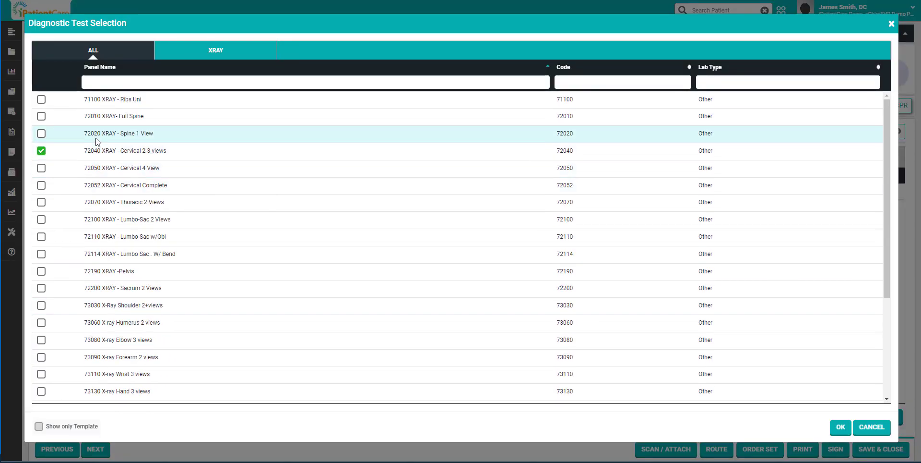
left_click(841, 426)
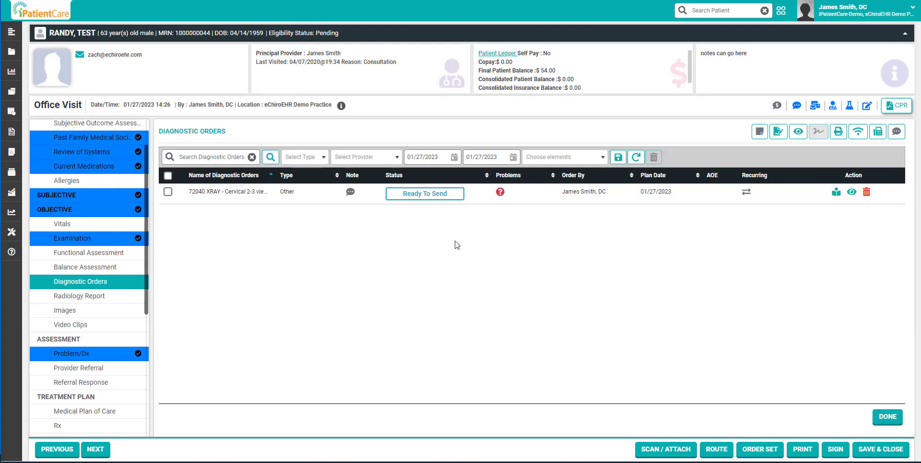
scroll(120, 364, "down", 5)
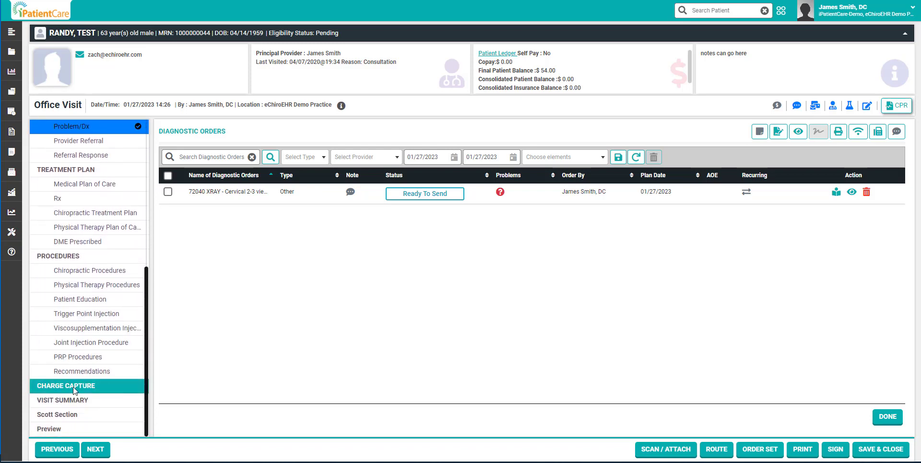
left_click(70, 388)
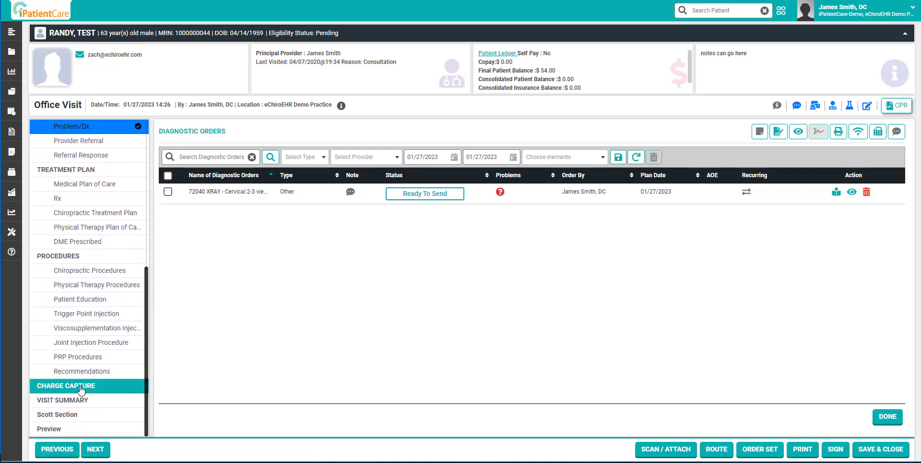
Step: In the radiology report's cervical spine section, record C-spine alignment within normal limits and bone without evidence of fracture, dislocation or neoplasm
scroll(79, 386, "up", 6)
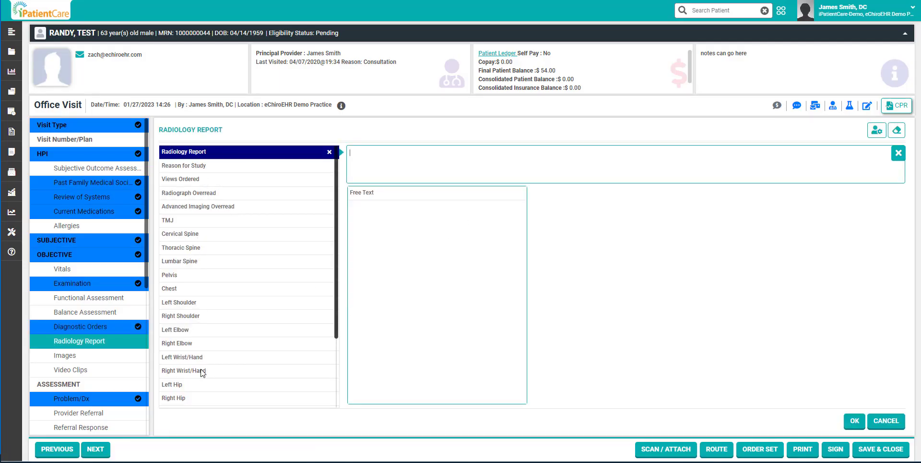
left_click(192, 235)
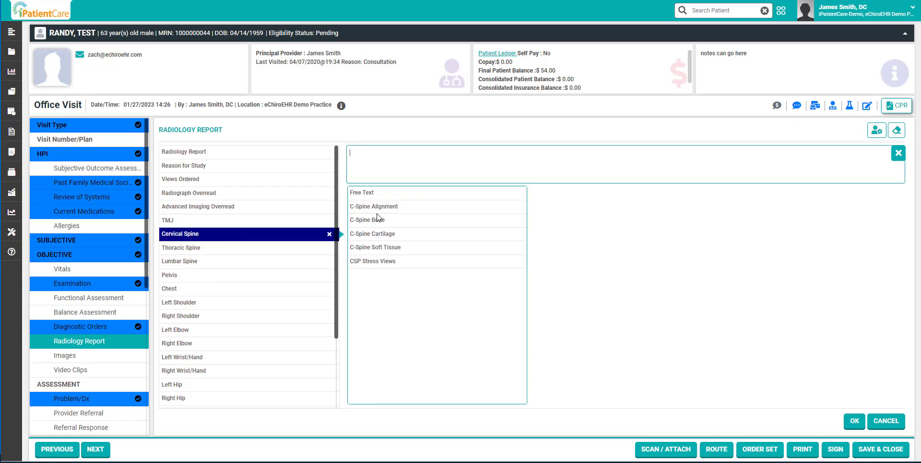
left_click(397, 207)
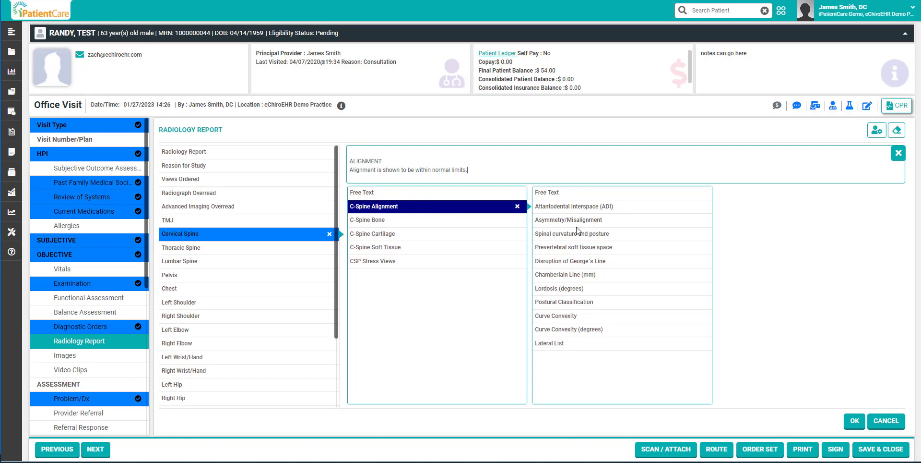
left_click(419, 223)
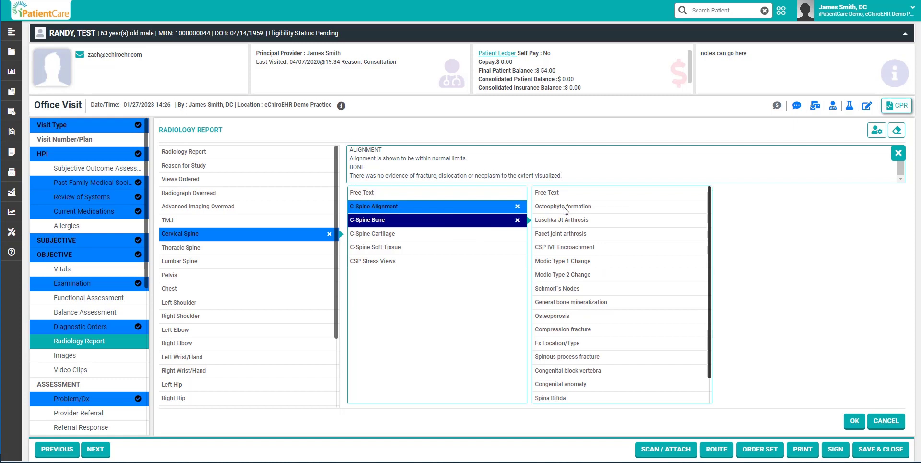
scroll(565, 210, "down", 1)
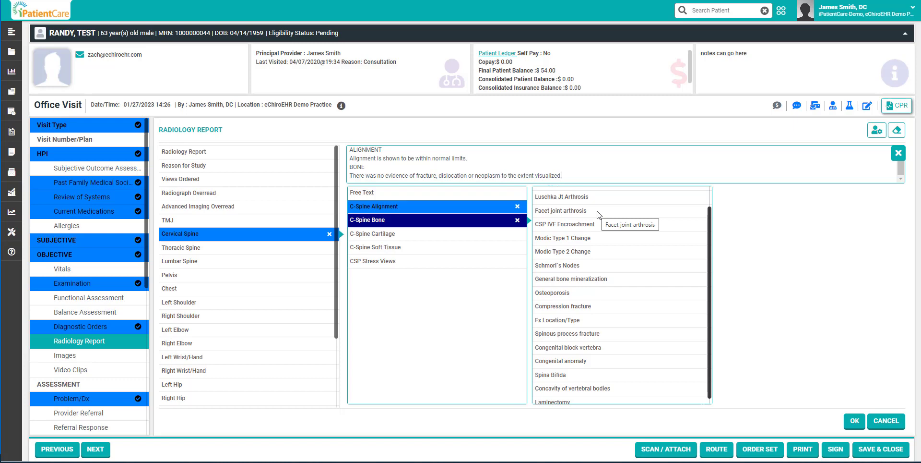
scroll(598, 214, "up", 1)
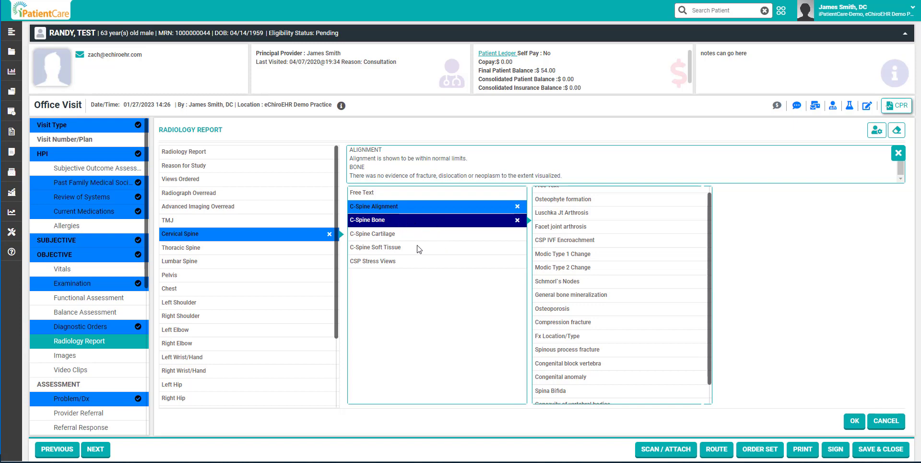
Step: Look over the cervical spine's CSP Stress Views options and the remaining radiology report sections down to Impressions
left_click(394, 264)
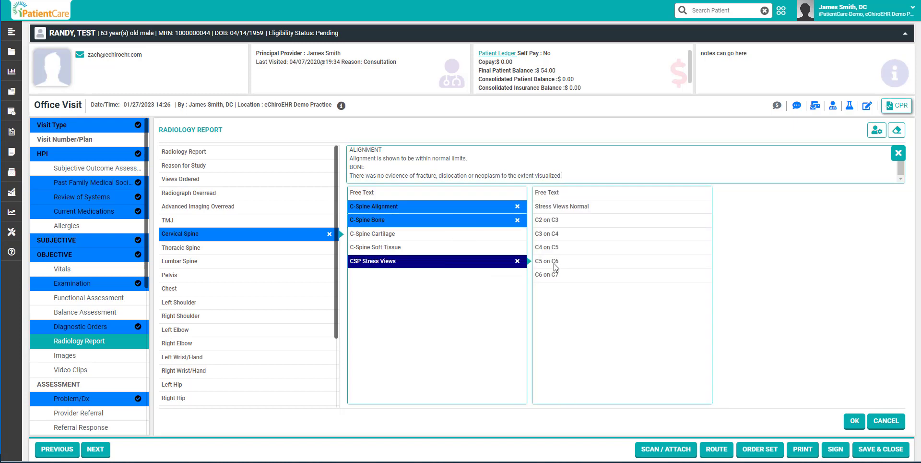
scroll(250, 307, "down", 1)
scroll(249, 307, "down", 1)
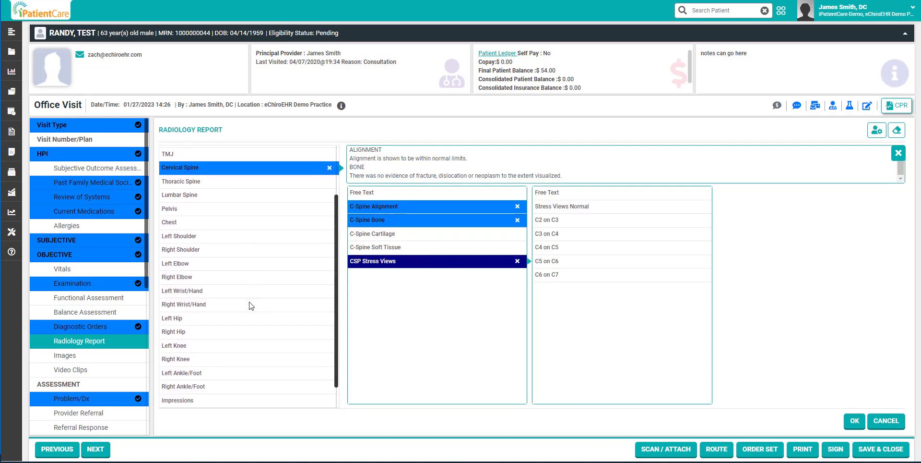
Step: Open the visit's image list and examine the attached lumbar spine x-ray, DMCH_x-ray lumbar spine ap.jpeg
scroll(96, 366, "down", 3)
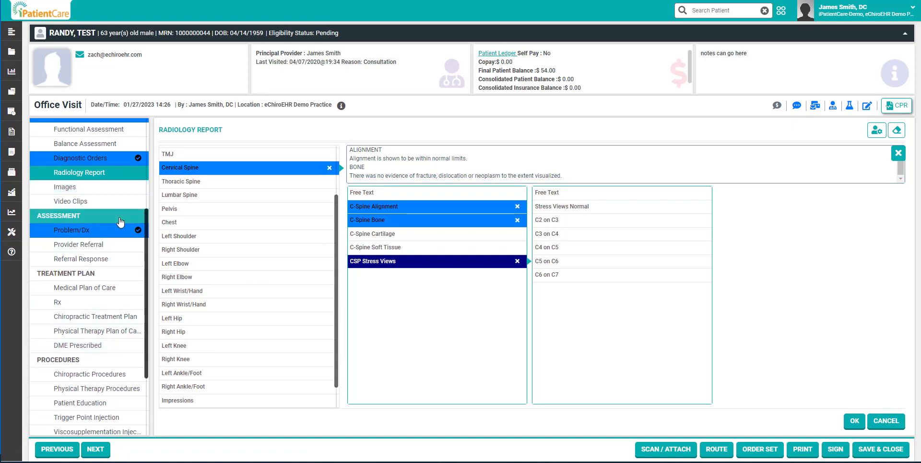
left_click(67, 191)
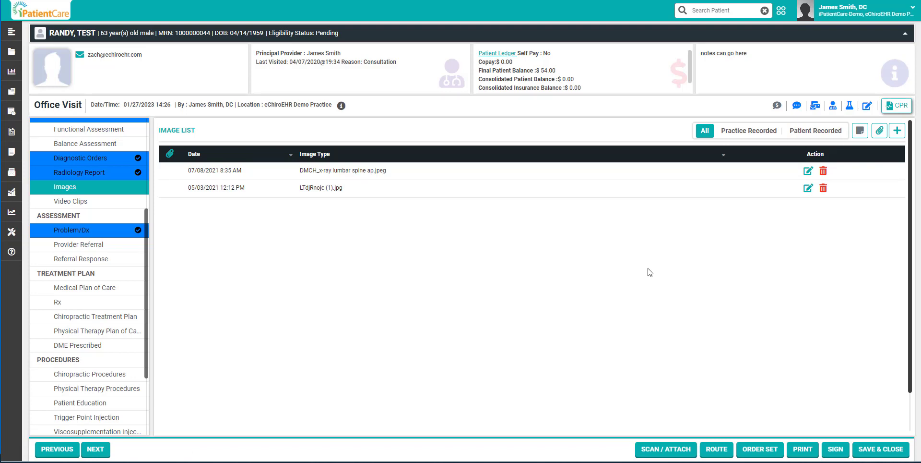
left_click(172, 174)
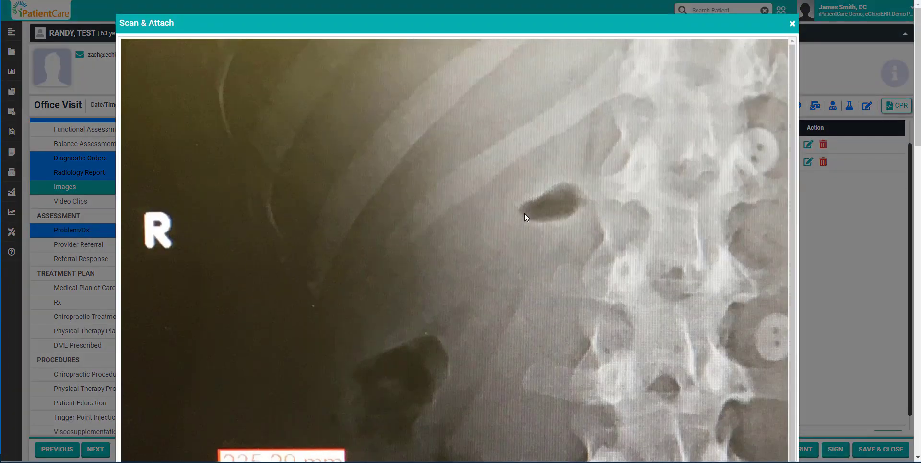
left_click_drag(667, 16, 670, 0)
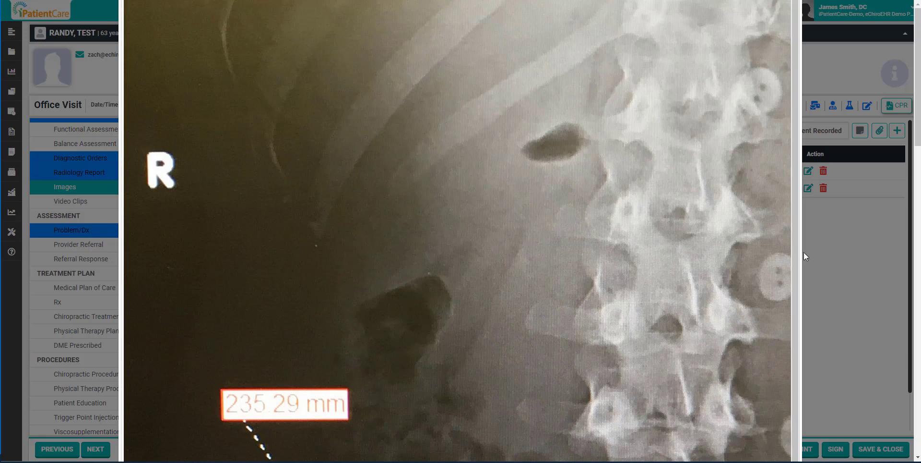
left_click_drag(796, 252, 792, 405)
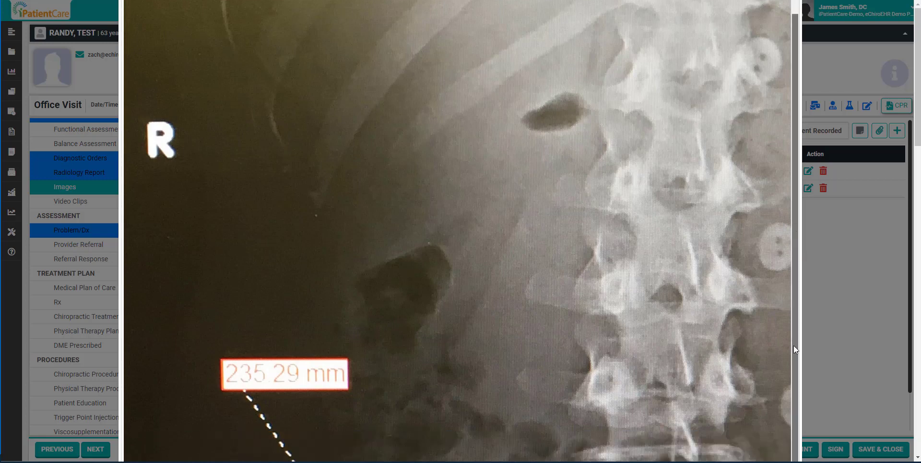
left_click_drag(795, 346, 788, 211)
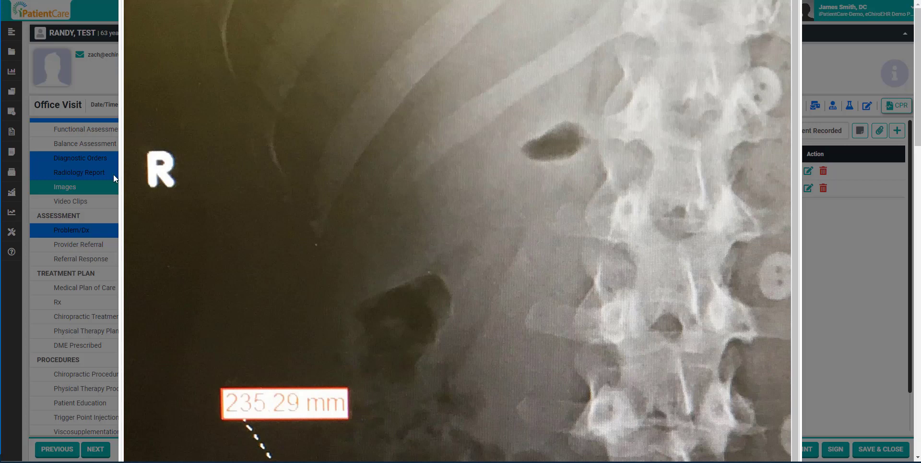
left_click(831, 239)
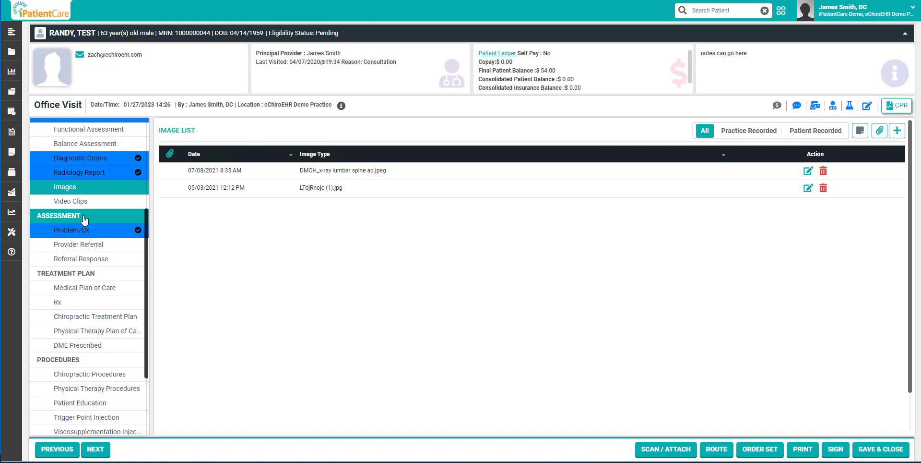
Step: Open the body diagram LTdjRnojc (1).jpg in the image editor, look over its drawing tools and close it without marking anything
left_click(168, 188)
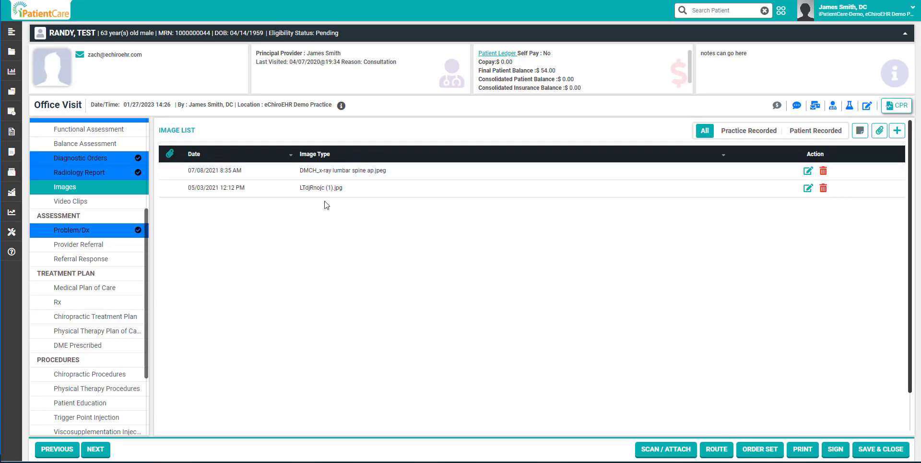
left_click(809, 191)
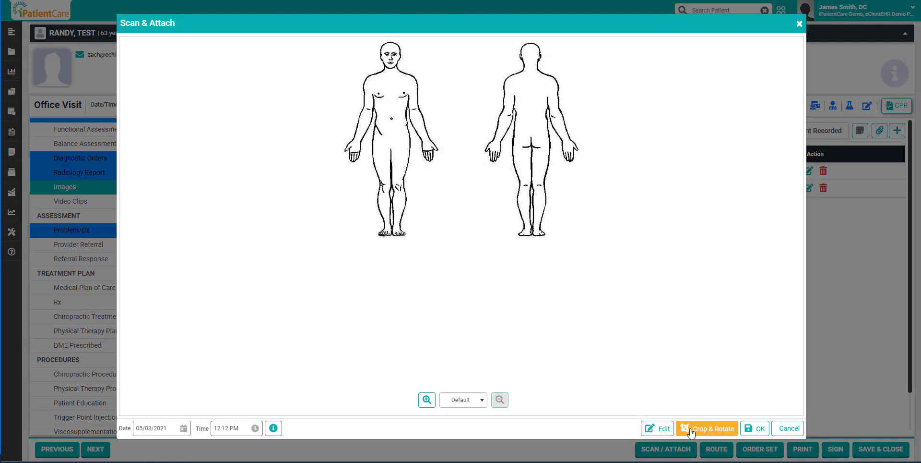
left_click(650, 434)
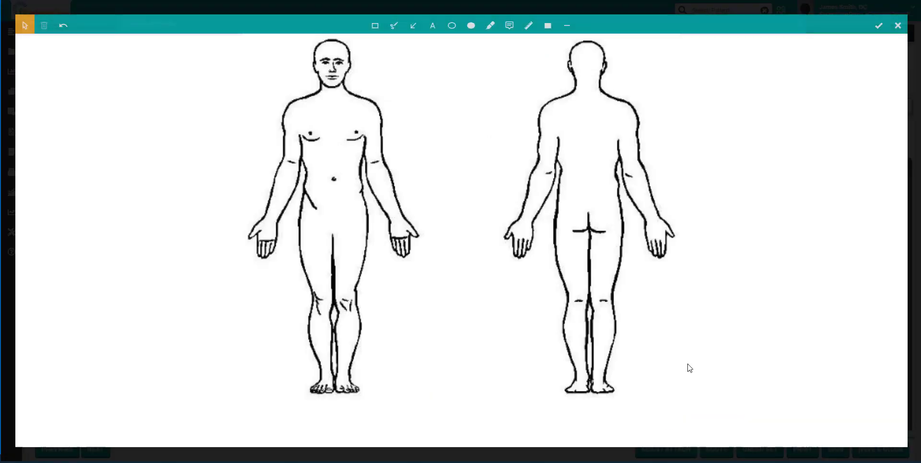
left_click(394, 27)
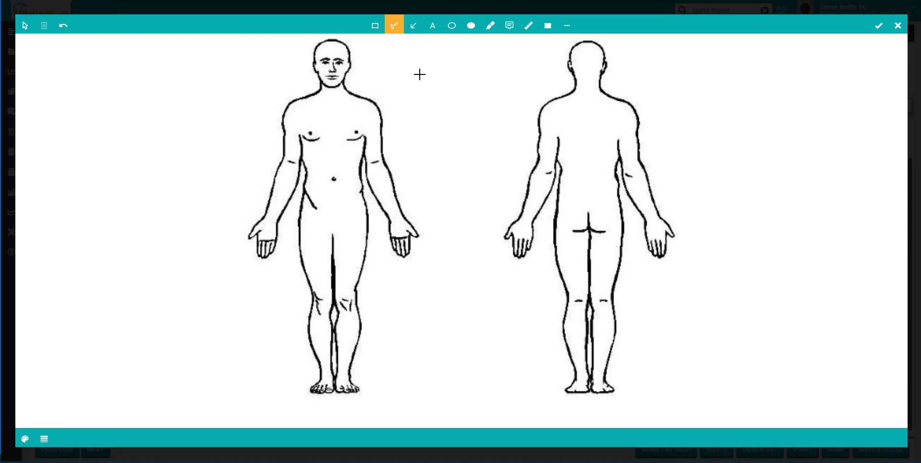
left_click(898, 25)
left_click(799, 24)
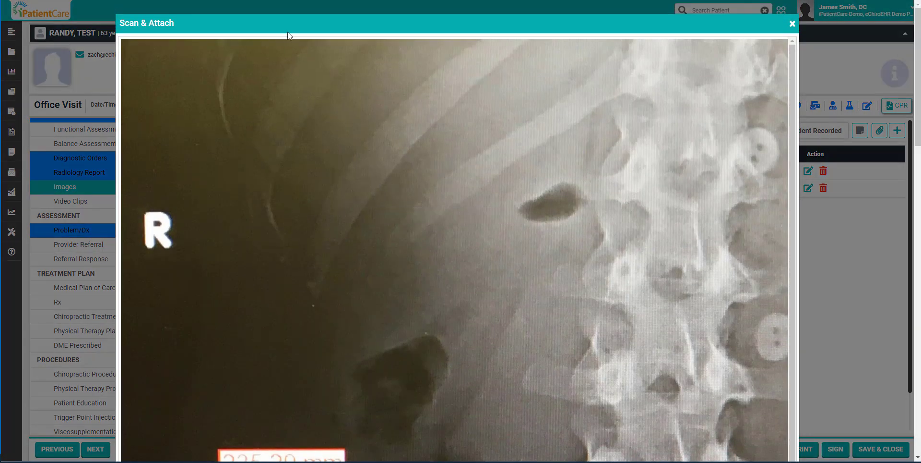
Step: Look over the lumbar spine x-ray again in the Scan & Attach viewer and close it
left_click_drag(289, 24, 256, 27)
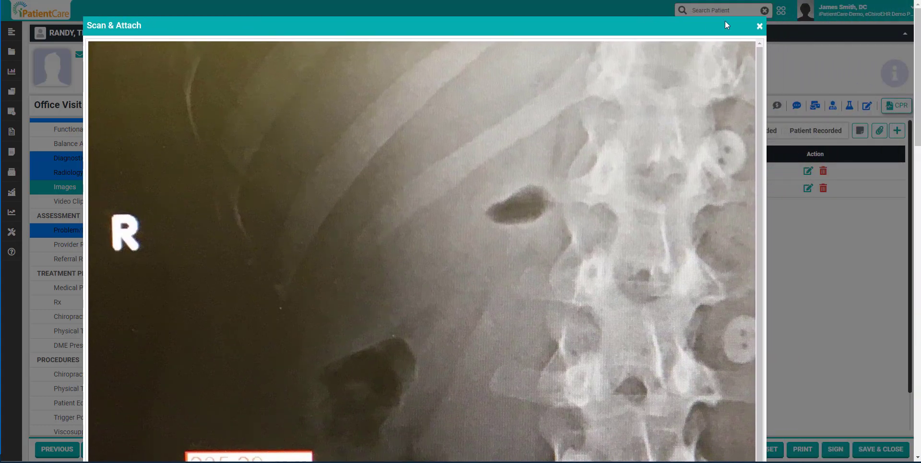
scroll(697, 137, "down", 3)
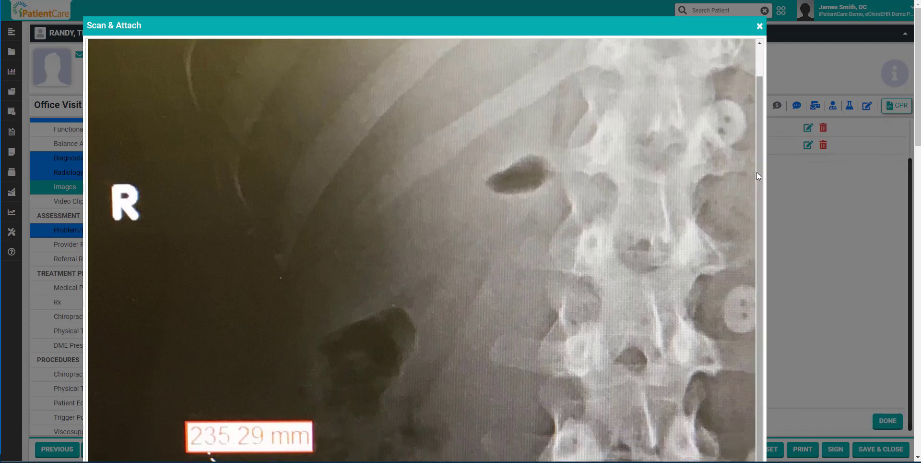
scroll(750, 152, "up", 1)
scroll(750, 151, "up", 3)
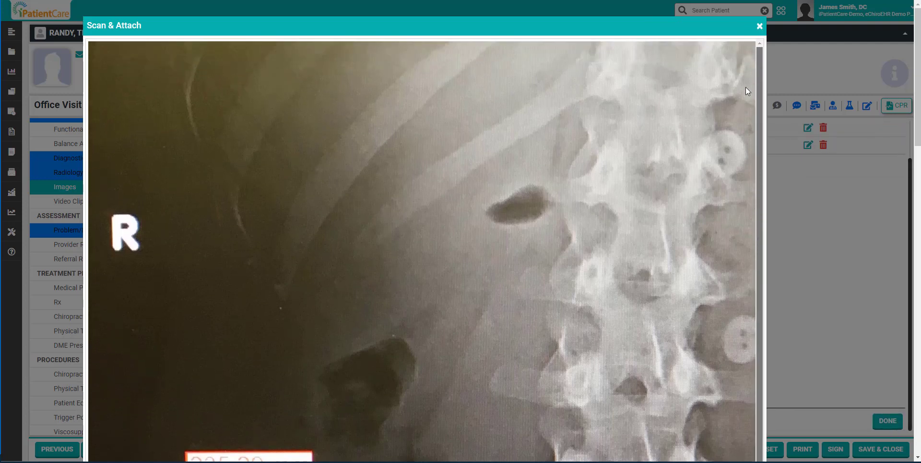
left_click_drag(676, 29, 714, 24)
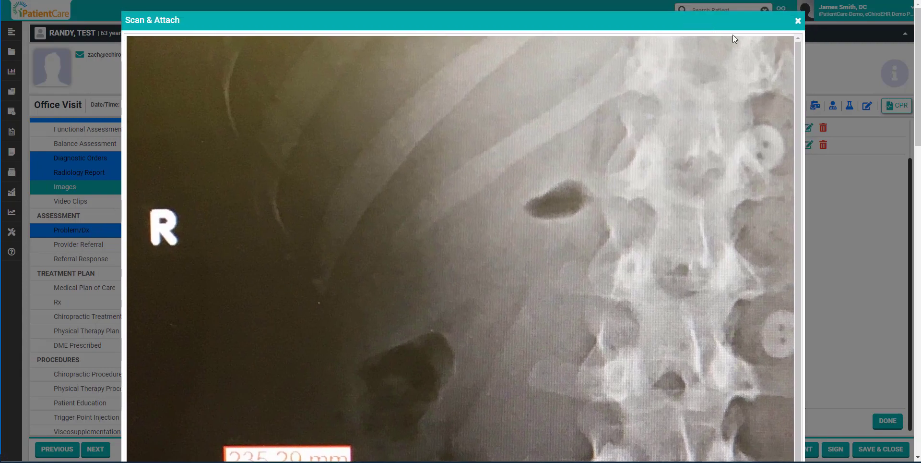
left_click(798, 21)
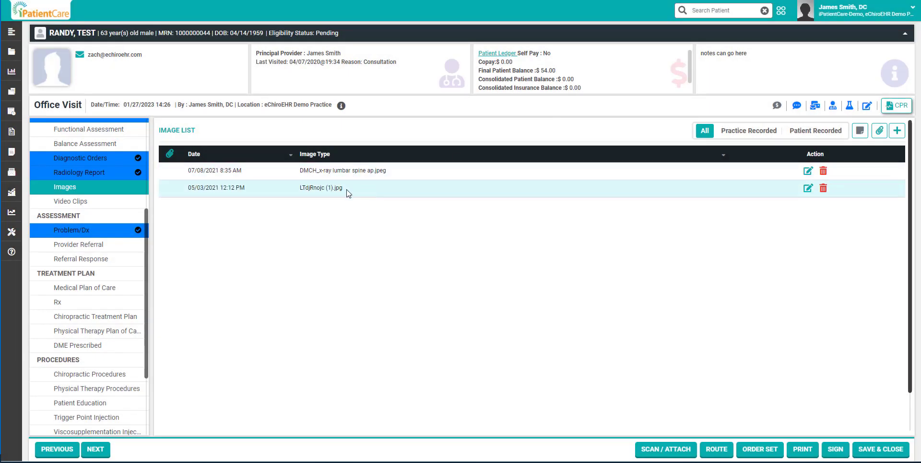
Step: Draw freehand marks on the body diagram around the front left shoulder and along the front right arm, back left arm and back right leg, then discard them
left_click(807, 189)
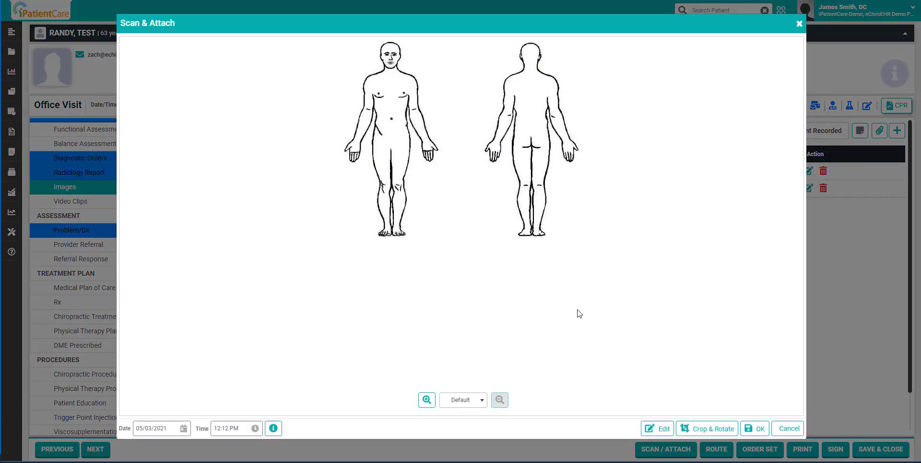
left_click(664, 430)
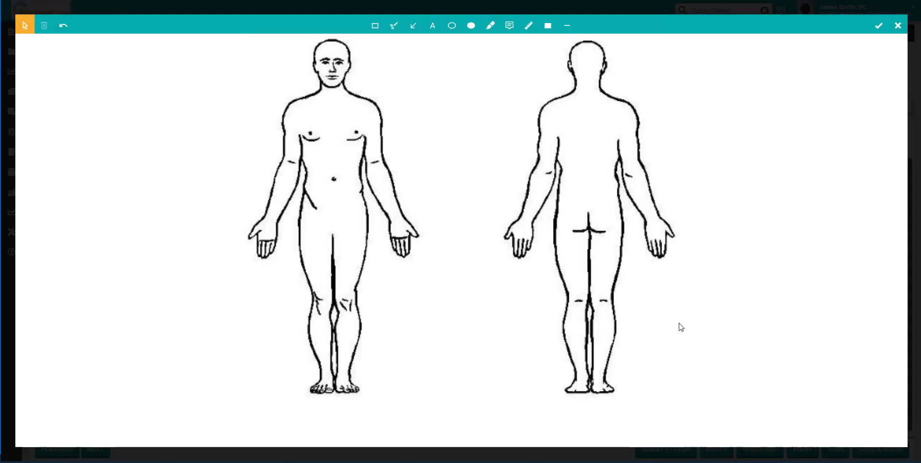
left_click(394, 26)
mouse_move(380, 98)
left_mouse_down()
mouse_move(349, 128)
mouse_move(397, 93)
mouse_move(360, 89)
left_mouse_up()
left_click_drag(297, 126, 261, 208)
left_click_drag(563, 106, 514, 218)
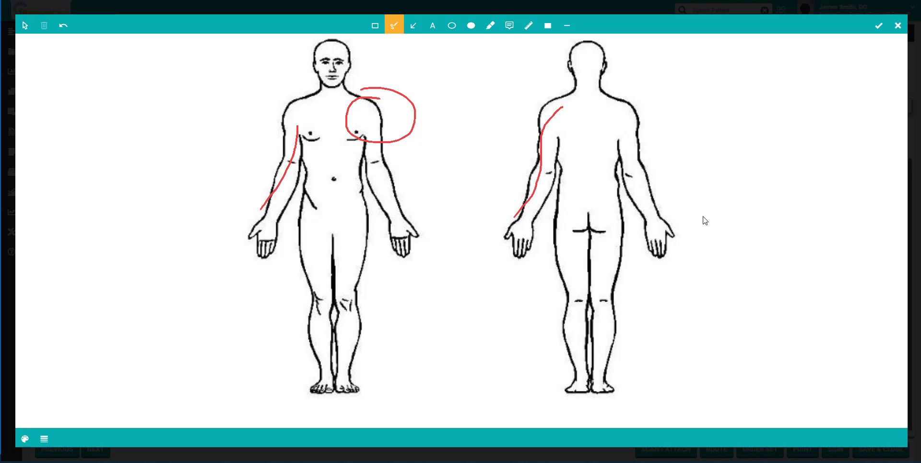
mouse_move(603, 195)
left_mouse_down()
mouse_move(617, 225)
mouse_move(604, 392)
left_mouse_up()
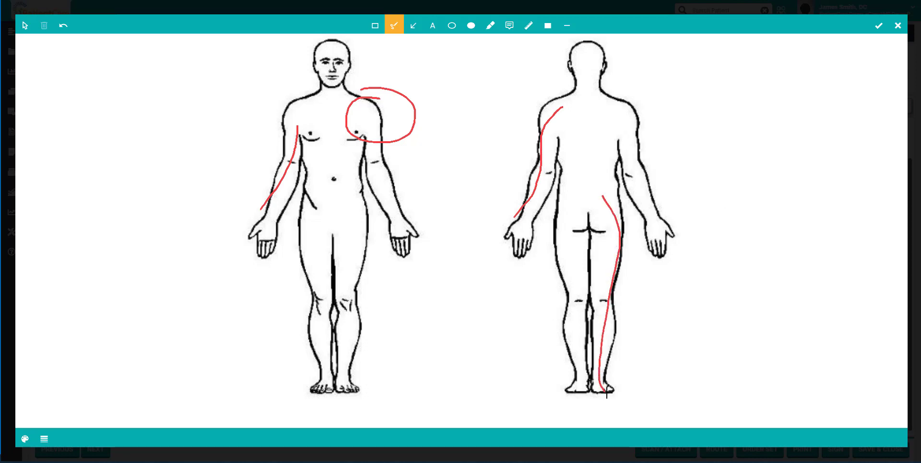
left_click(898, 25)
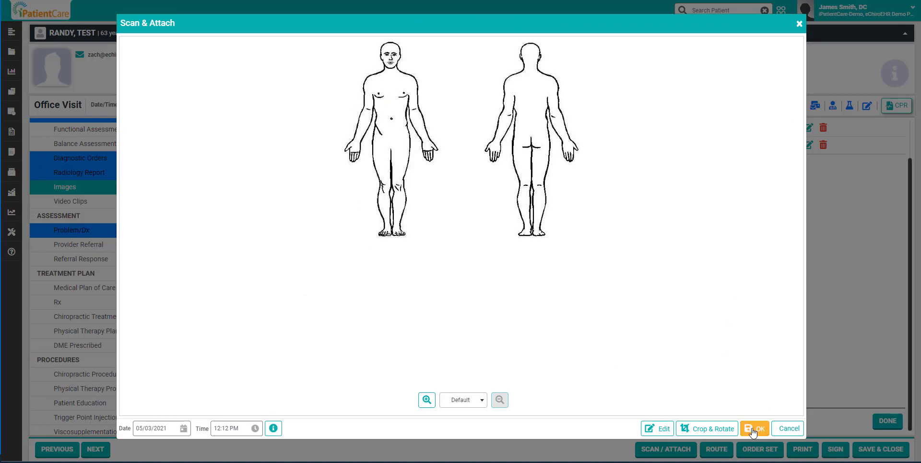